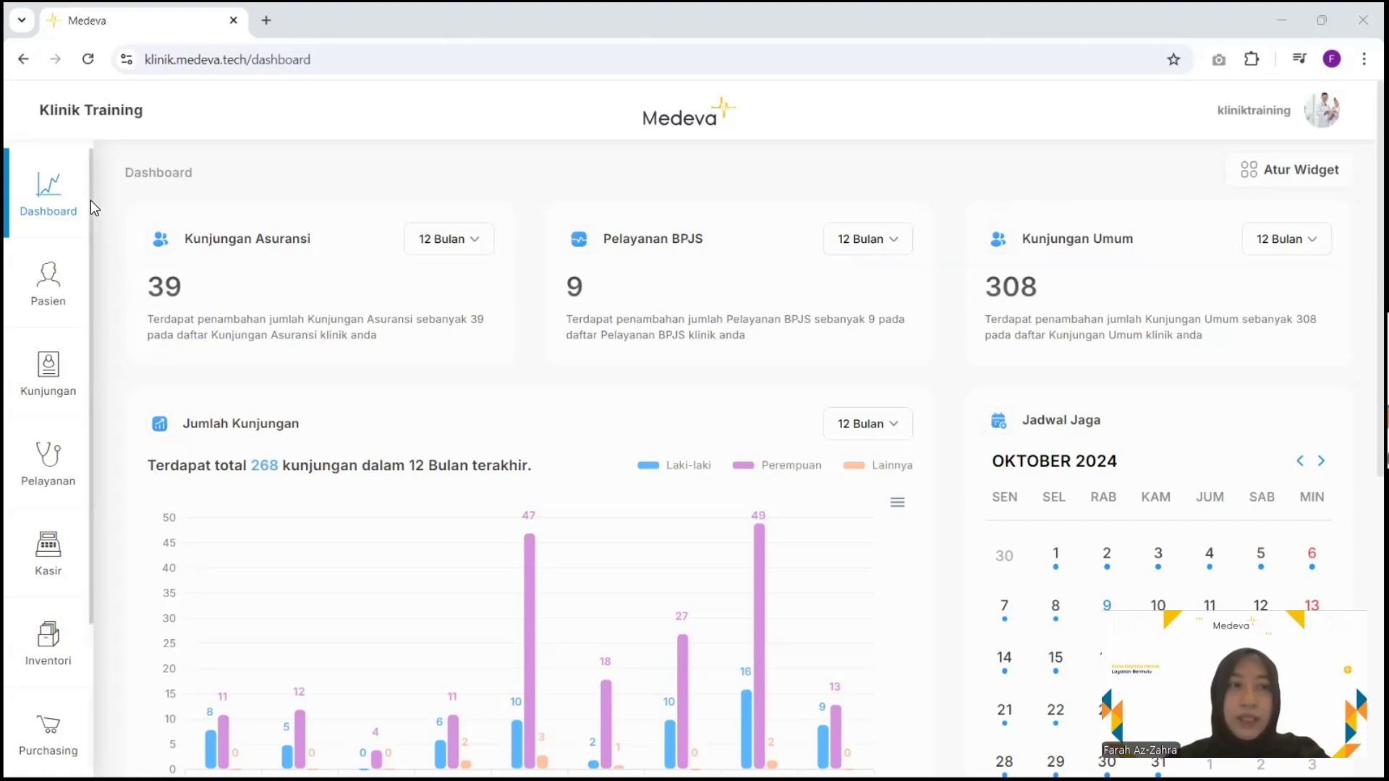
Go to Pengaturan > Import Data and browse the Poli, Karyawan, Pasien and Obat template cards
{"action": "scroll", "coordinate": [98, 324], "scroll_direction": "down", "scroll_amount": 3}
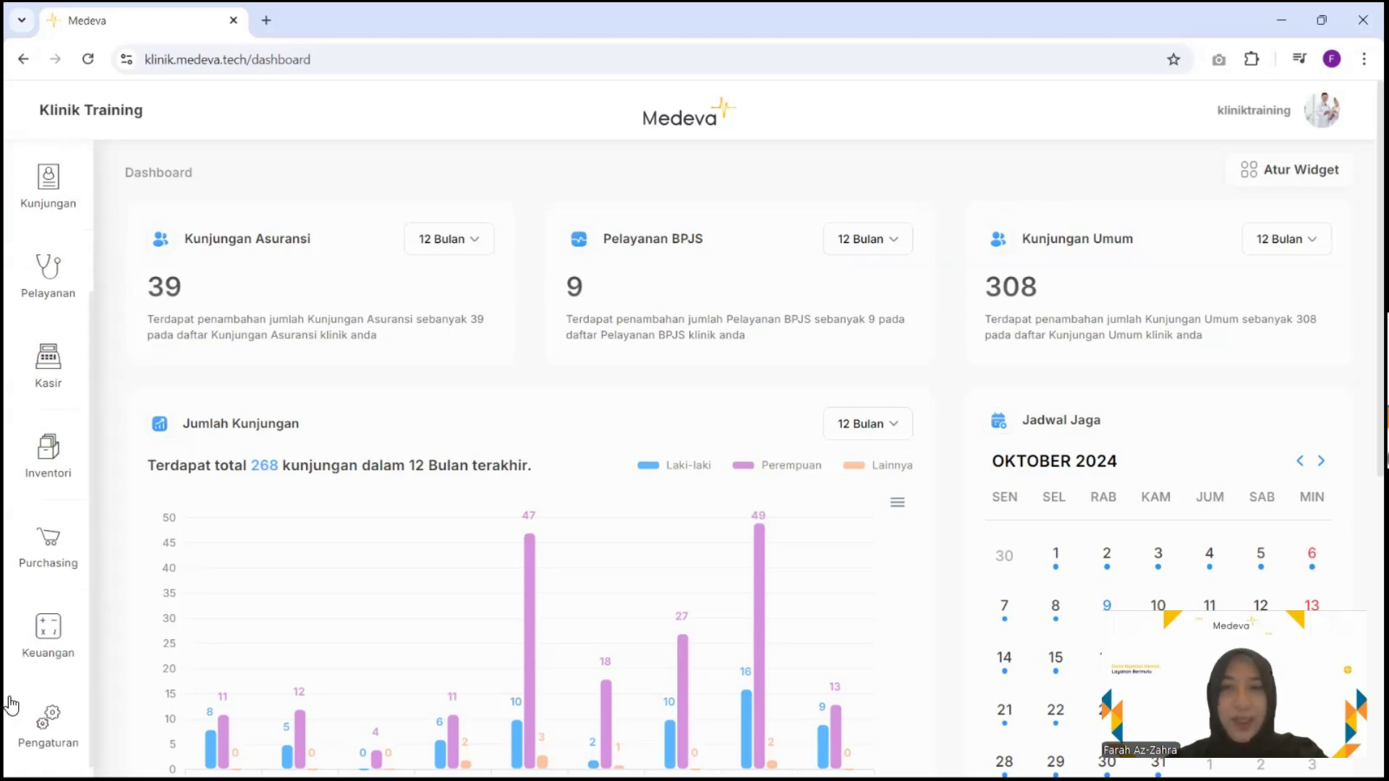
{"action": "left_click", "coordinate": [56, 742]}
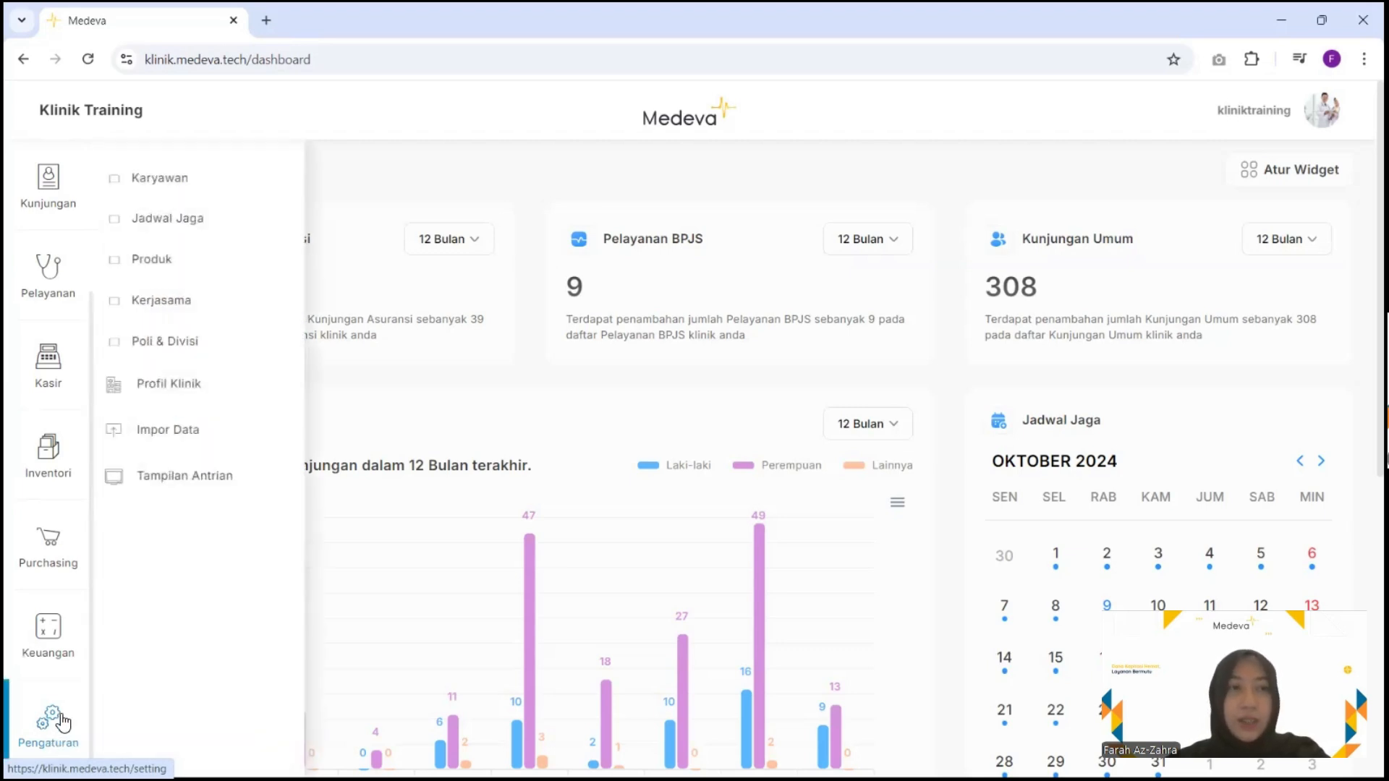
{"action": "left_click", "coordinate": [172, 431]}
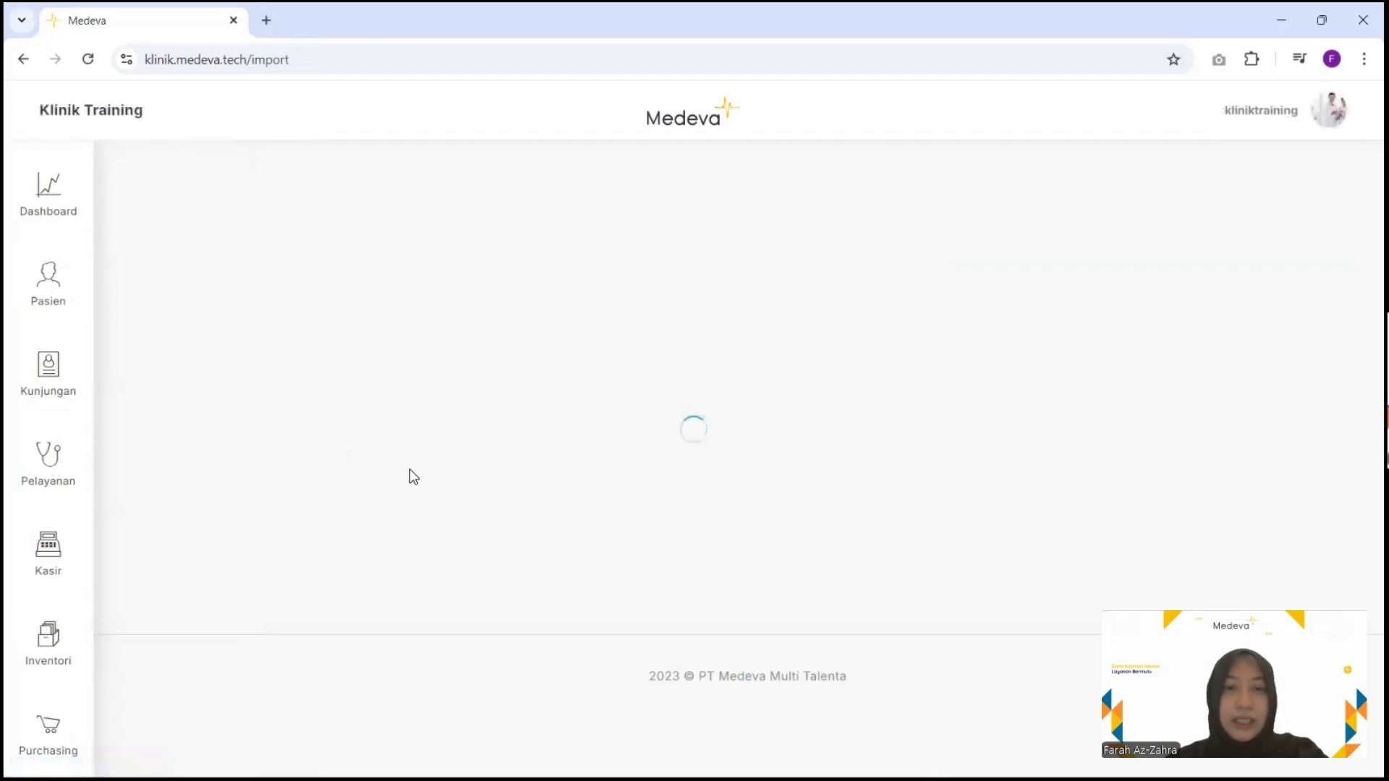
{"action": "scroll", "coordinate": [550, 496], "scroll_direction": "down", "scroll_amount": 3}
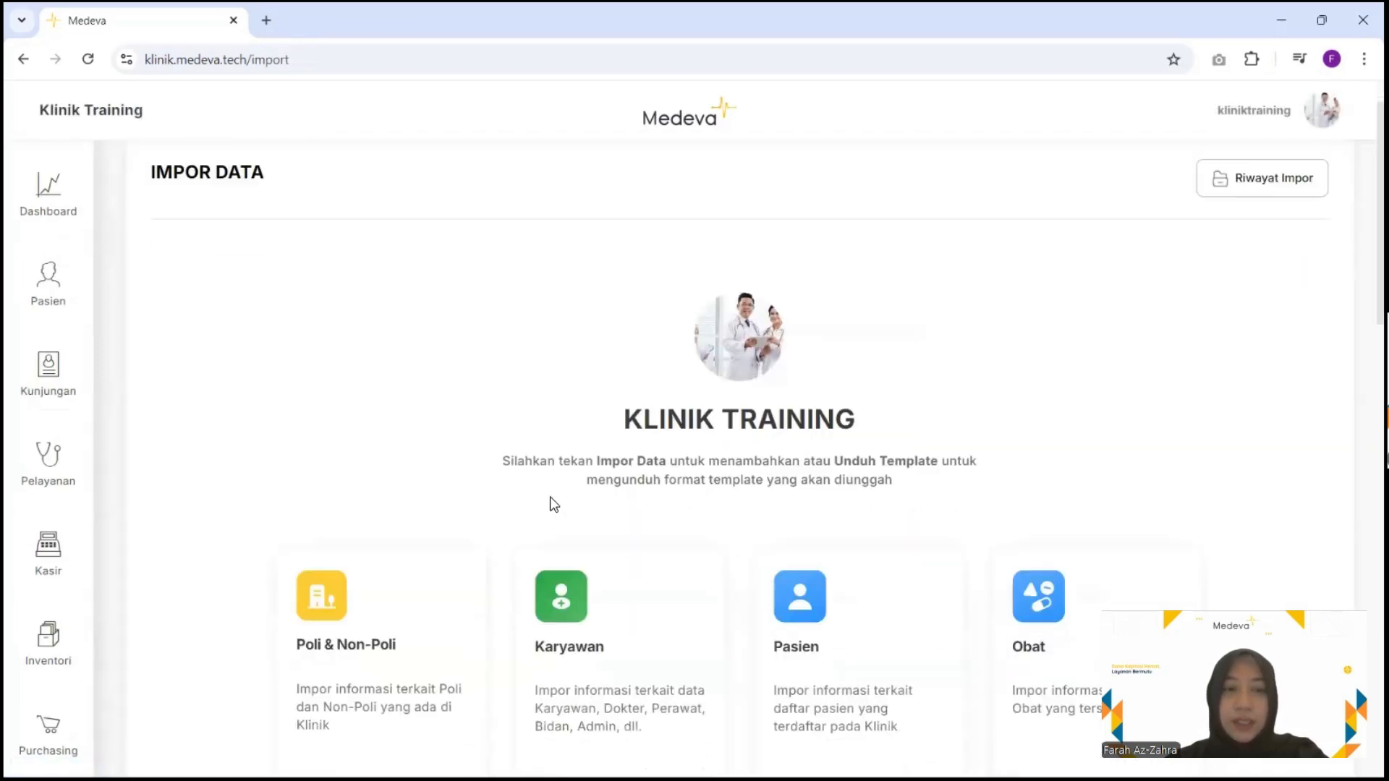
{"action": "scroll", "coordinate": [551, 497], "scroll_direction": "down", "scroll_amount": 1}
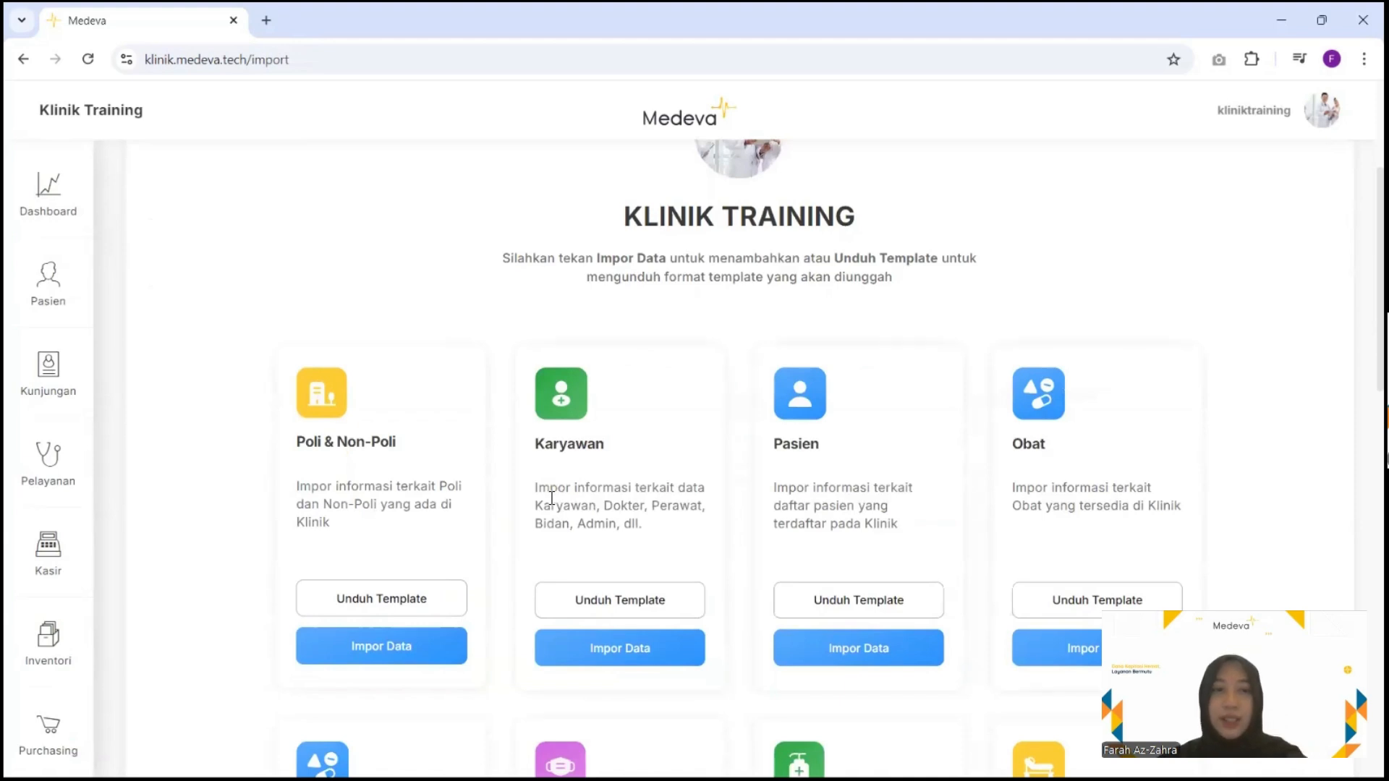
{"action": "scroll", "coordinate": [551, 498], "scroll_direction": "down", "scroll_amount": 1}
{"action": "scroll", "coordinate": [551, 497], "scroll_direction": "down", "scroll_amount": 1}
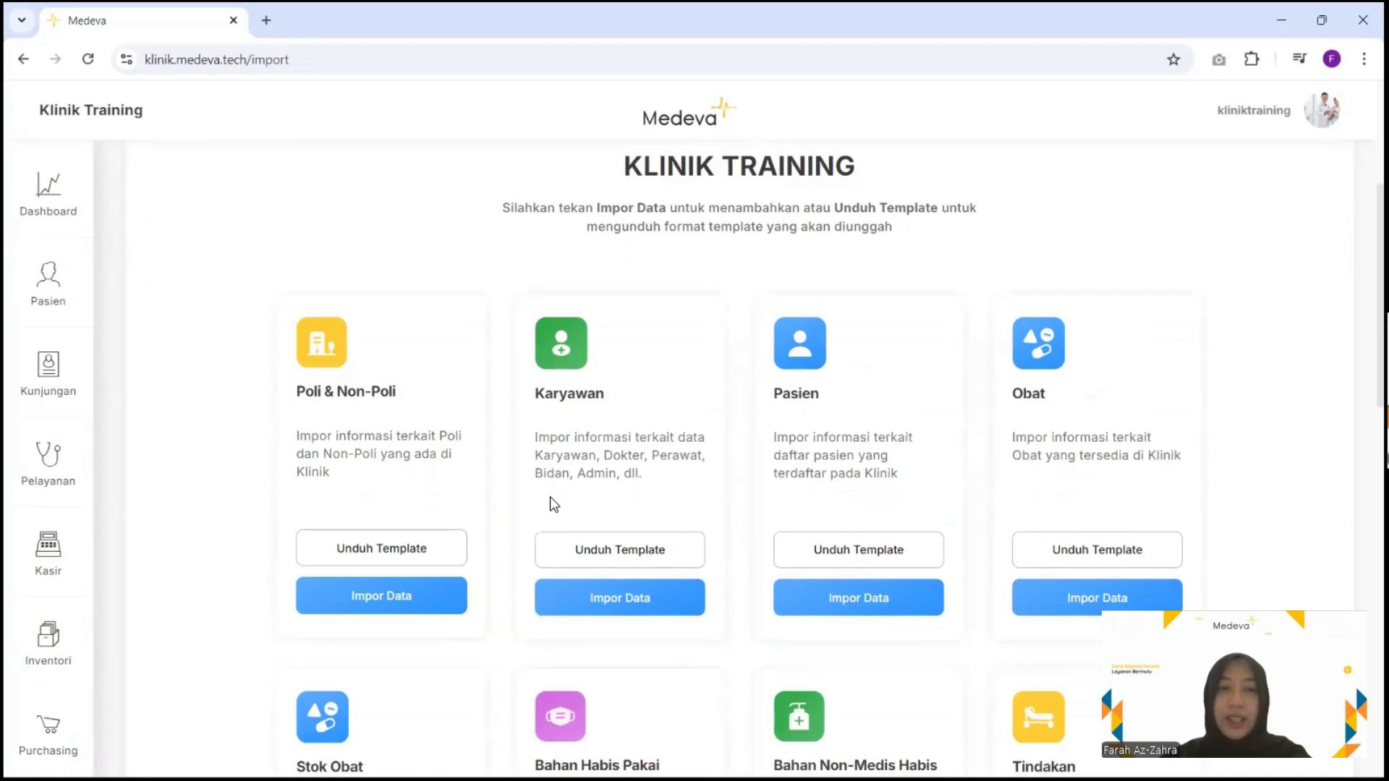
{"action": "scroll", "coordinate": [549, 497], "scroll_direction": "down", "scroll_amount": 2}
{"action": "scroll", "coordinate": [552, 506], "scroll_direction": "down", "scroll_amount": 2}
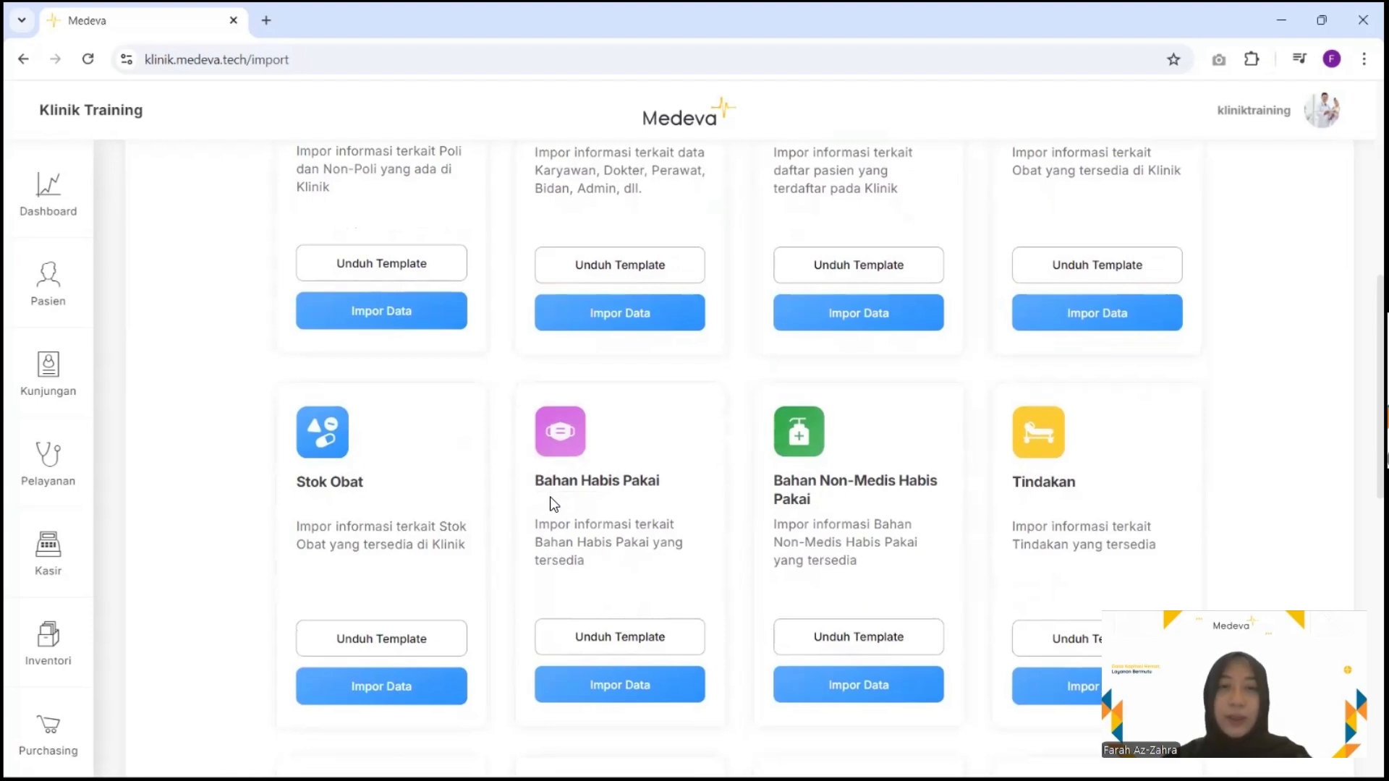
{"action": "scroll", "coordinate": [549, 496], "scroll_direction": "up", "scroll_amount": 3}
{"action": "scroll", "coordinate": [552, 499], "scroll_direction": "up", "scroll_amount": 2}
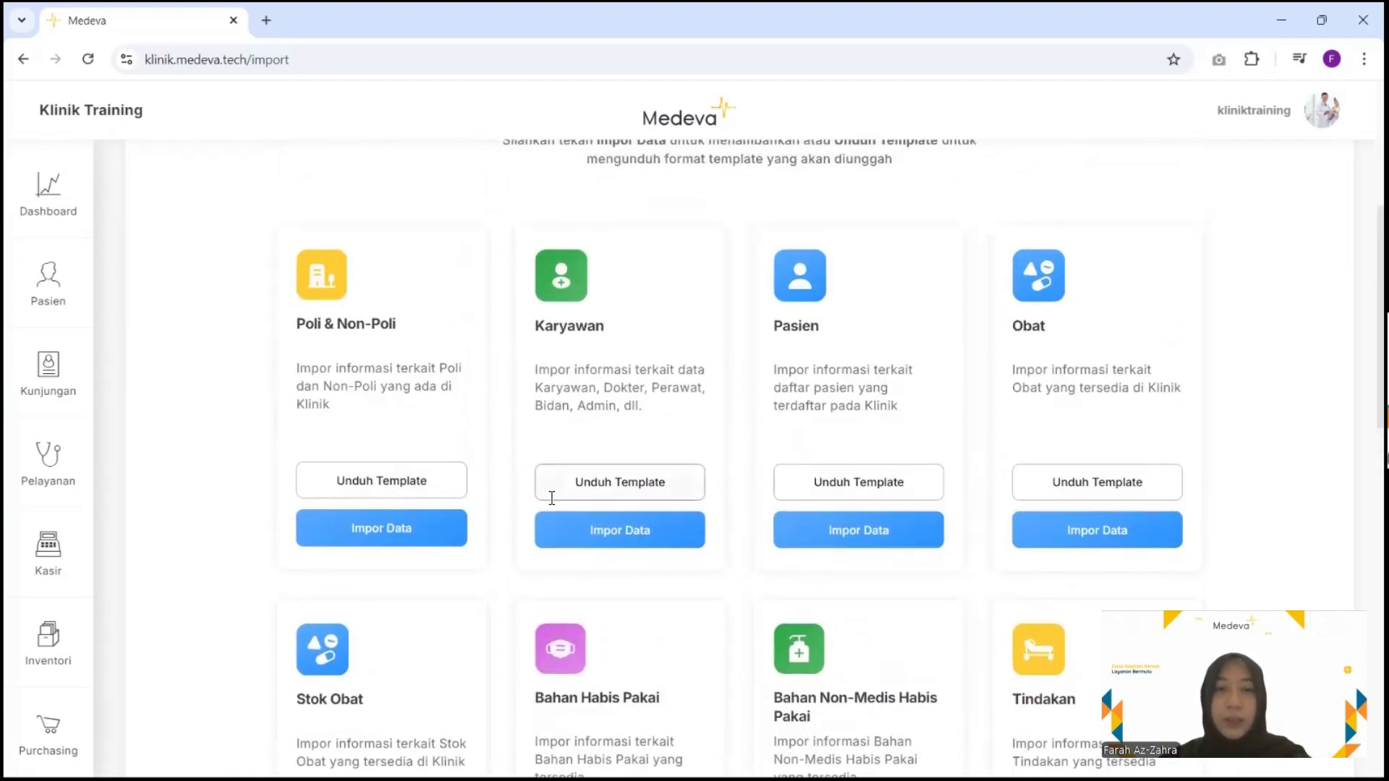
Download the Poli & Non-Poli template and open the .xlsx from the download bubble
{"action": "left_click", "coordinate": [446, 579]}
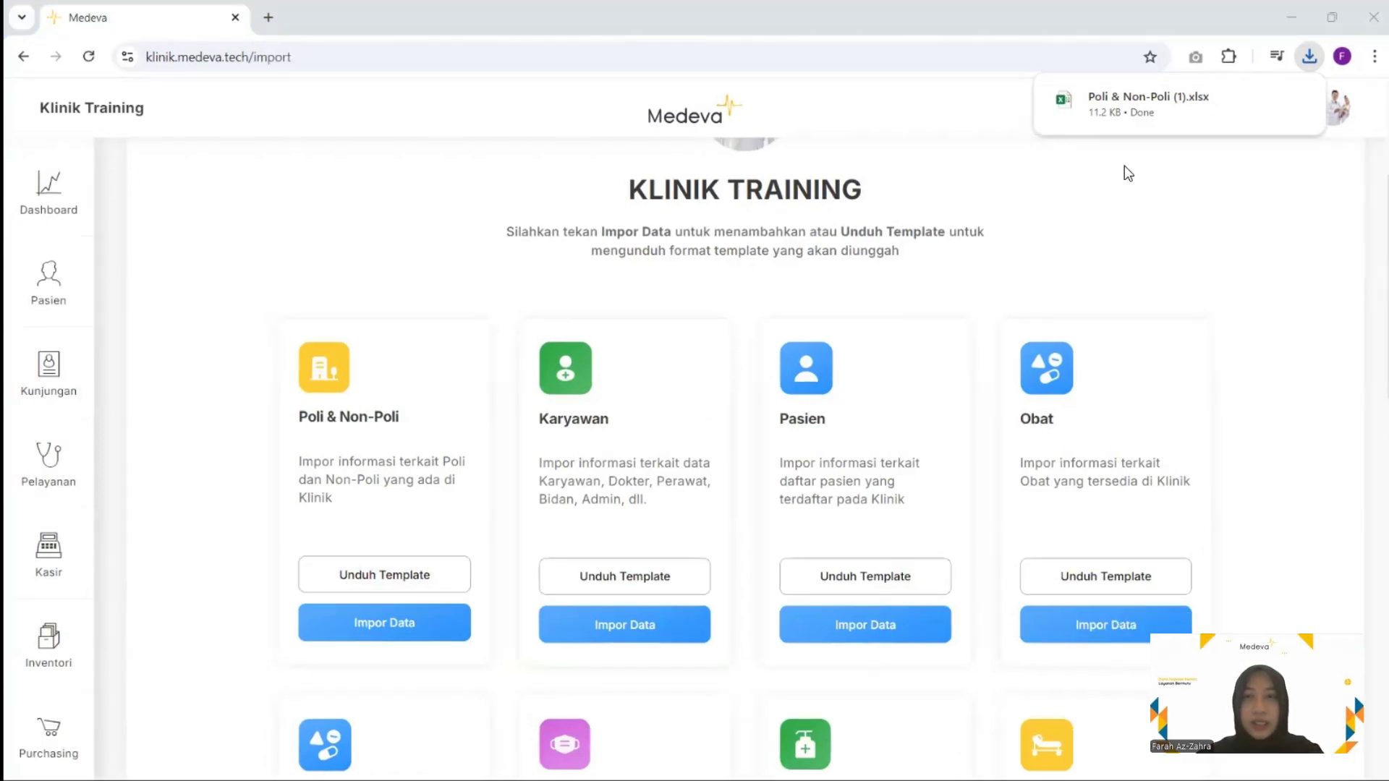
{"action": "mouse_move", "coordinate": [1105, 117]}
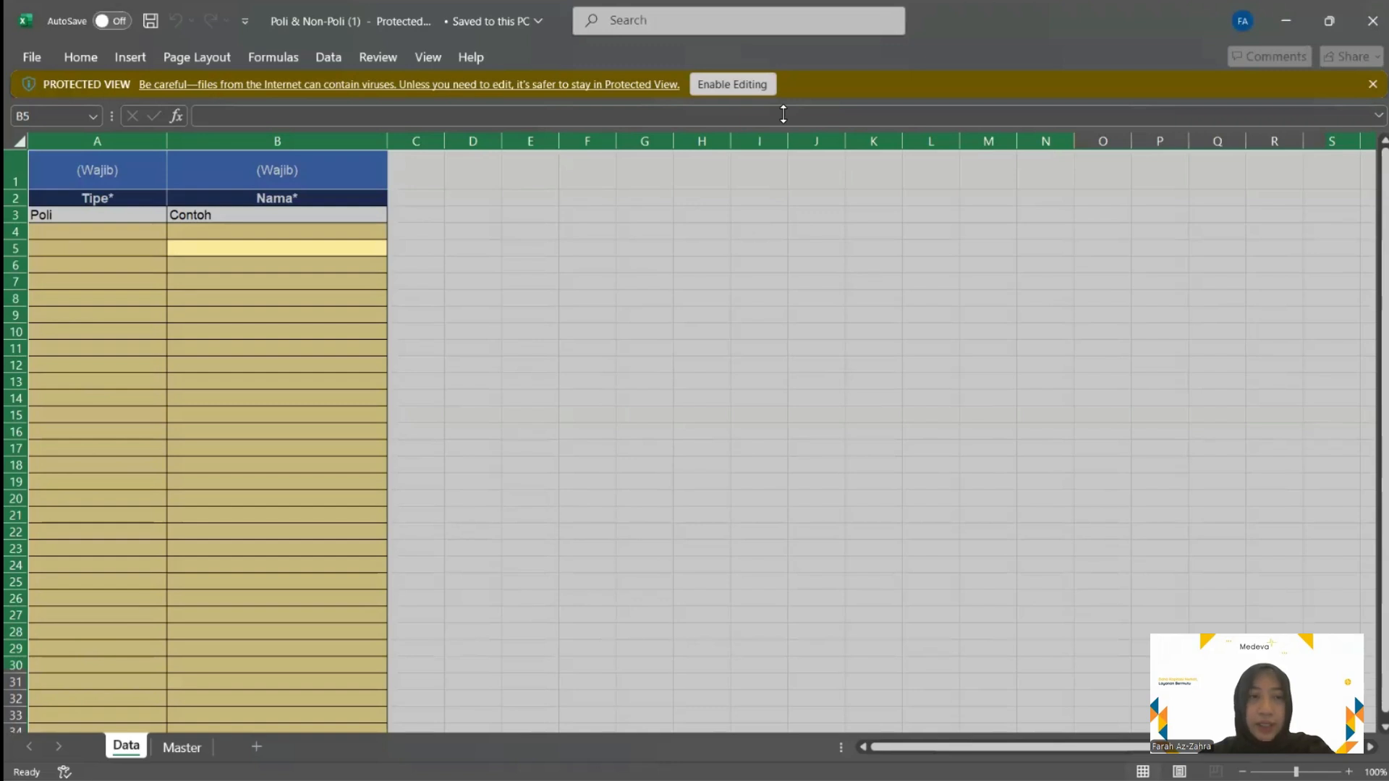
Enable editing and add a Poli row named Poli Umum in row 4
{"action": "left_click", "coordinate": [732, 84]}
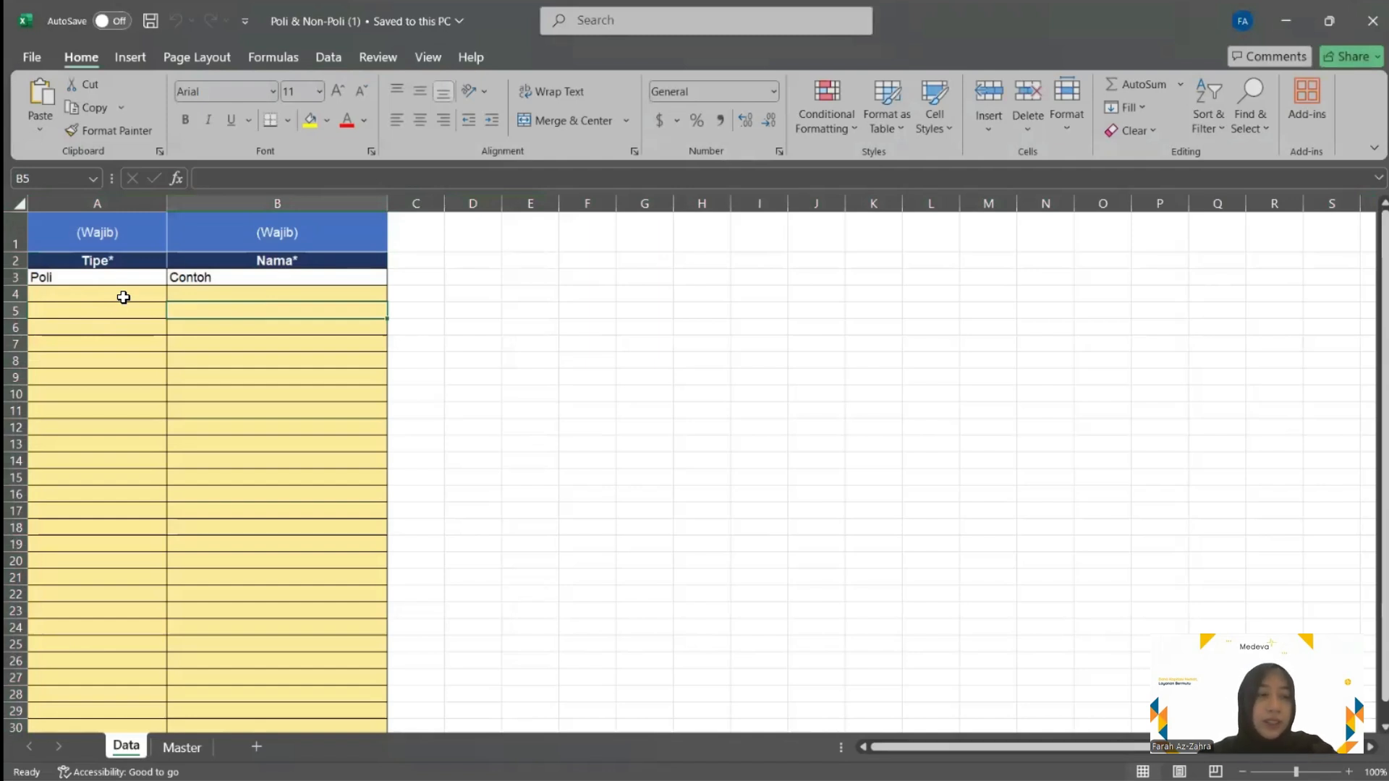
{"action": "left_click", "coordinate": [123, 298]}
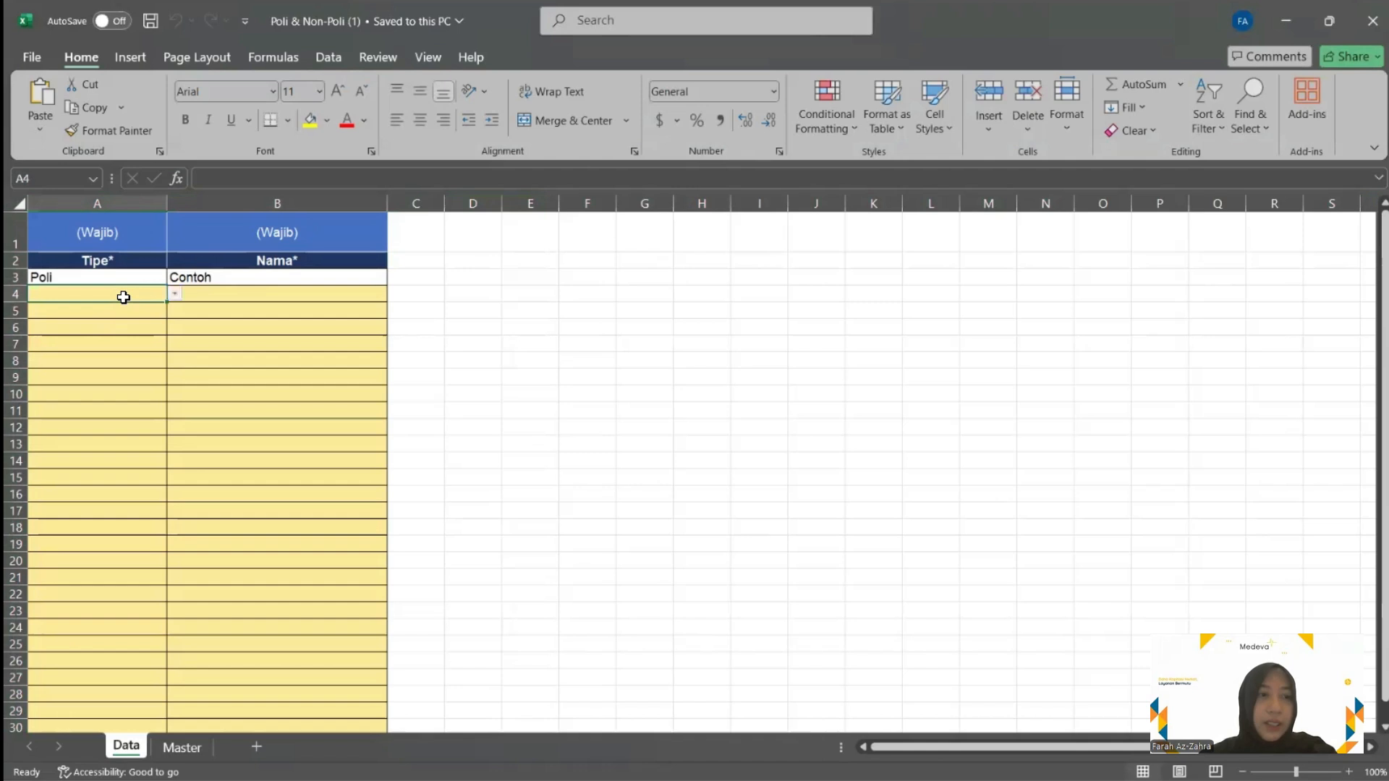
{"action": "left_click", "coordinate": [172, 295]}
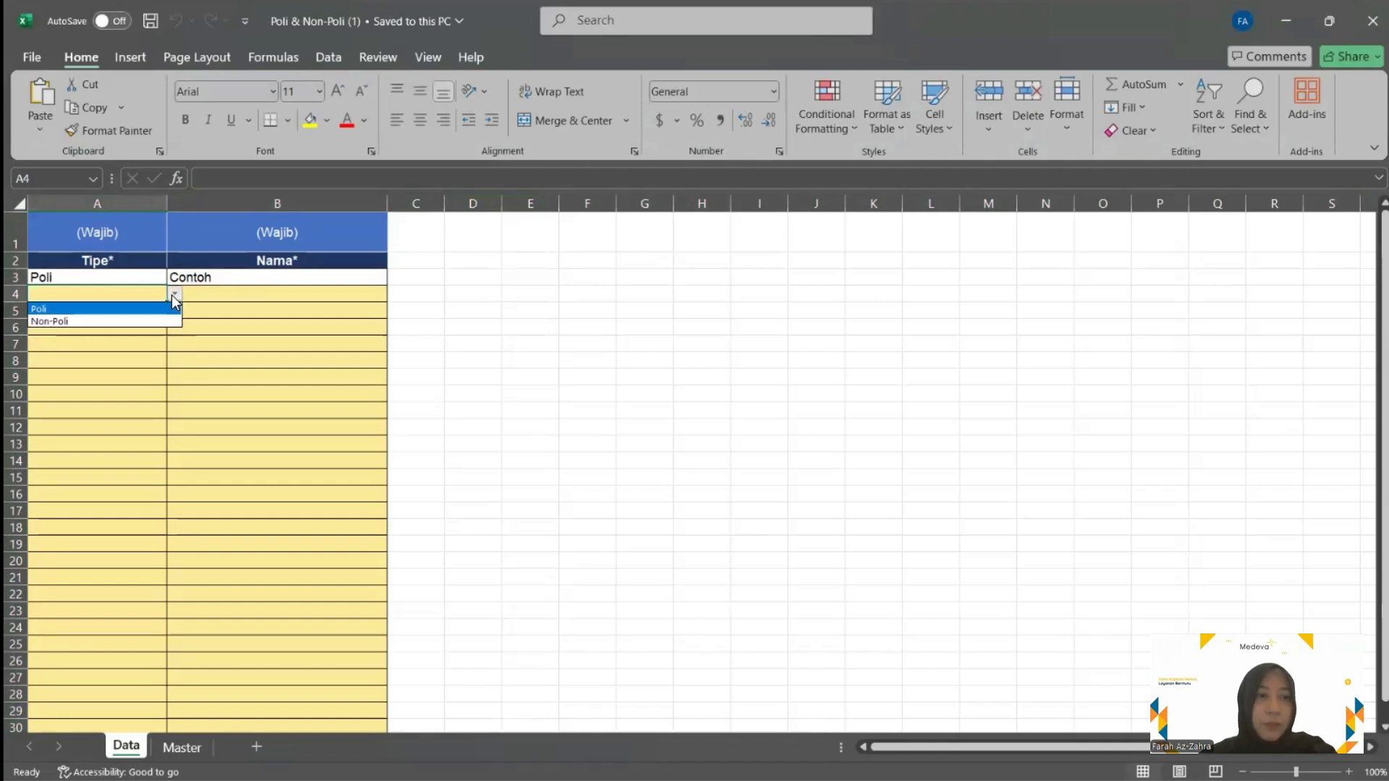
{"action": "left_click", "coordinate": [129, 324]}
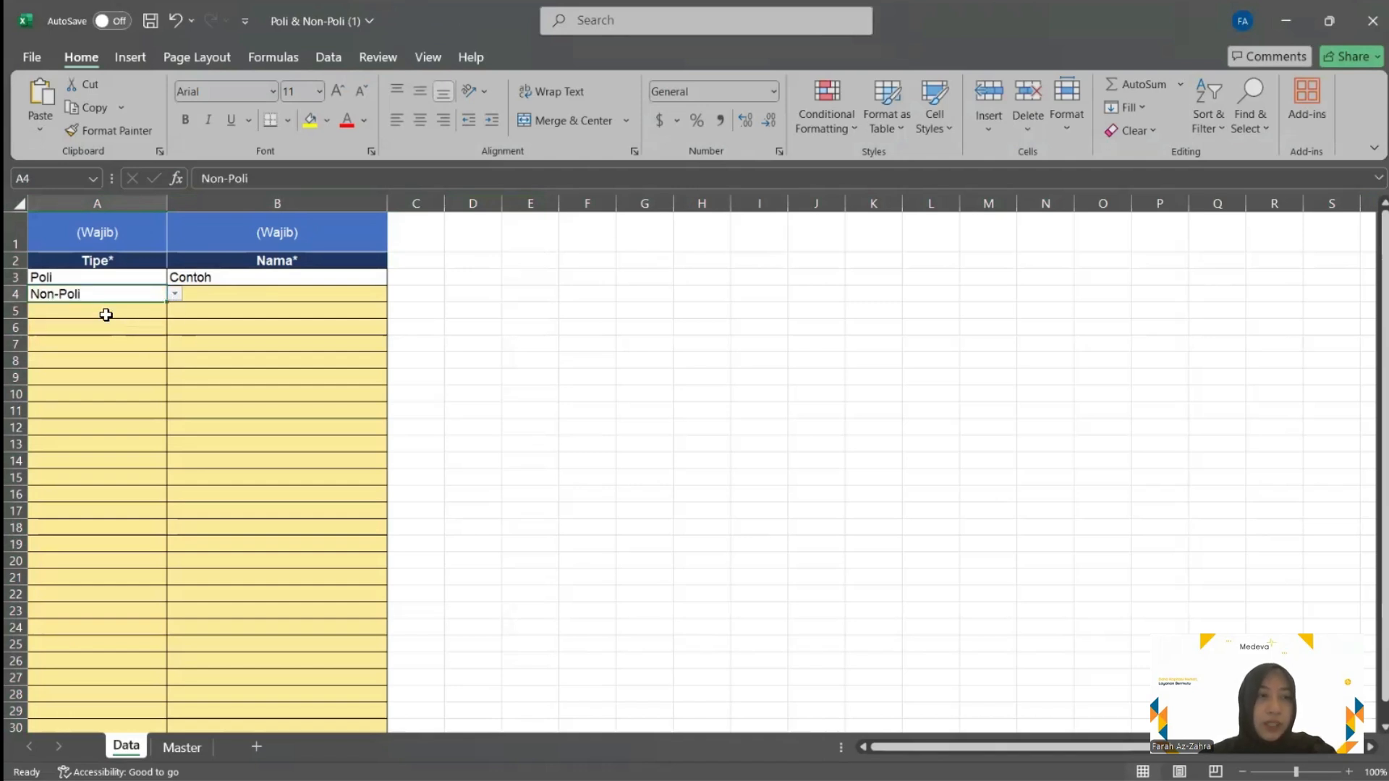
{"action": "left_click", "coordinate": [175, 294]}
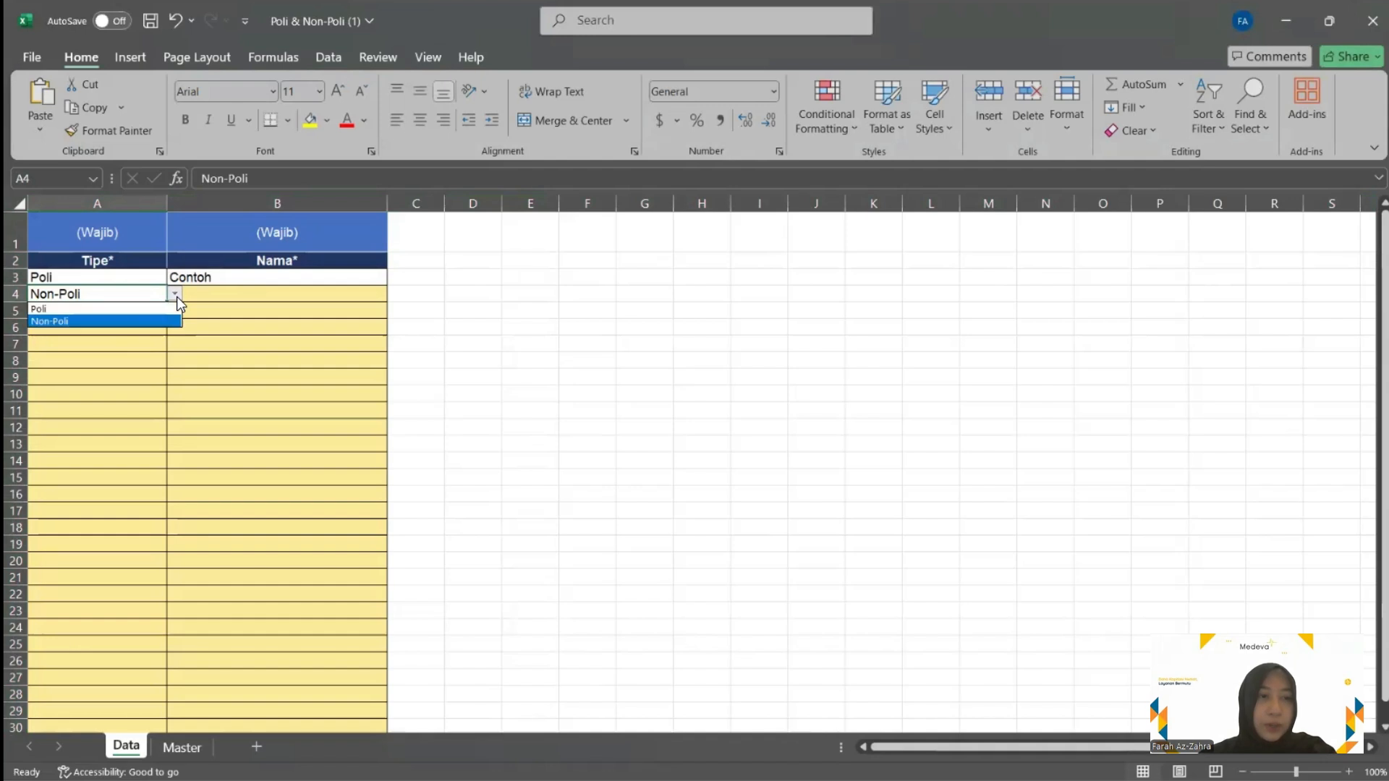
{"action": "left_click", "coordinate": [107, 313]}
{"action": "left_click", "coordinate": [226, 293]}
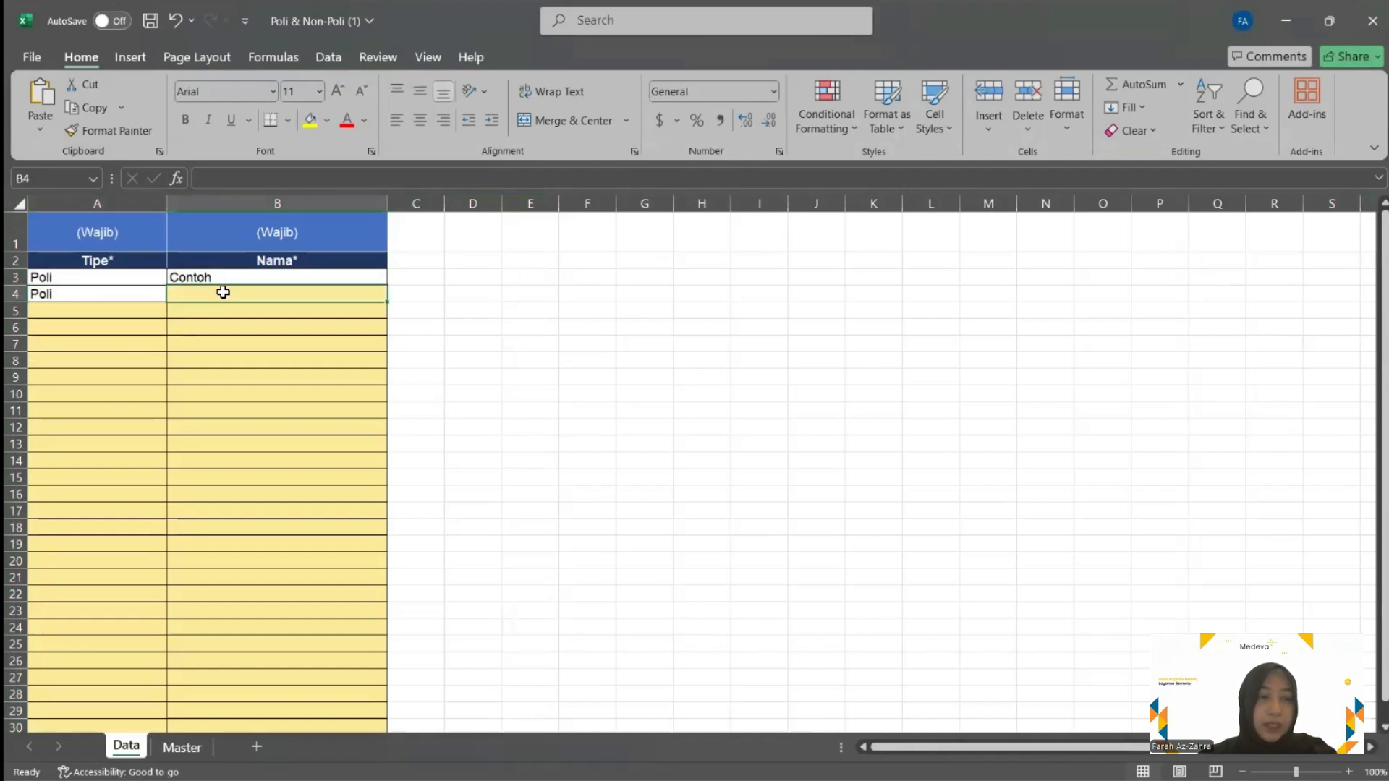
{"action": "type", "text": "Po"}
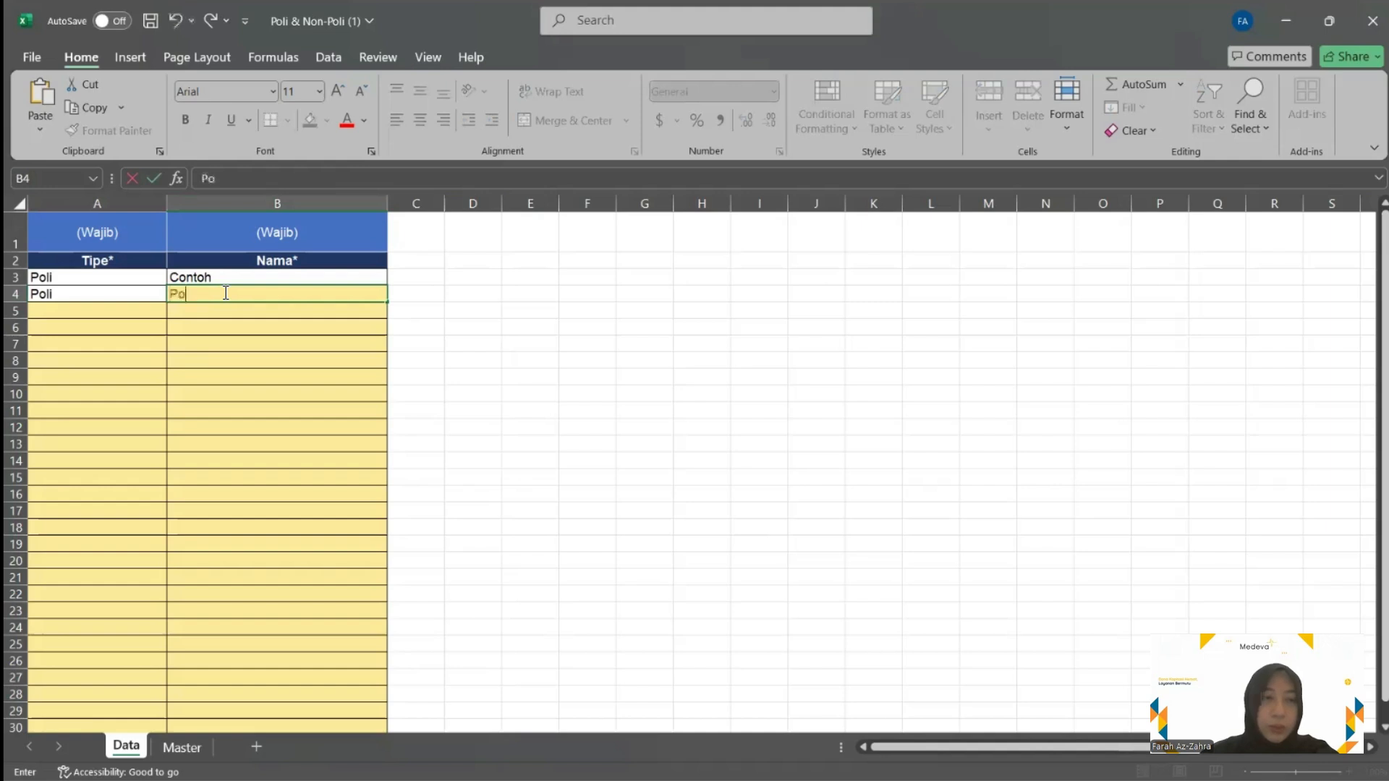
{"action": "type", "text": "li Umum"}
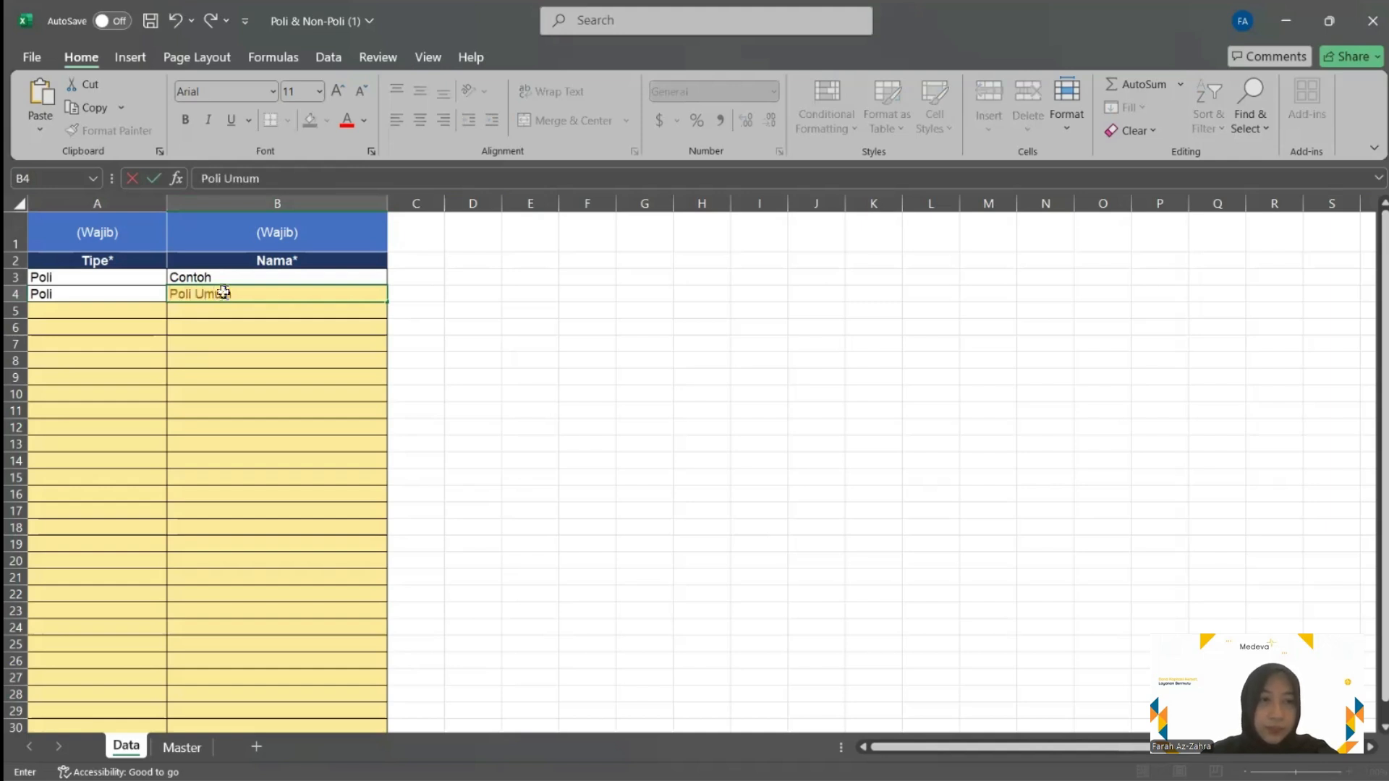
{"action": "key", "text": "Return"}
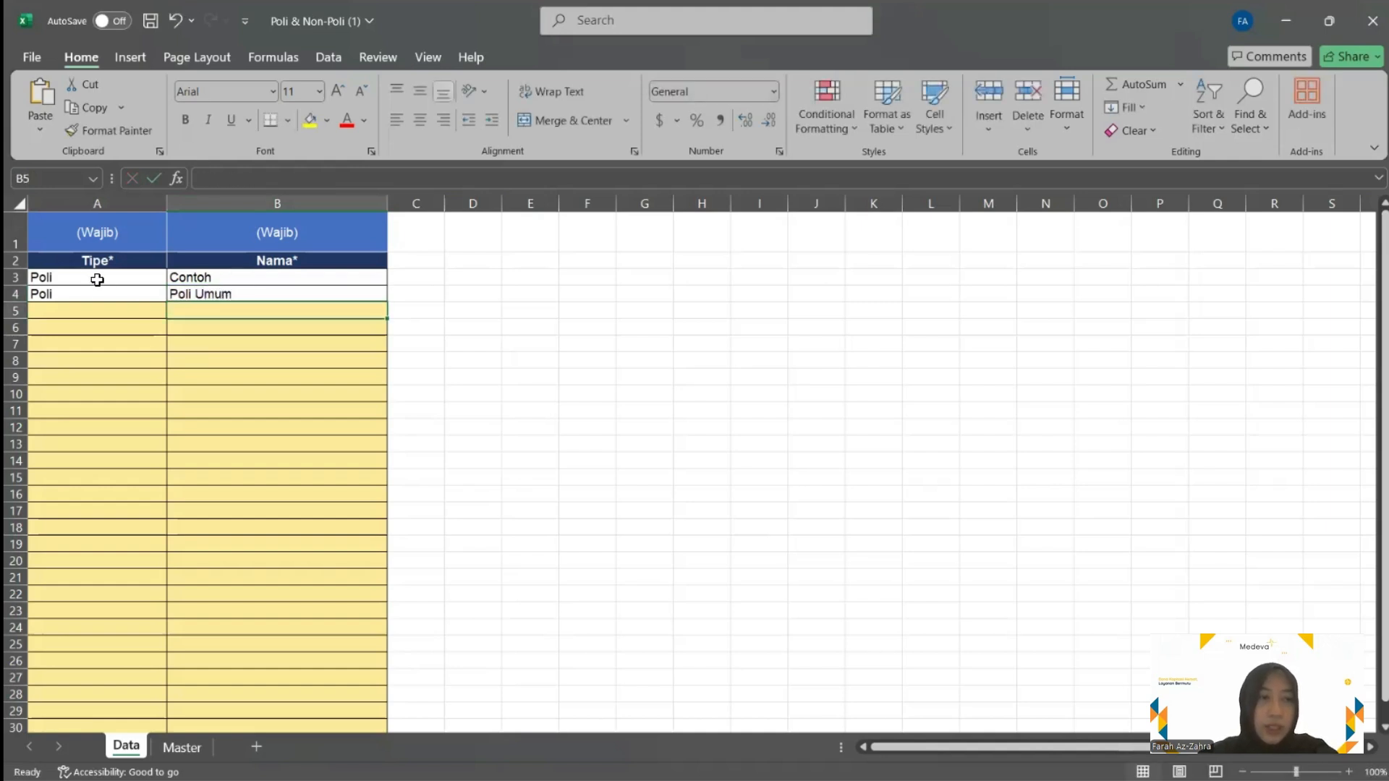
Replace the sample name with Poli Gigi and set row 5's type to Non-Poli
{"action": "left_click", "coordinate": [226, 278]}
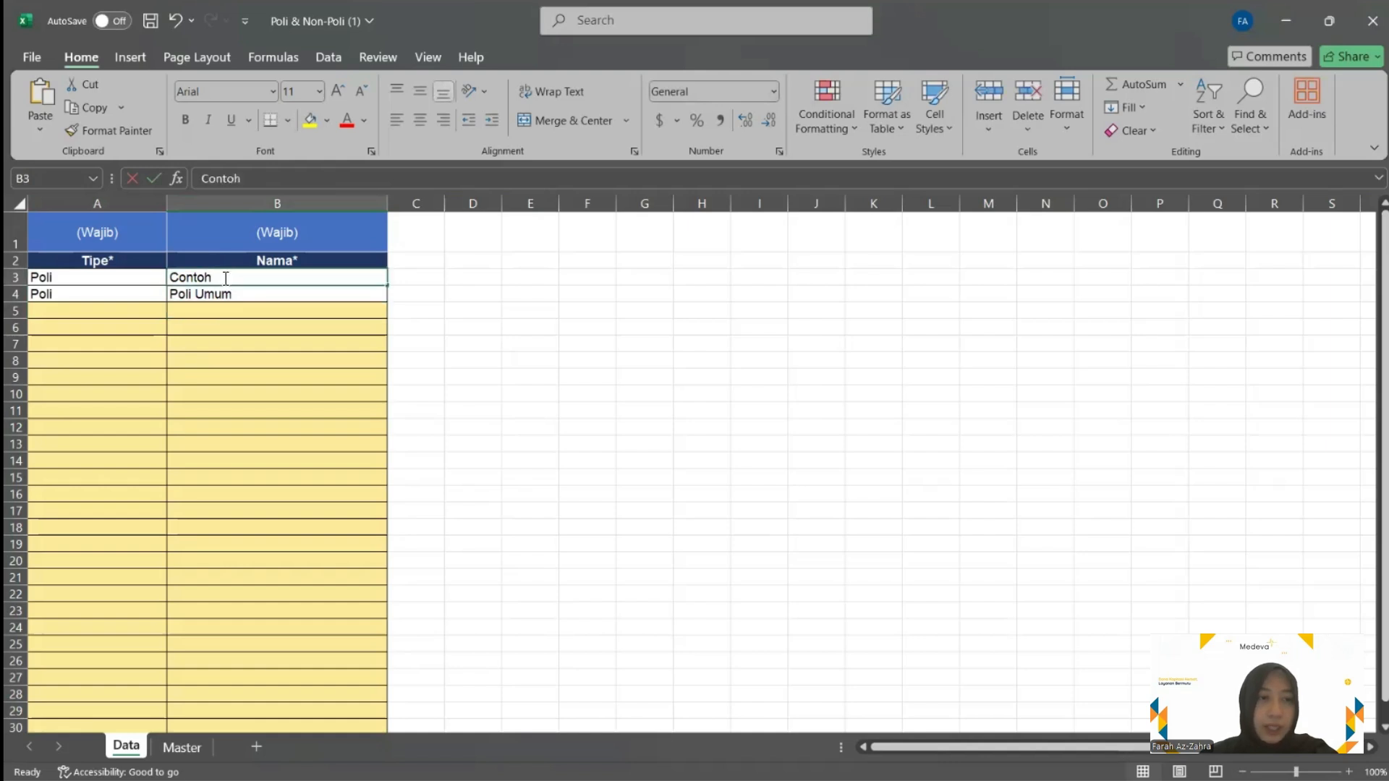
{"action": "double_click", "coordinate": [226, 278]}
{"action": "type", "text": "Poli Gigi"}
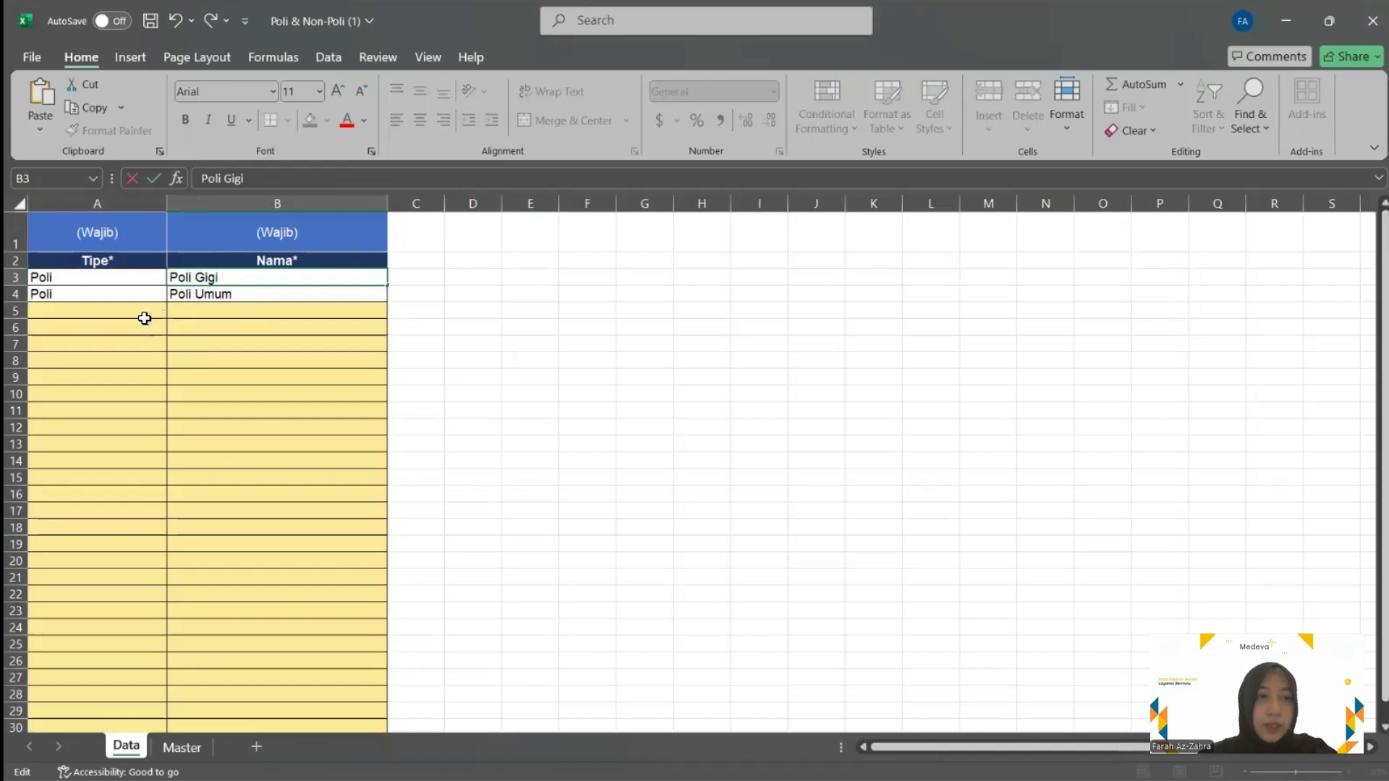
{"action": "left_click", "coordinate": [110, 311]}
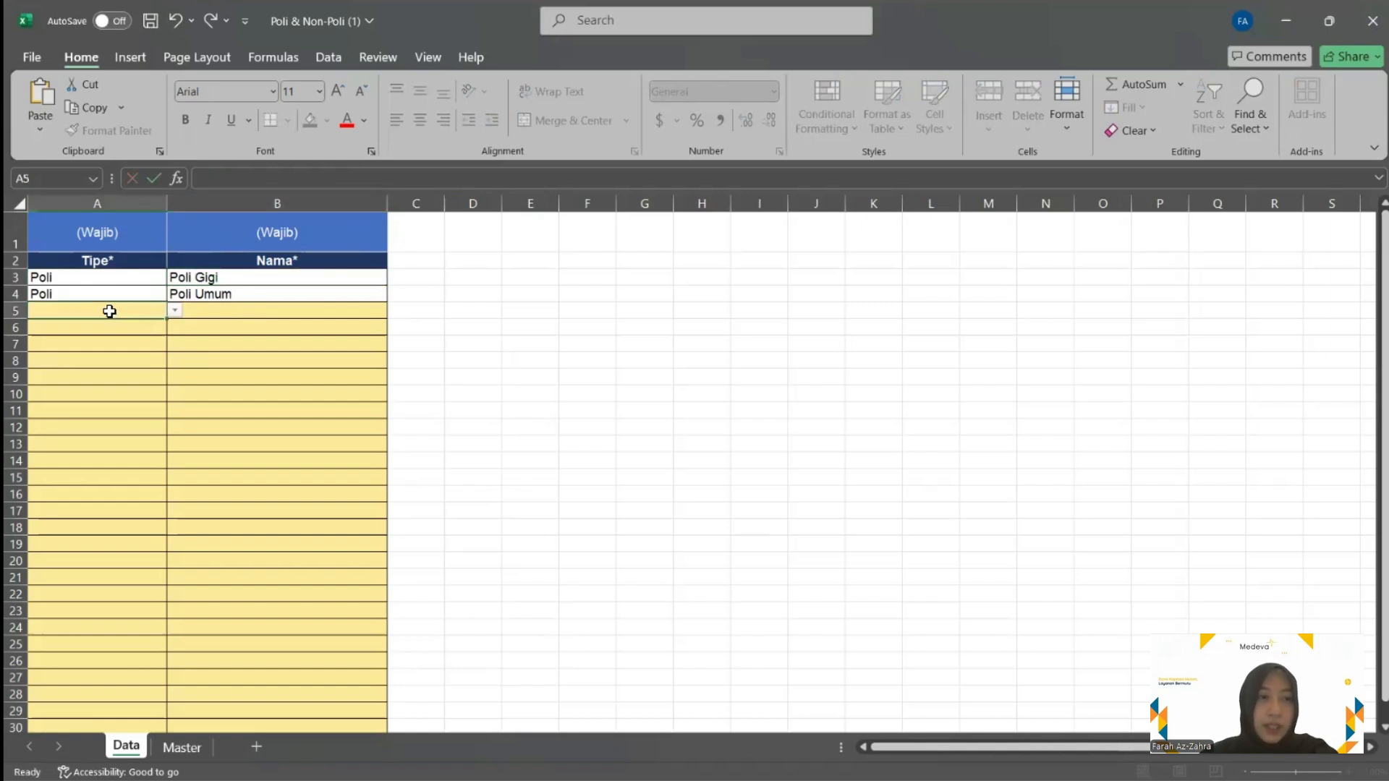
{"action": "left_click", "coordinate": [167, 312]}
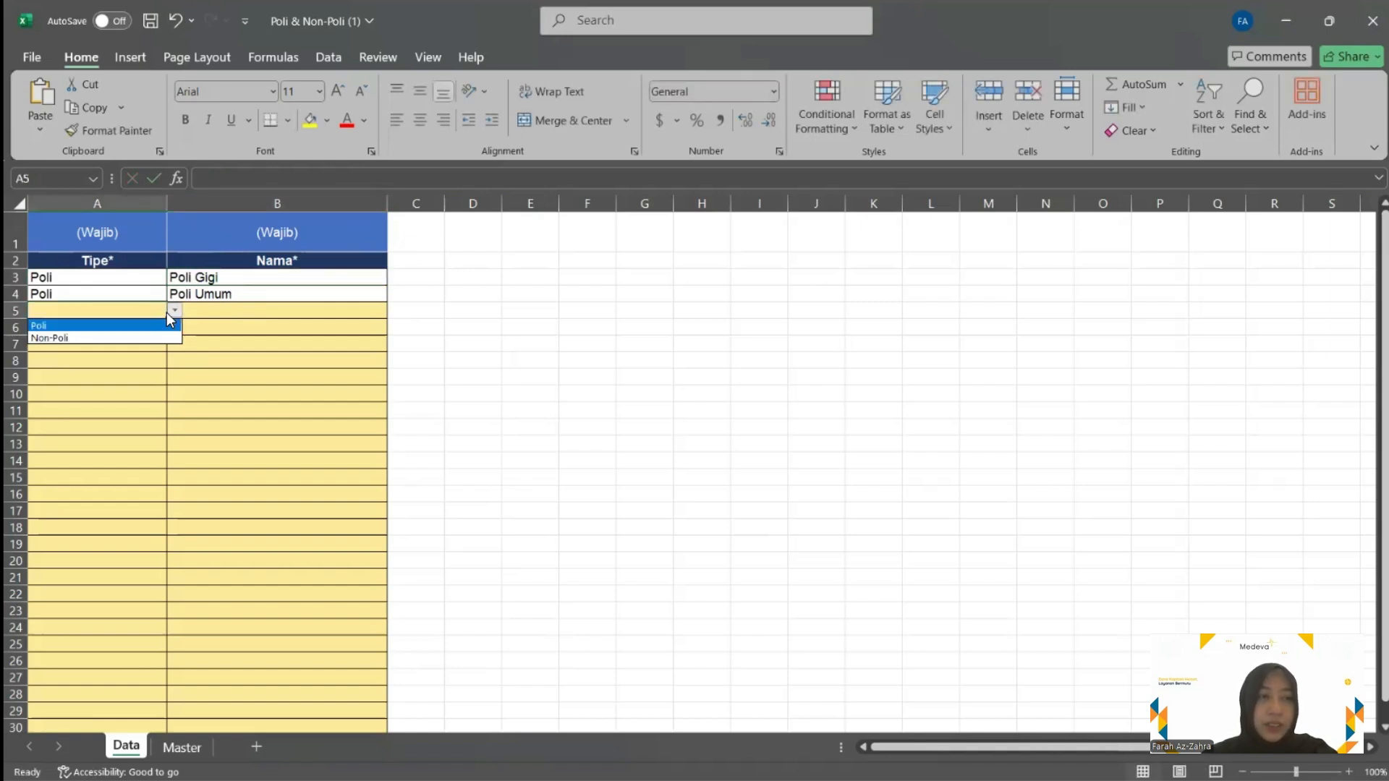
{"action": "left_click", "coordinate": [84, 339]}
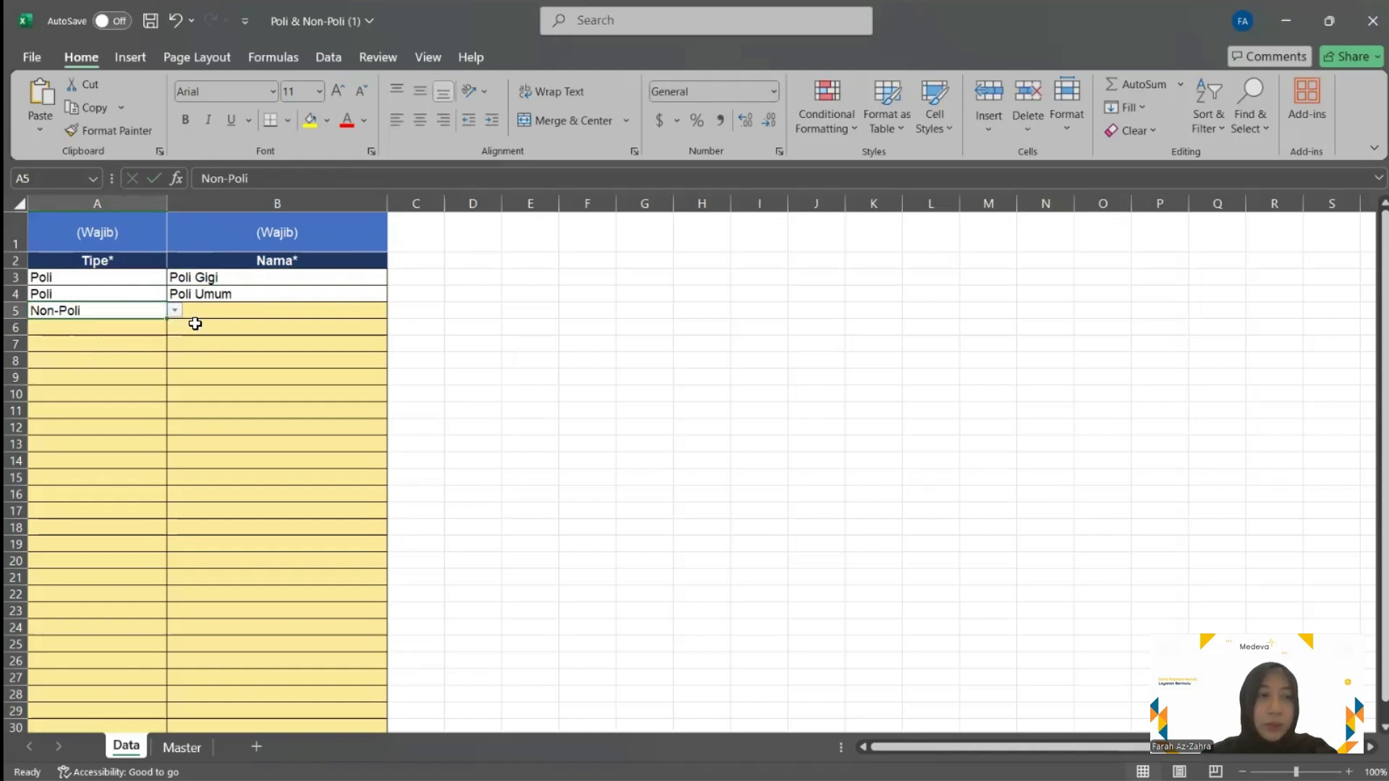
Name row 5 Keuangan, save the template and close the workbook
{"action": "left_click", "coordinate": [219, 312]}
{"action": "type", "text": "Keuna"}
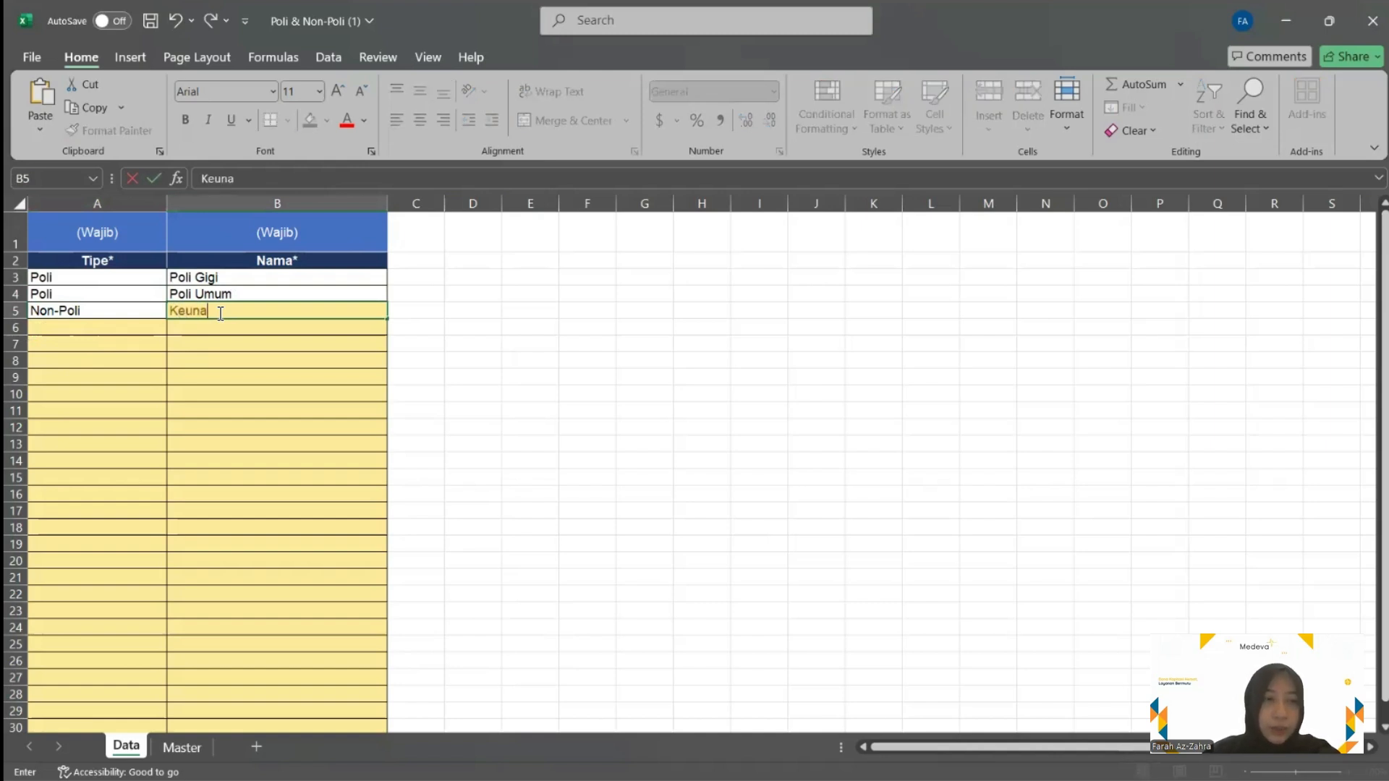
{"action": "key", "text": "BackSpace"}
{"action": "type", "text": "angan"}
{"action": "left_click", "coordinate": [244, 343]}
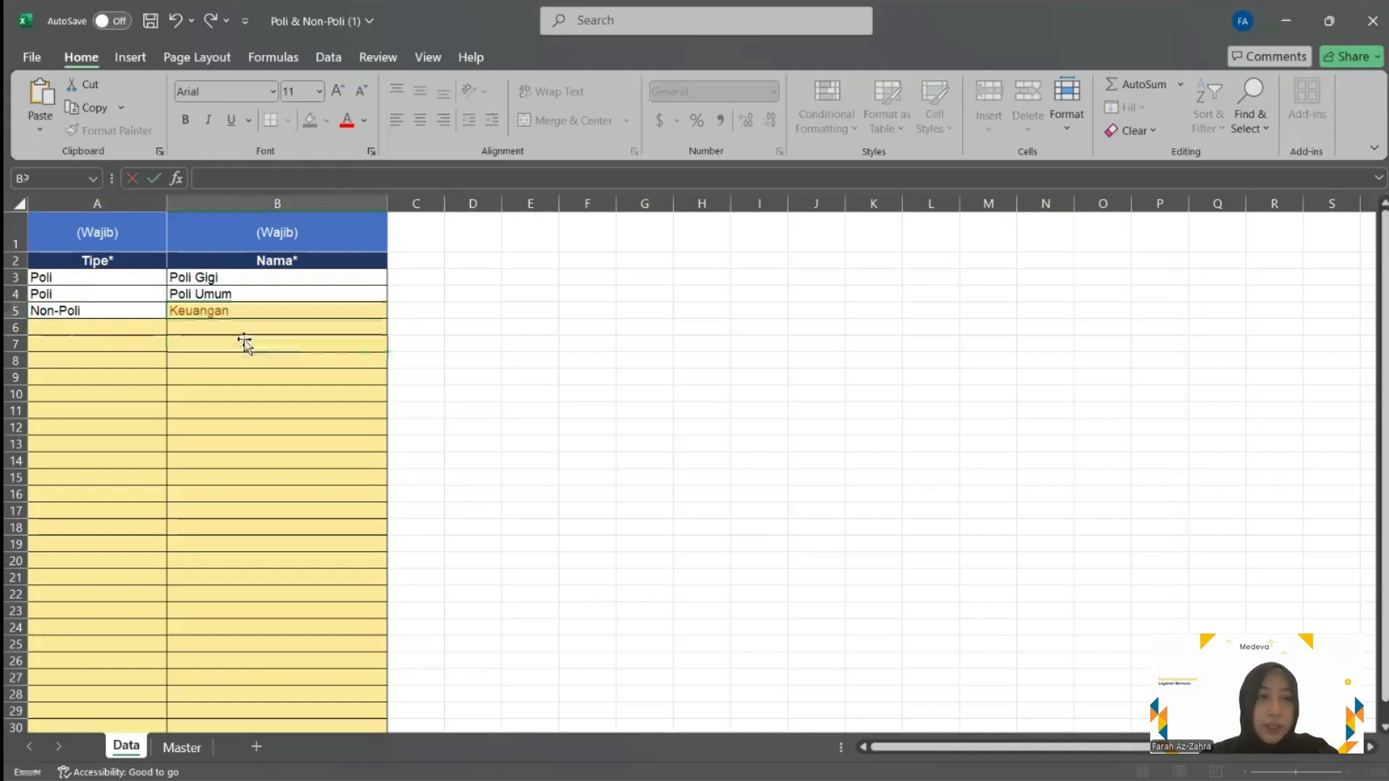
{"action": "key", "text": "ctrl+s"}
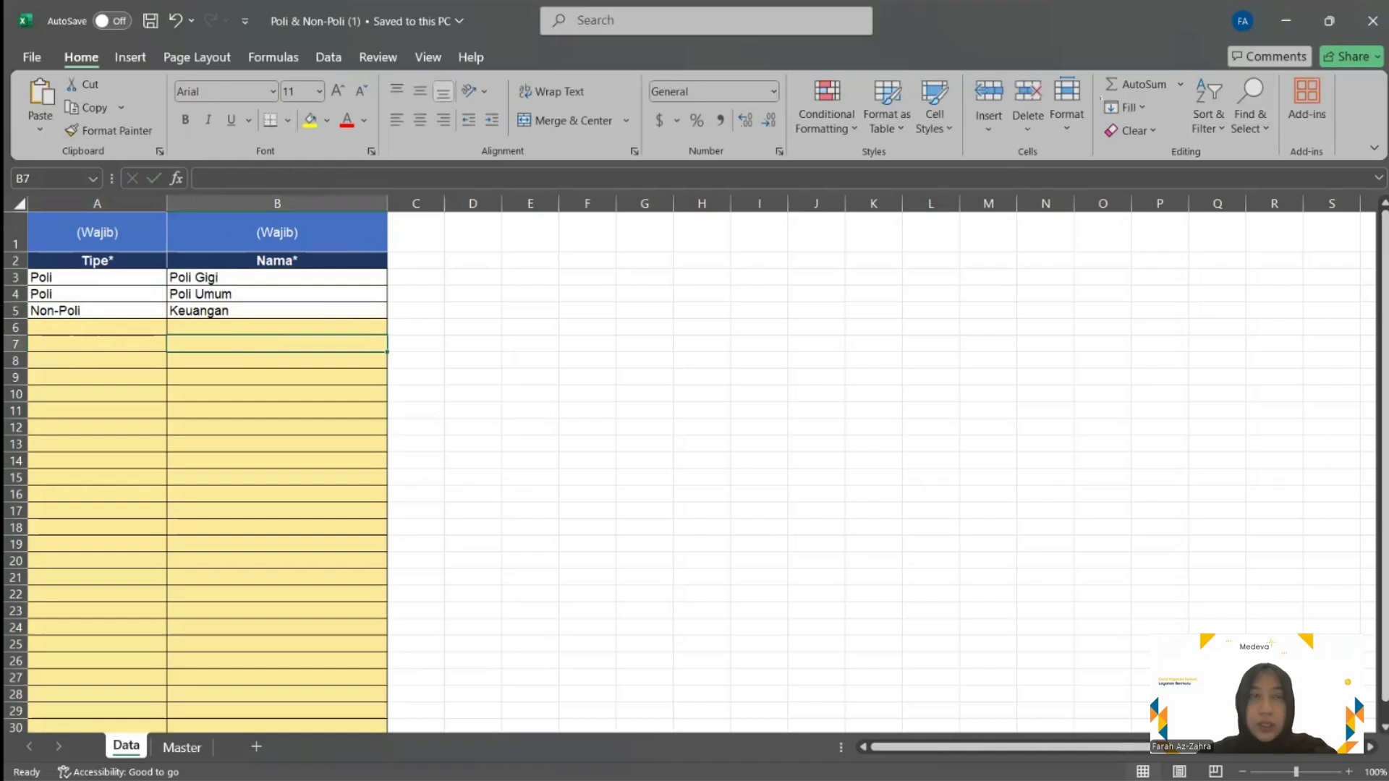
{"action": "left_click", "coordinate": [1371, 21]}
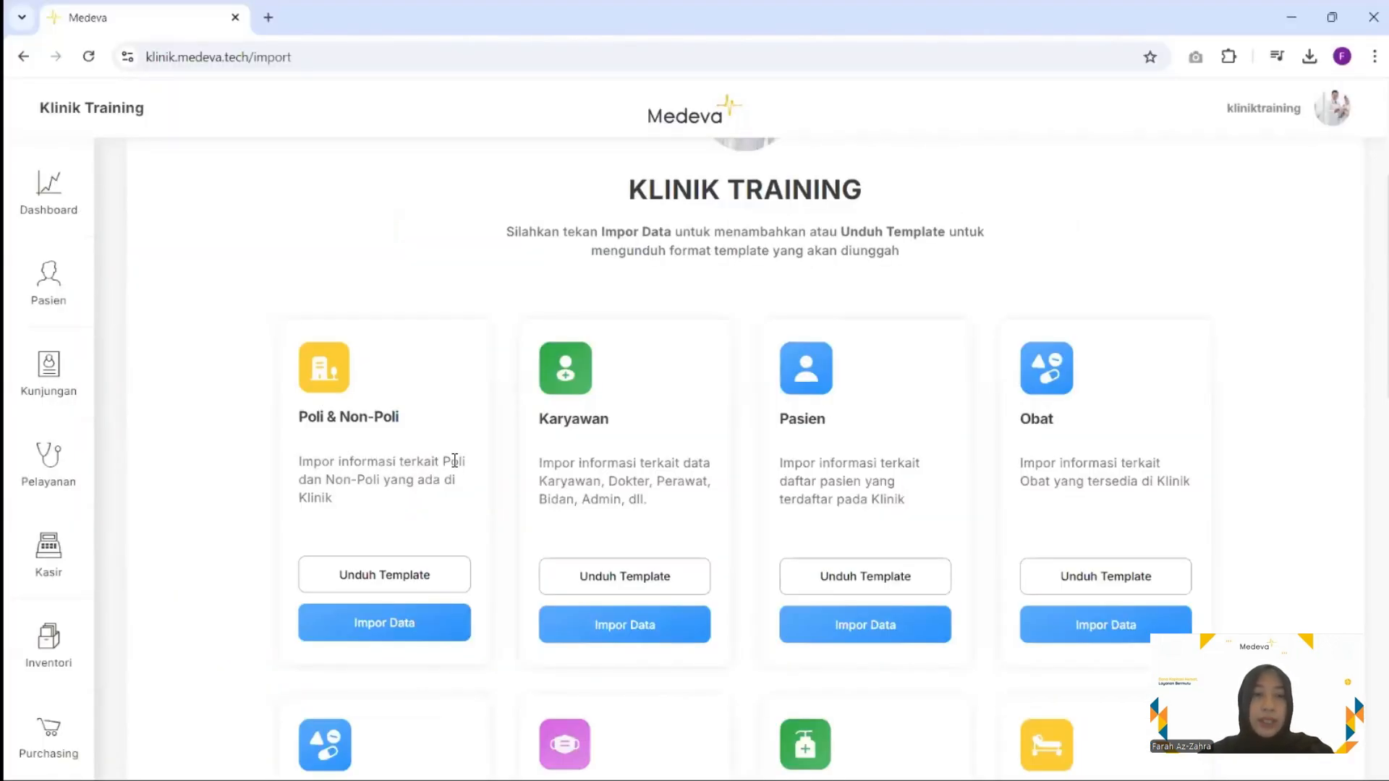
Upload 'Poli & Non-Poli (1)' from Downloads via Impor Data on the Poli & Non-Poli card
{"action": "scroll", "coordinate": [454, 461], "scroll_direction": "down", "scroll_amount": 2}
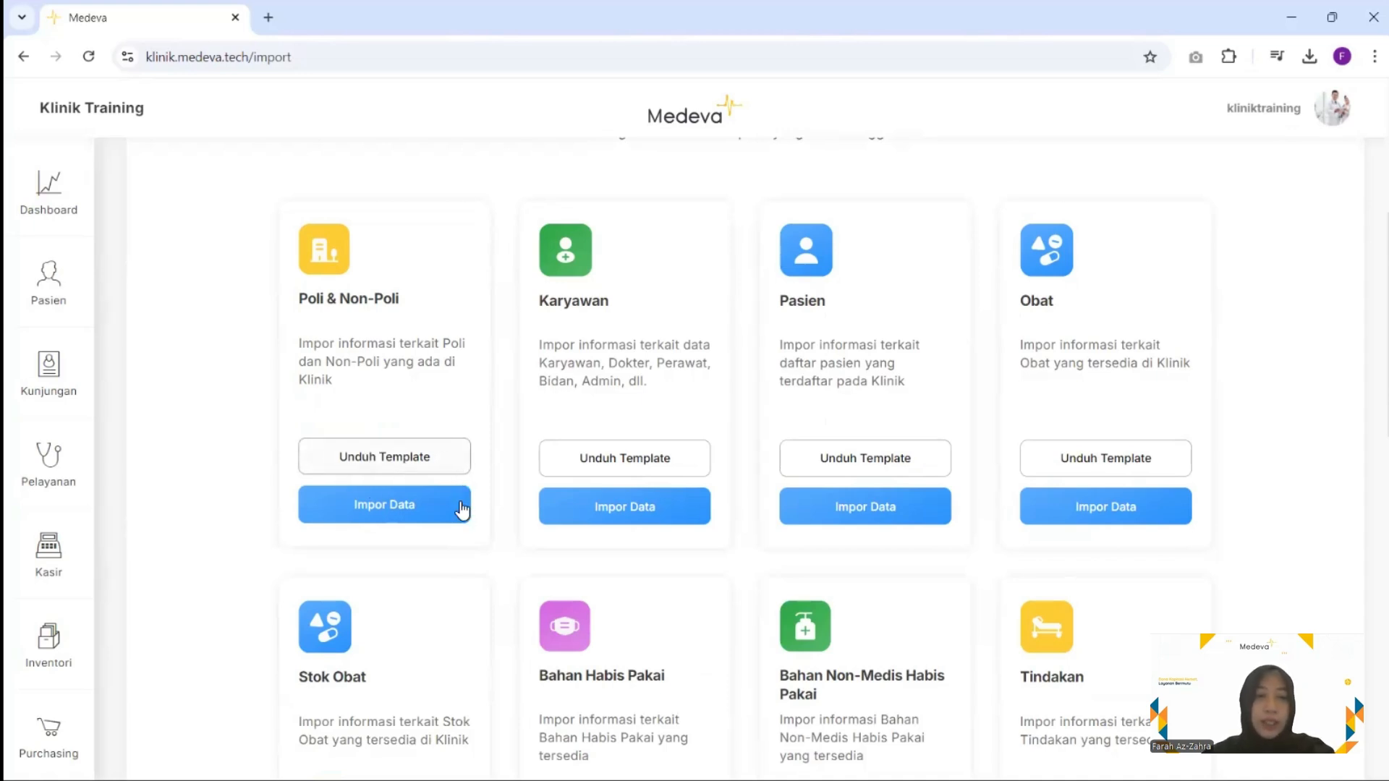
{"action": "left_click", "coordinate": [376, 510]}
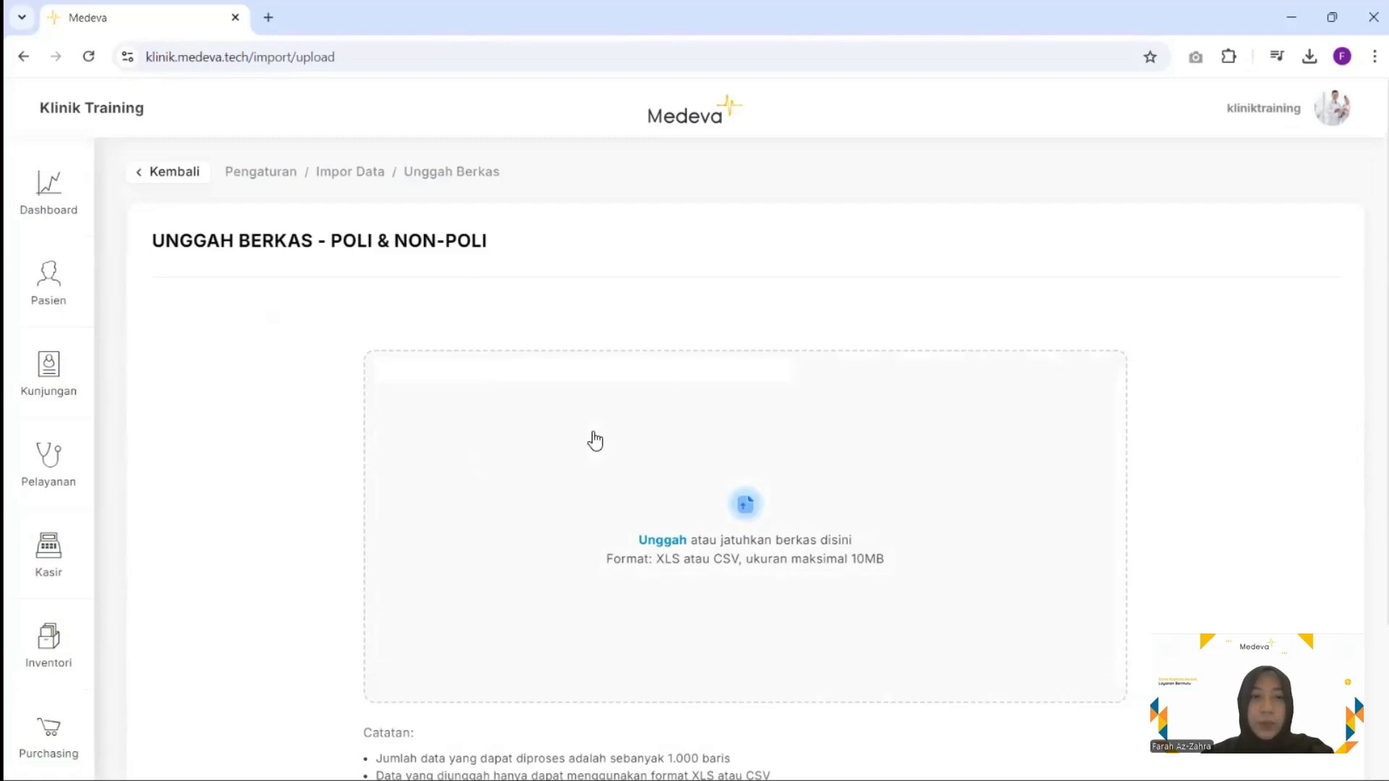
{"action": "left_click", "coordinate": [659, 543]}
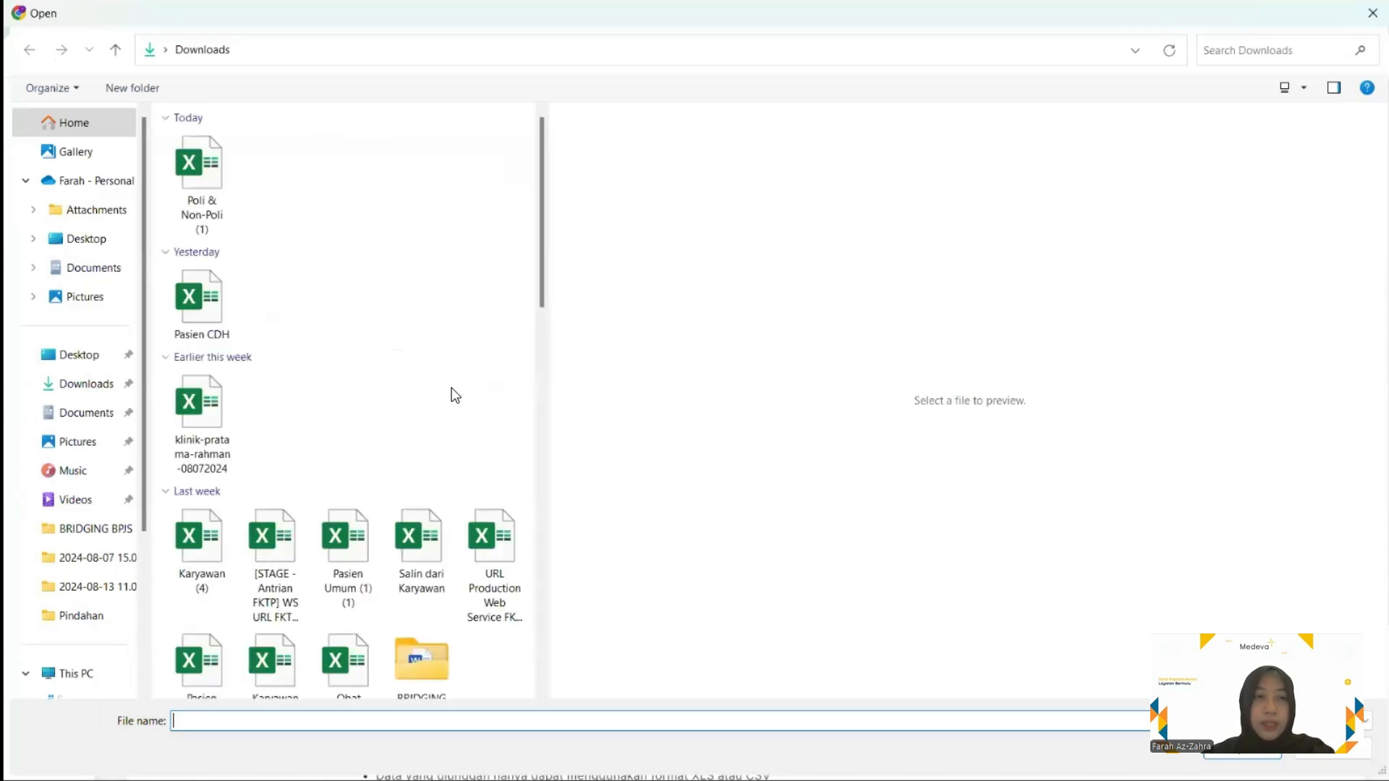
{"action": "left_click", "coordinate": [206, 188]}
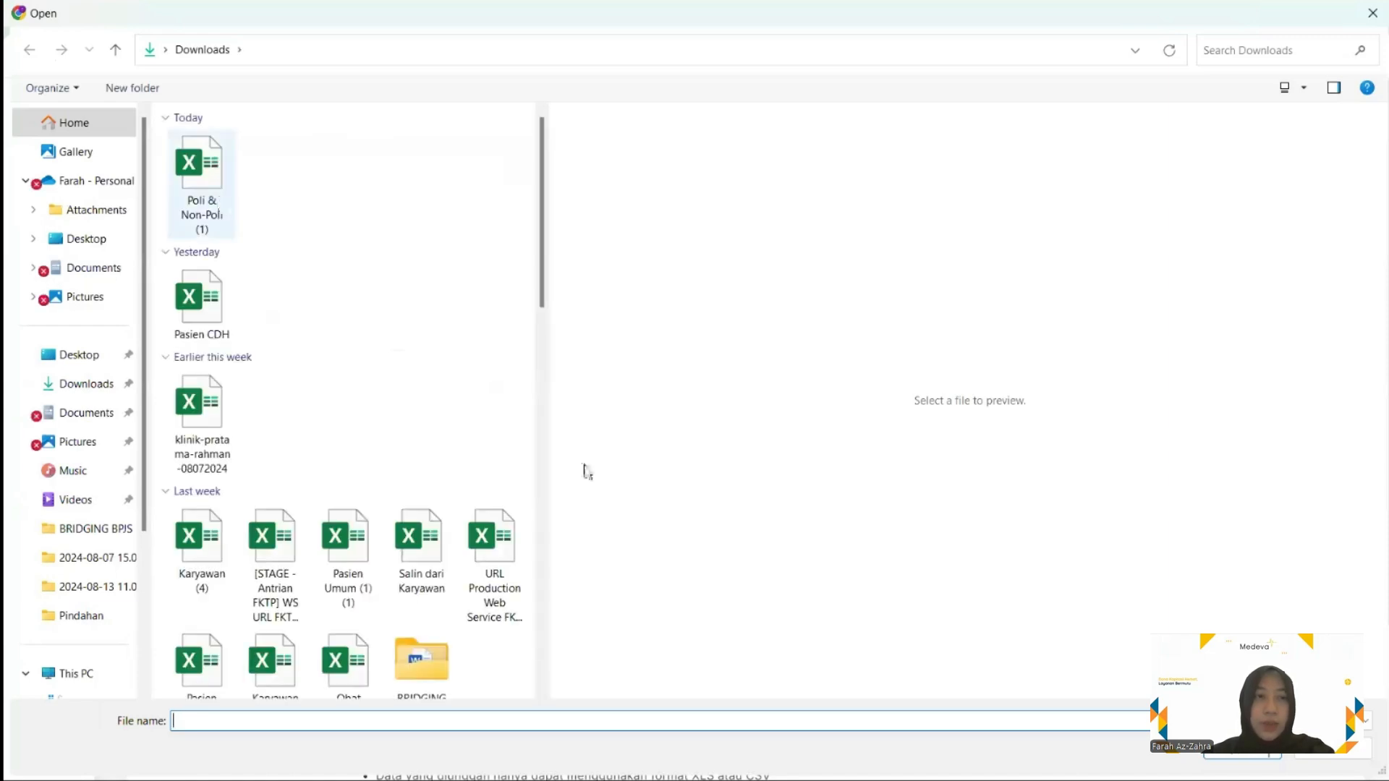
{"action": "left_click", "coordinate": [1263, 744]}
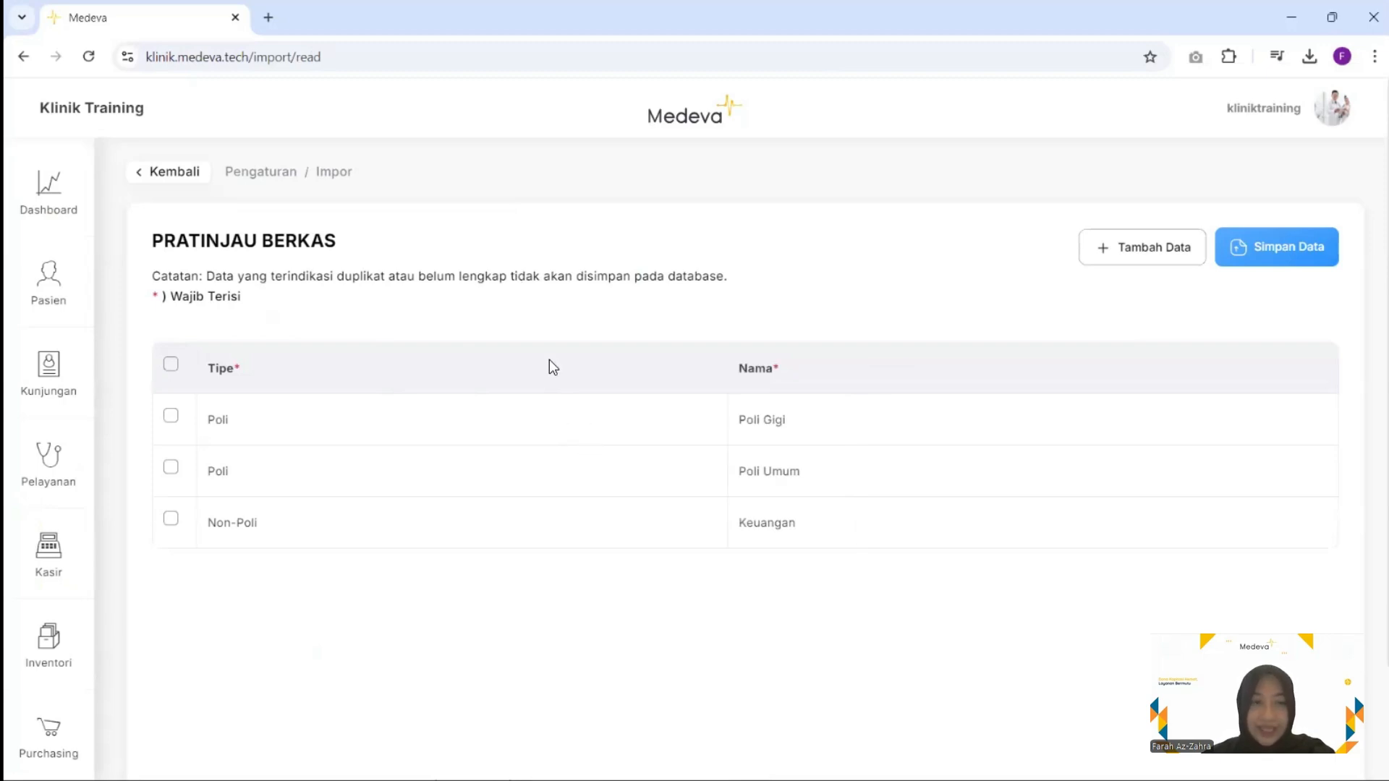
Toggle the Poli Gigi and Poli Umum row checkboxes off again, then submit with Simpan Data
{"action": "mouse_move", "coordinate": [518, 434]}
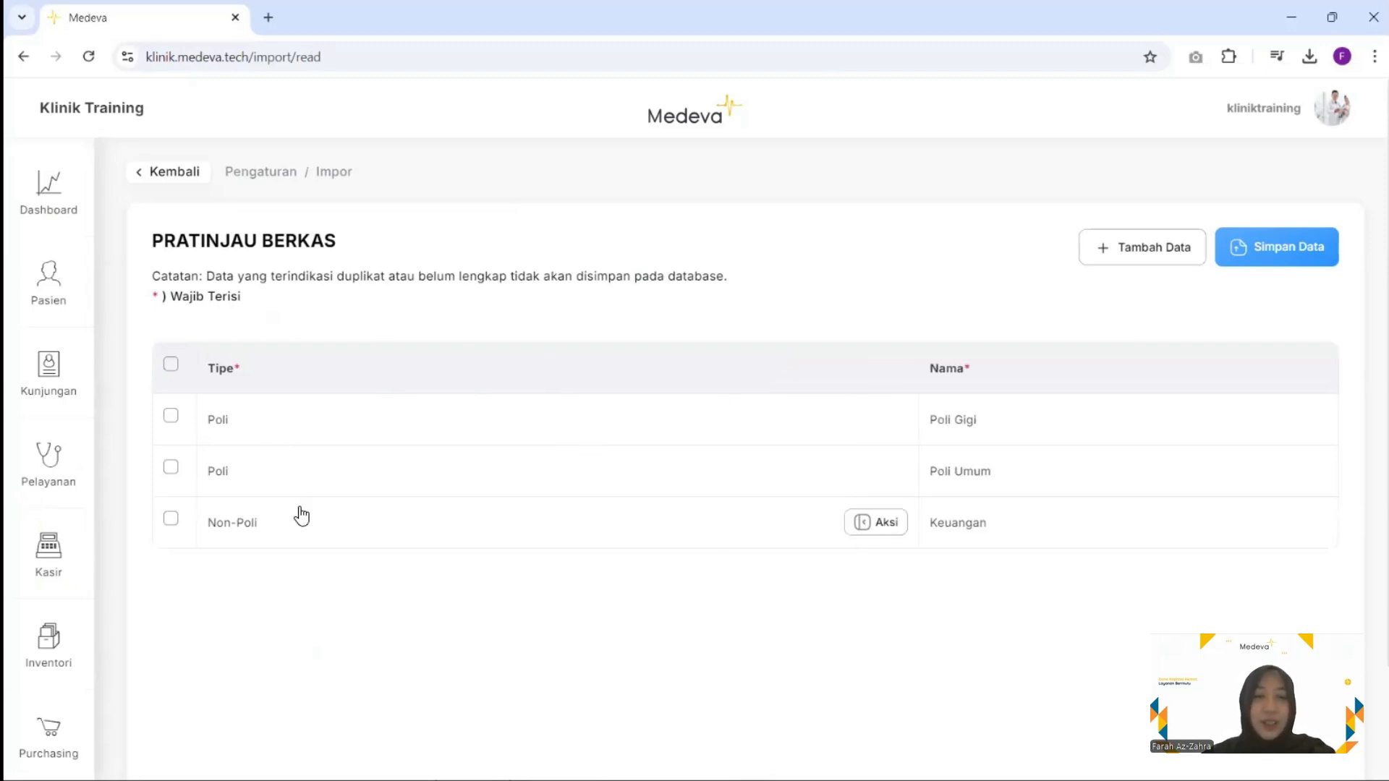
{"action": "left_click", "coordinate": [173, 420]}
{"action": "left_click", "coordinate": [173, 508]}
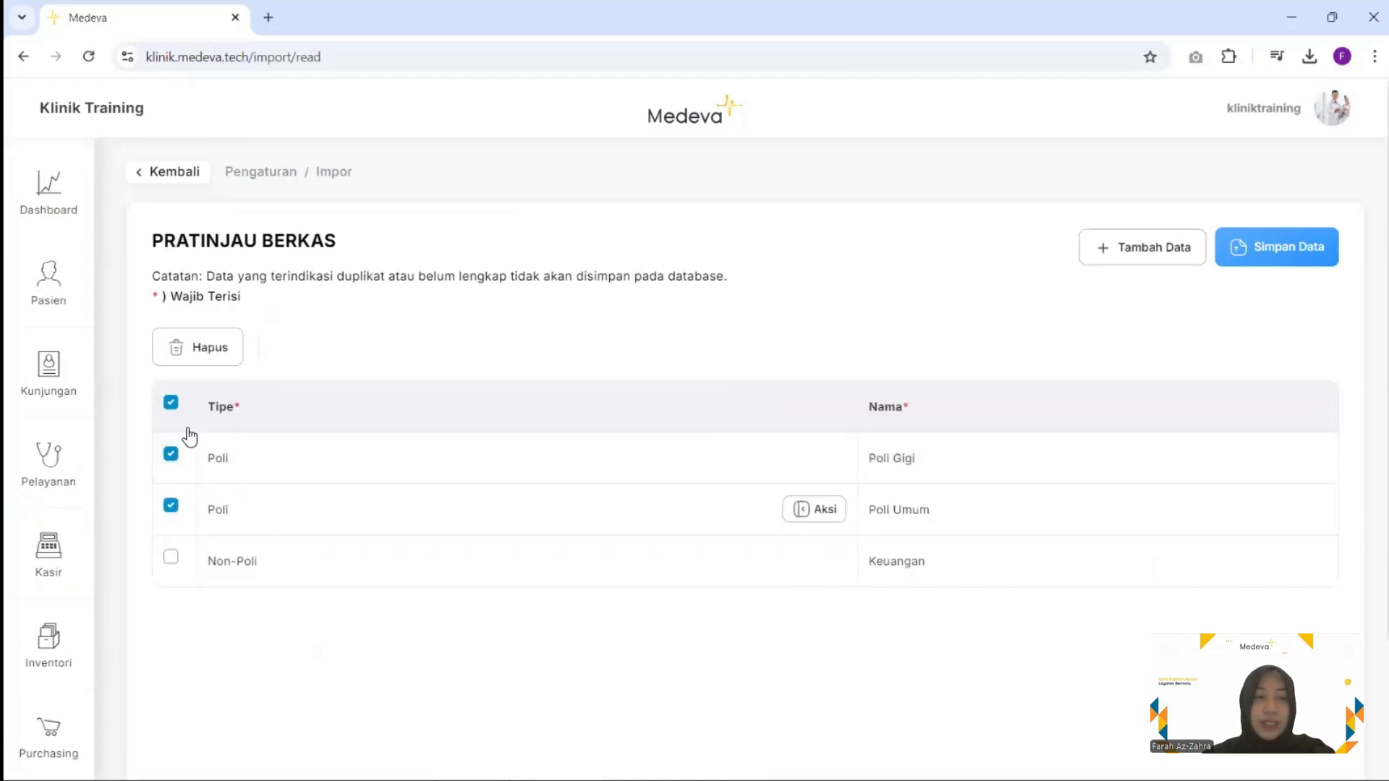
{"action": "left_click", "coordinate": [170, 402]}
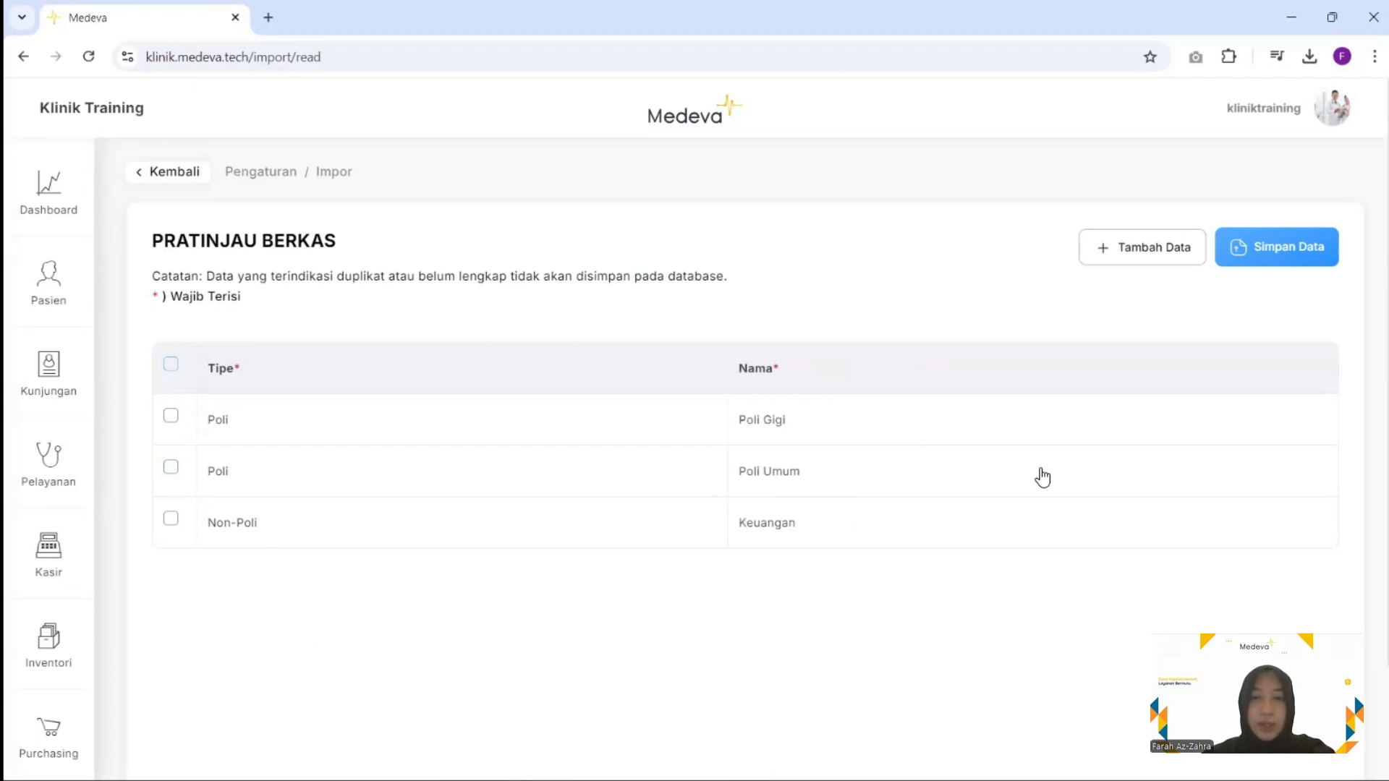
{"action": "left_click", "coordinate": [1276, 247]}
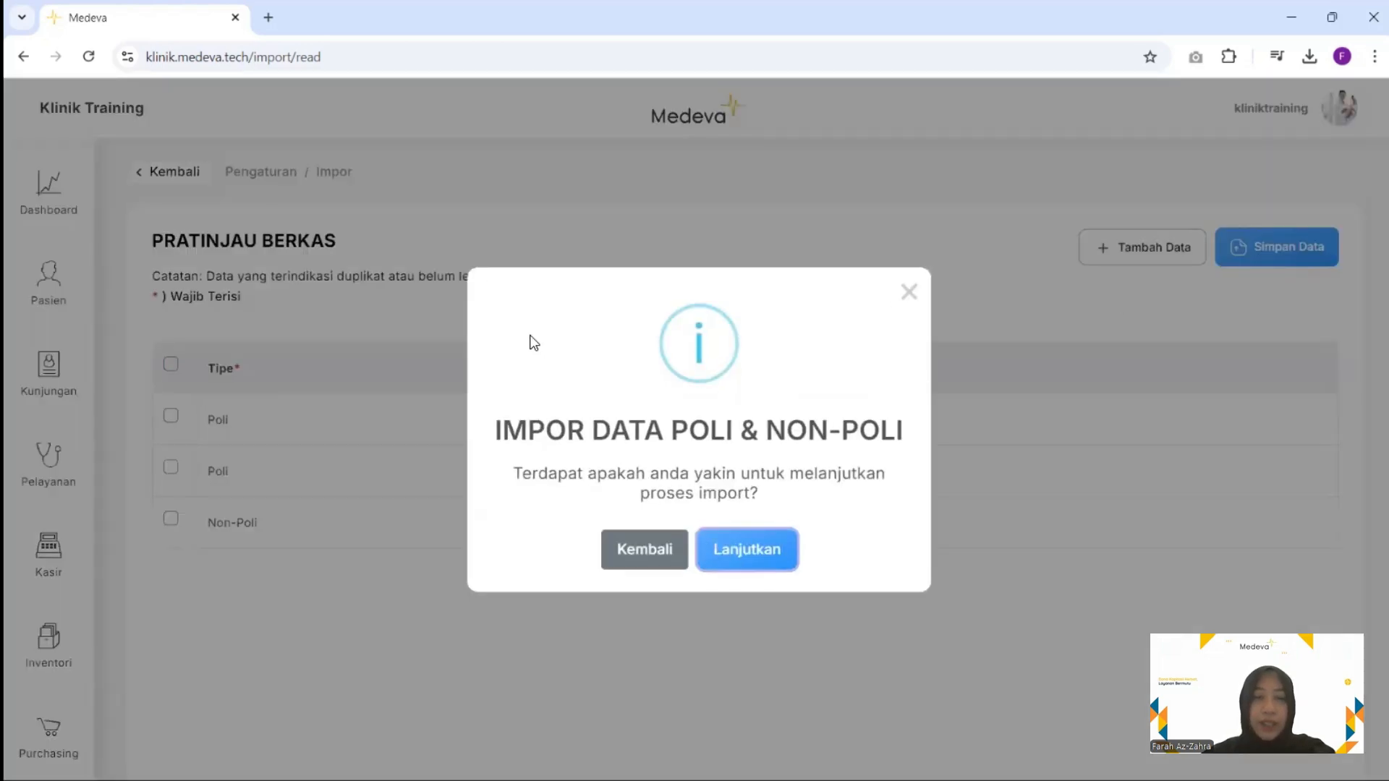
Confirm the import with Lanjutkan, then open Daftar Poli under Poli & Divisi
{"action": "left_click", "coordinate": [763, 557]}
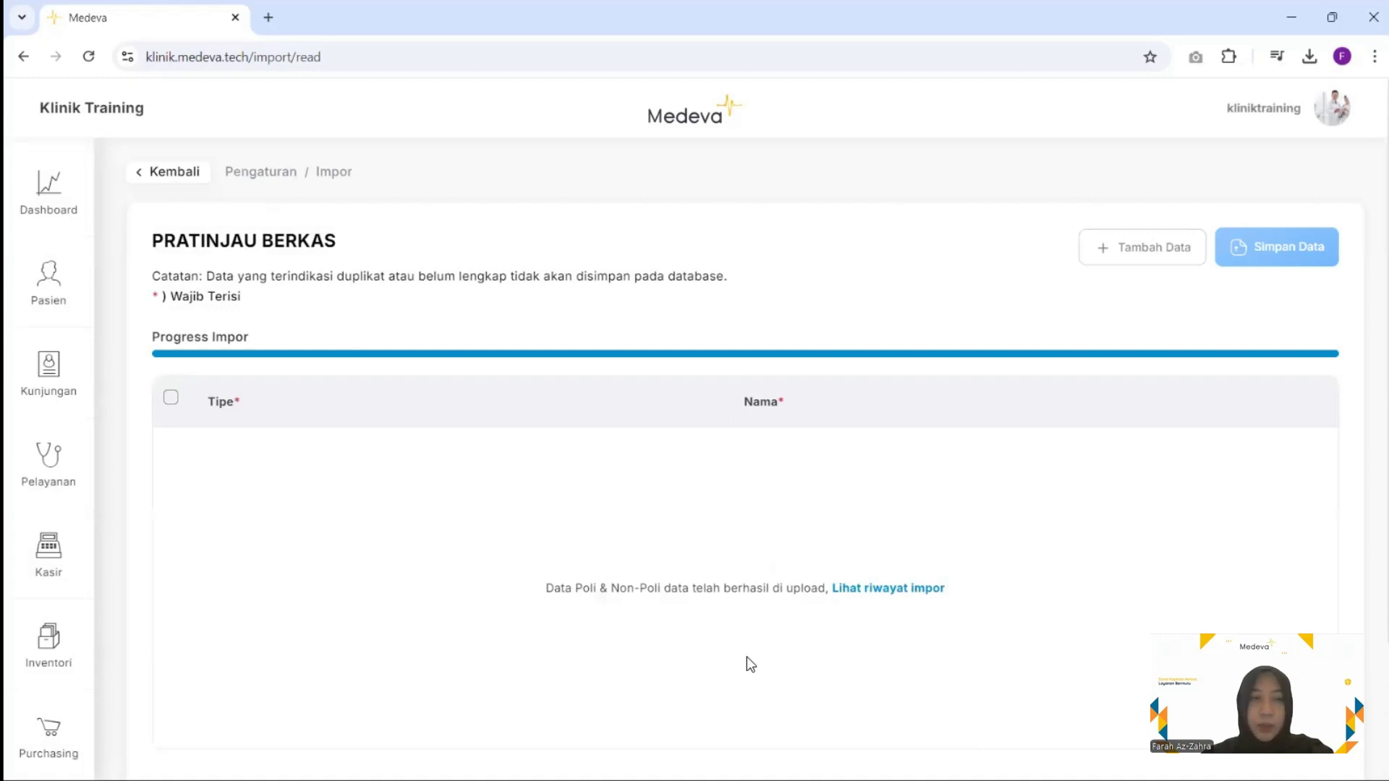
{"action": "scroll", "coordinate": [56, 739], "scroll_direction": "down", "scroll_amount": 3}
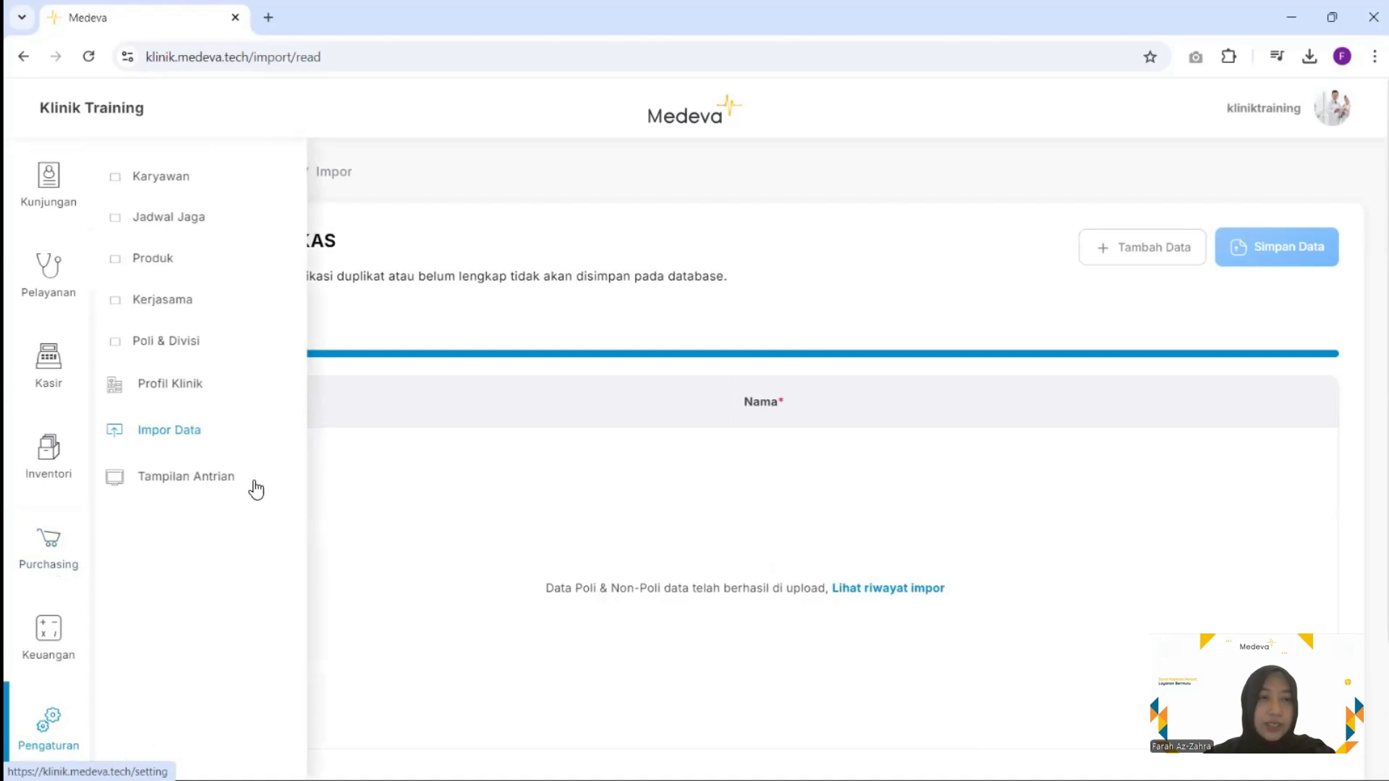
{"action": "left_click", "coordinate": [209, 346]}
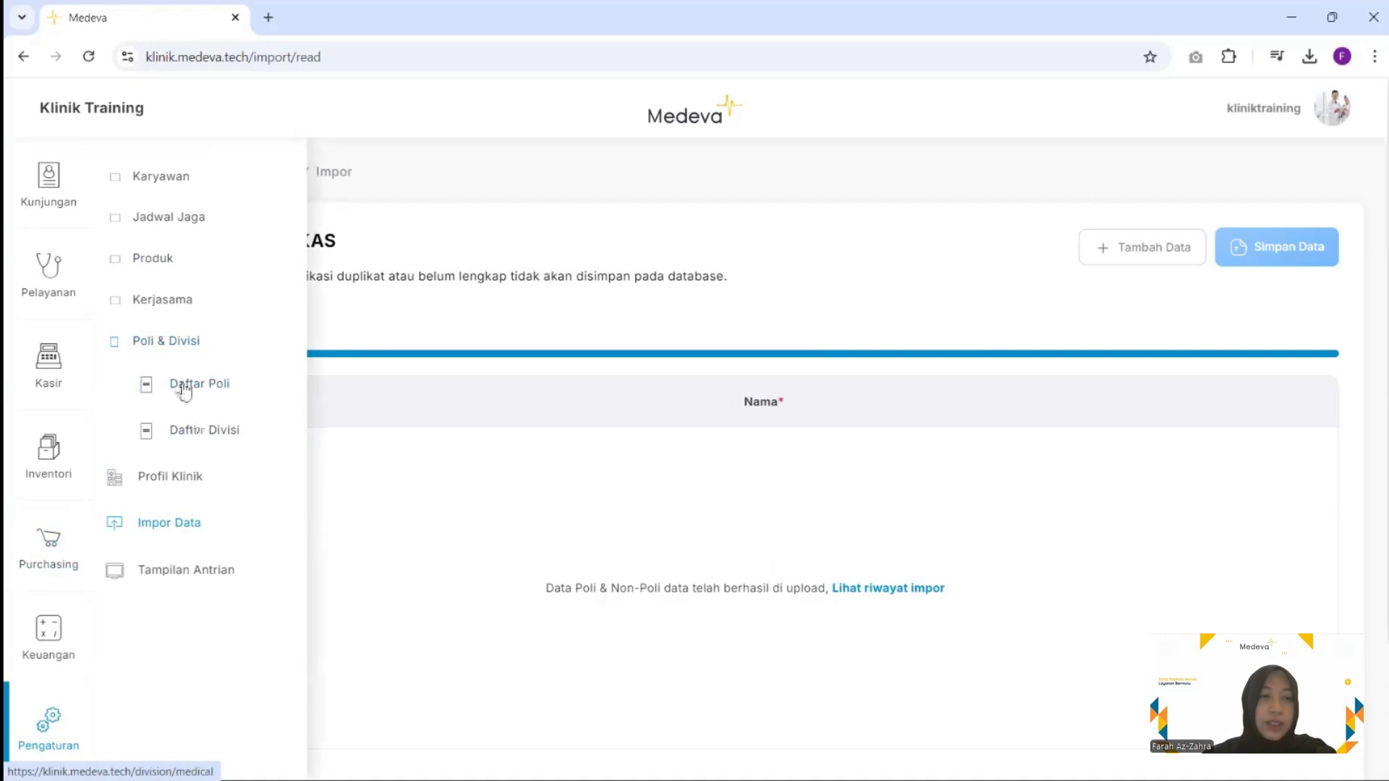
{"action": "left_click", "coordinate": [223, 391]}
Set Poli Umum's Jenis Rekam Medis to Umum and save
{"action": "scroll", "coordinate": [331, 519], "scroll_direction": "down", "scroll_amount": 1}
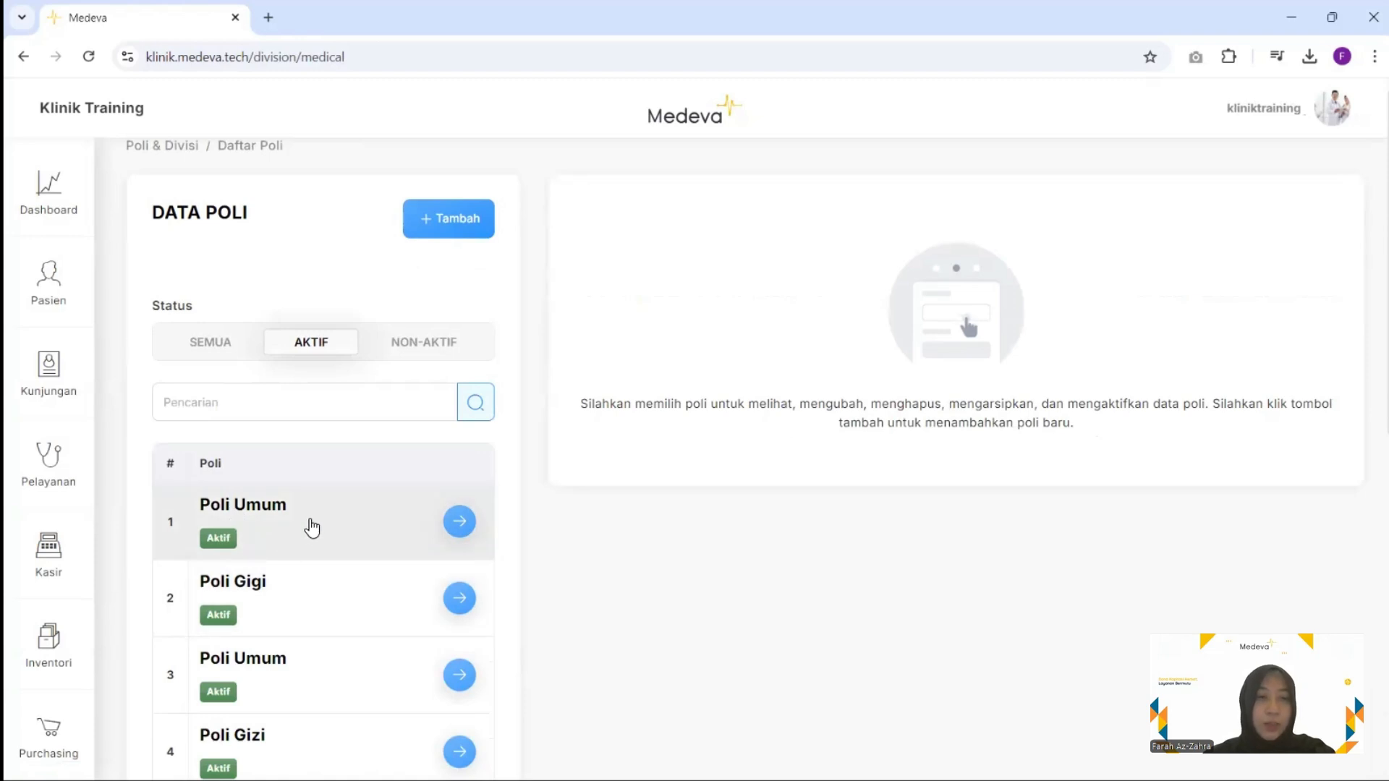
{"action": "scroll", "coordinate": [312, 529], "scroll_direction": "up", "scroll_amount": 1}
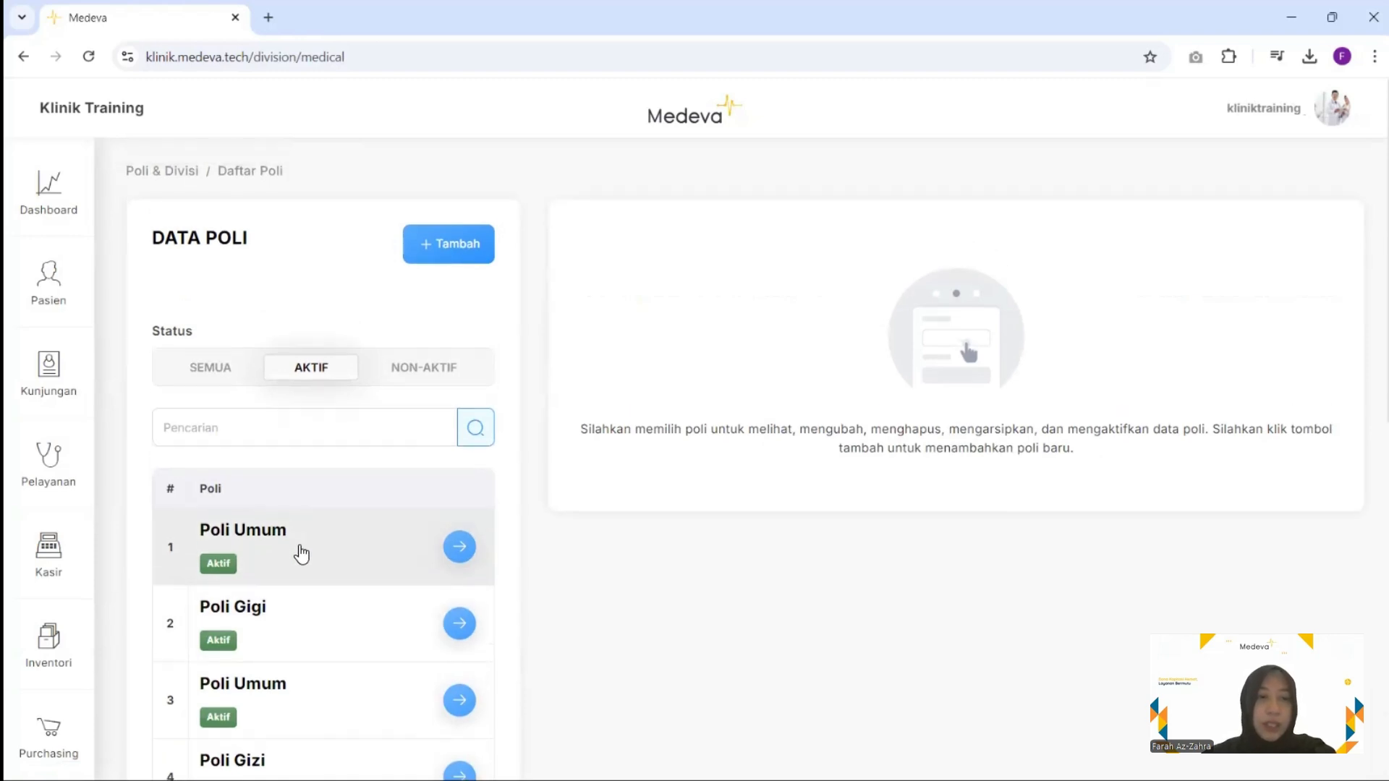
{"action": "left_click", "coordinate": [301, 554]}
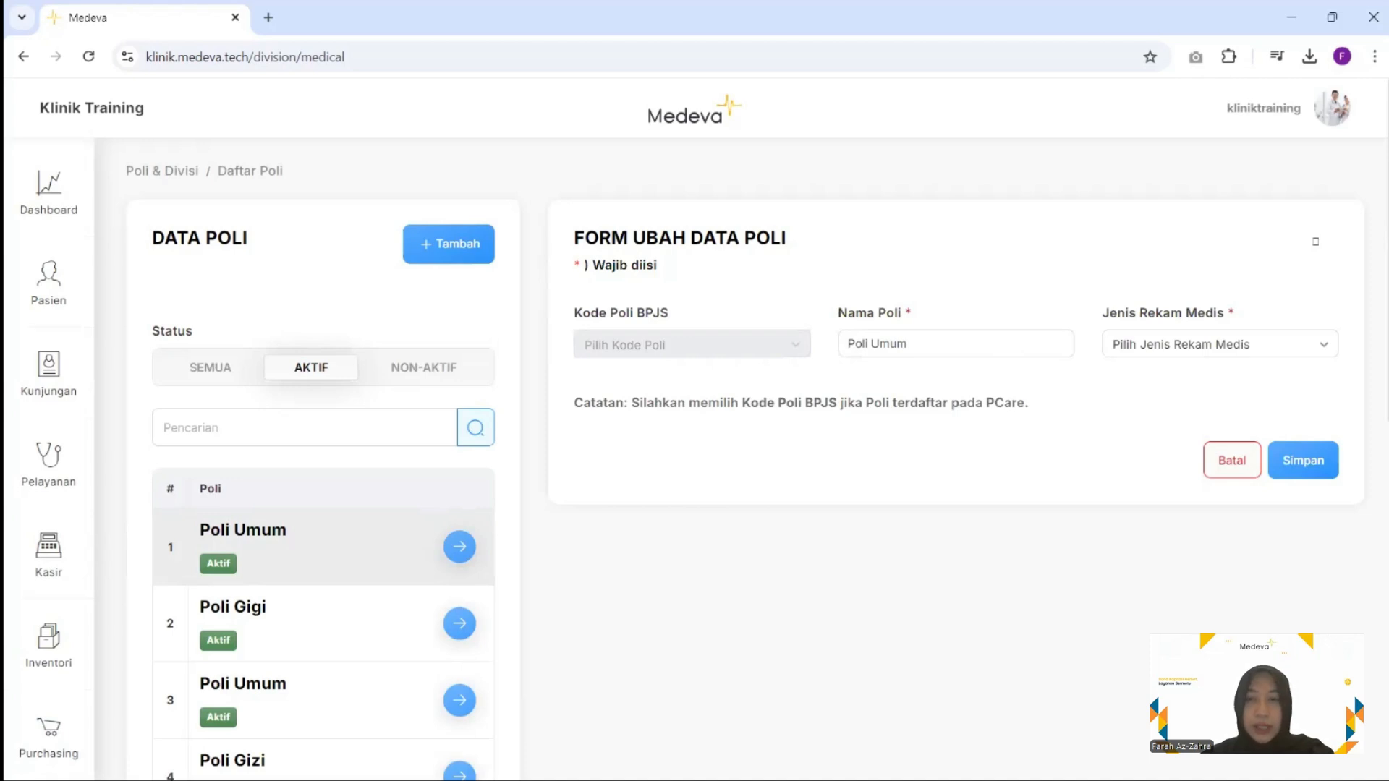
{"action": "left_click", "coordinate": [1113, 344]}
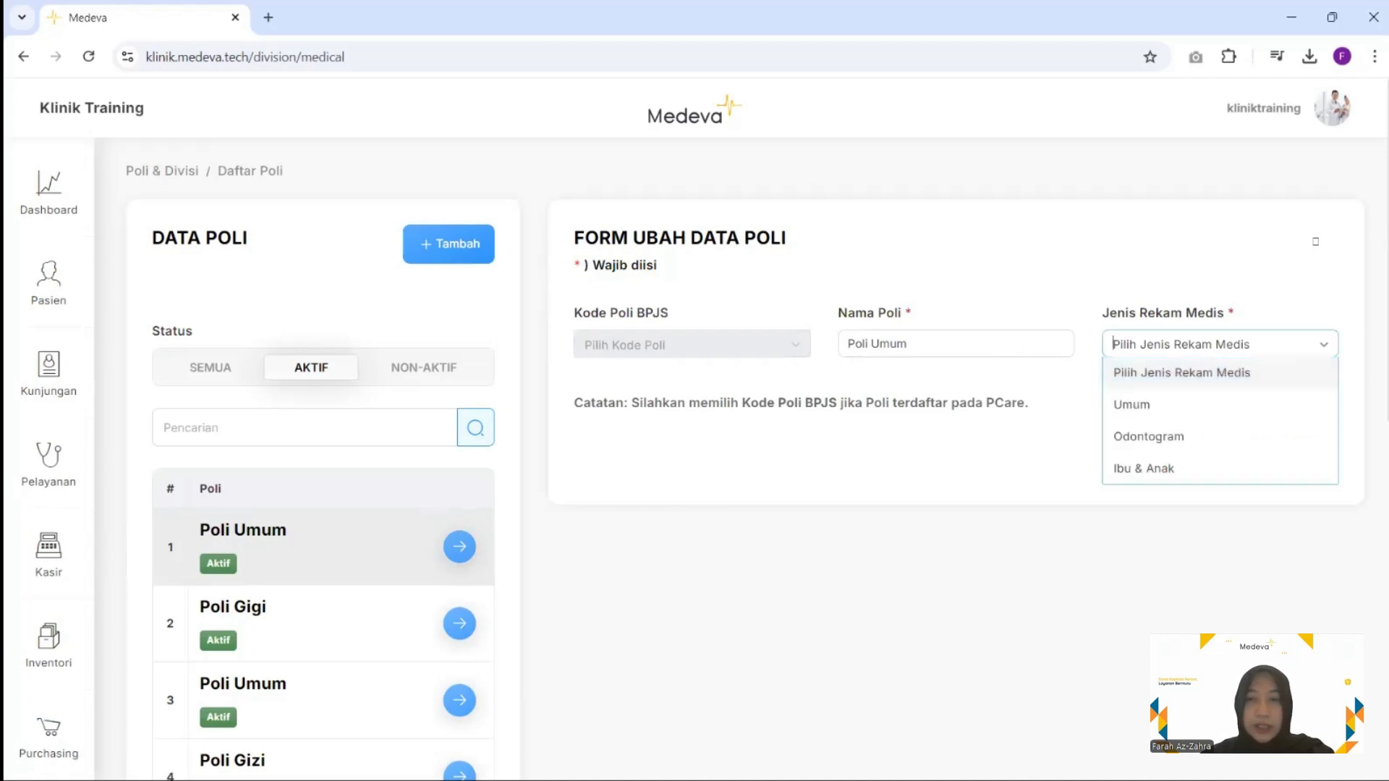
{"action": "left_click", "coordinate": [1131, 405]}
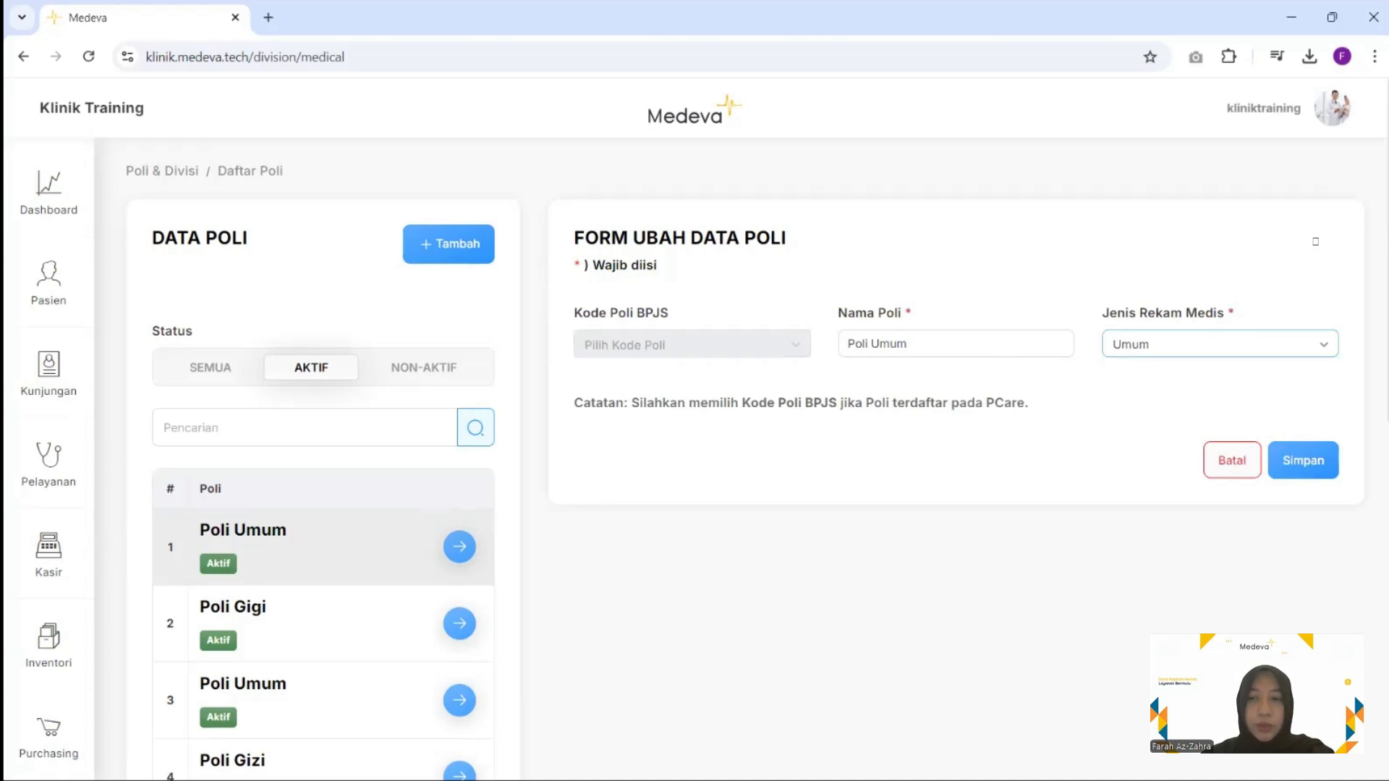
{"action": "left_click", "coordinate": [1302, 461]}
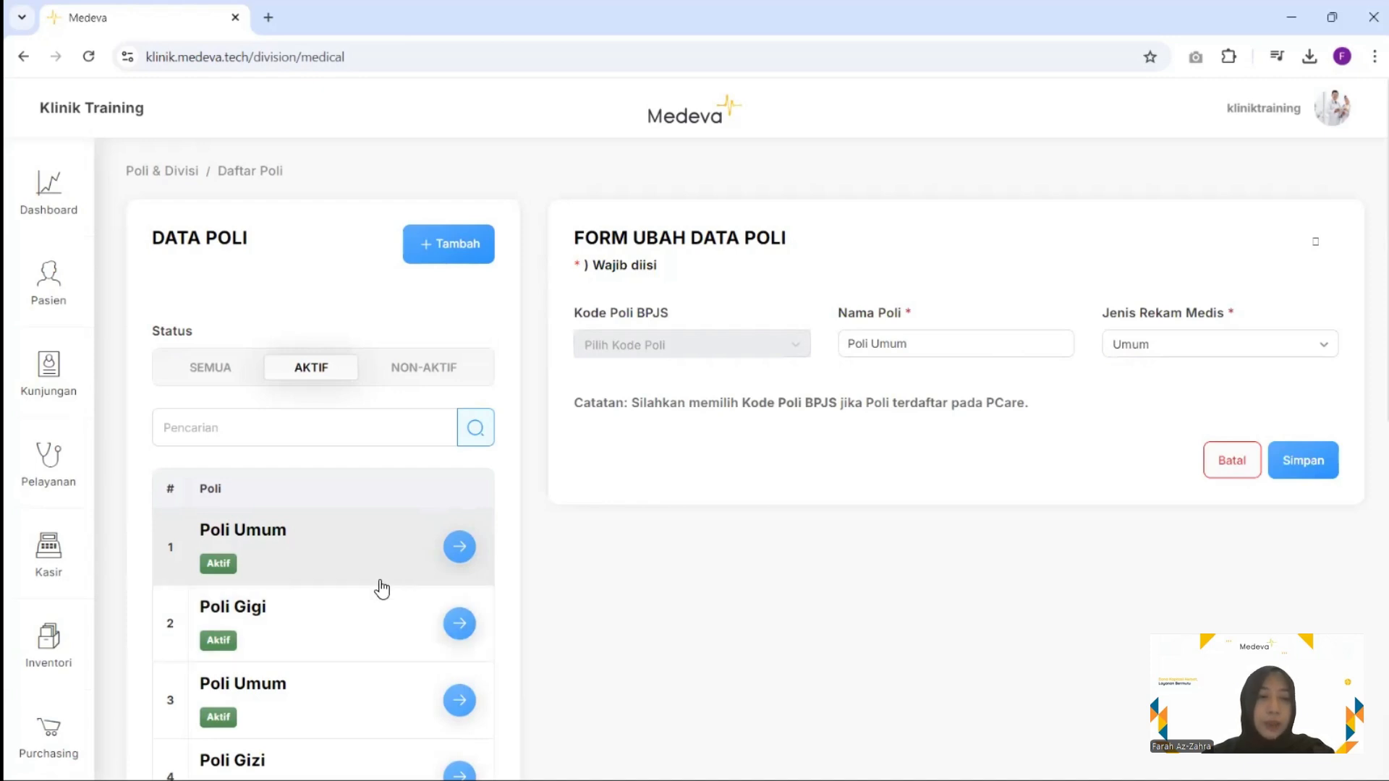
Set Poli Gigi's Jenis Rekam Medis to Odontogram and save
{"action": "left_click", "coordinate": [296, 620]}
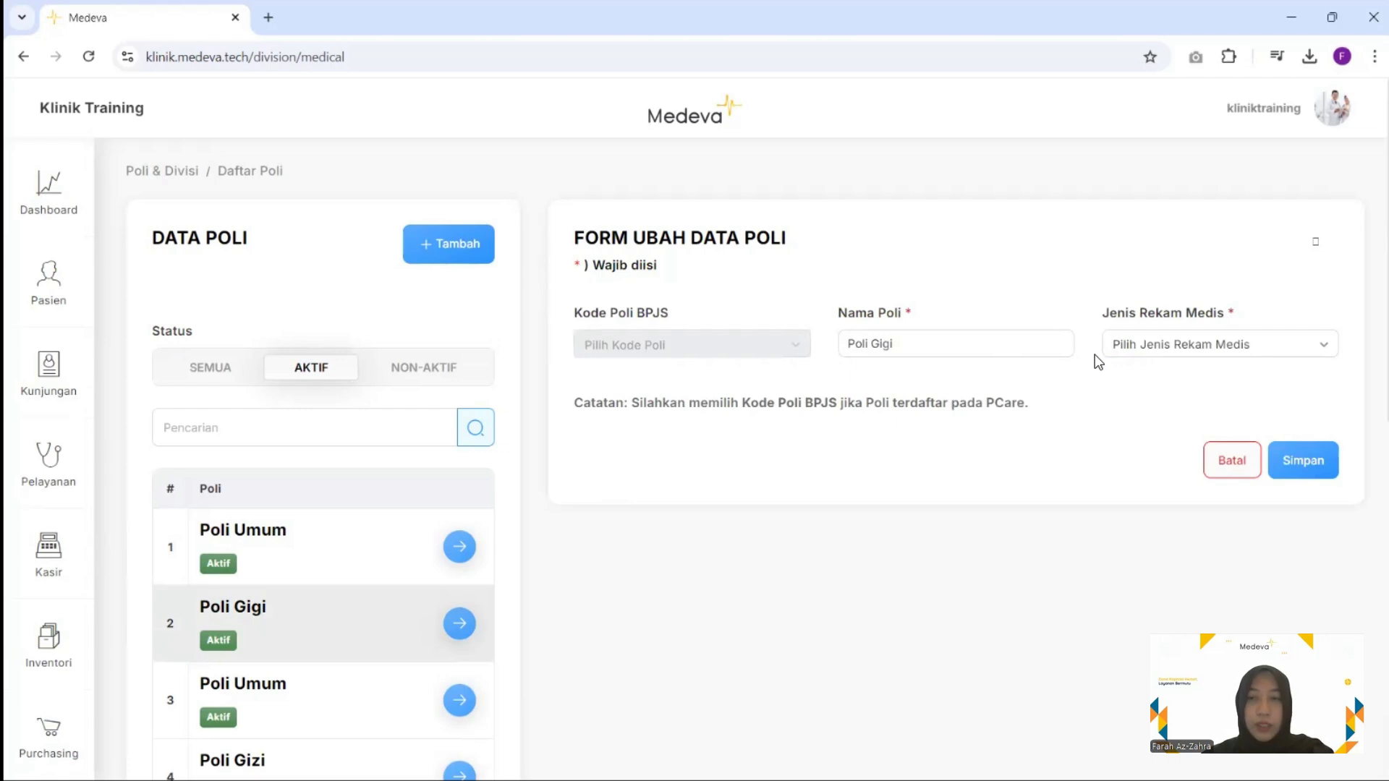
{"action": "left_click", "coordinate": [1113, 344]}
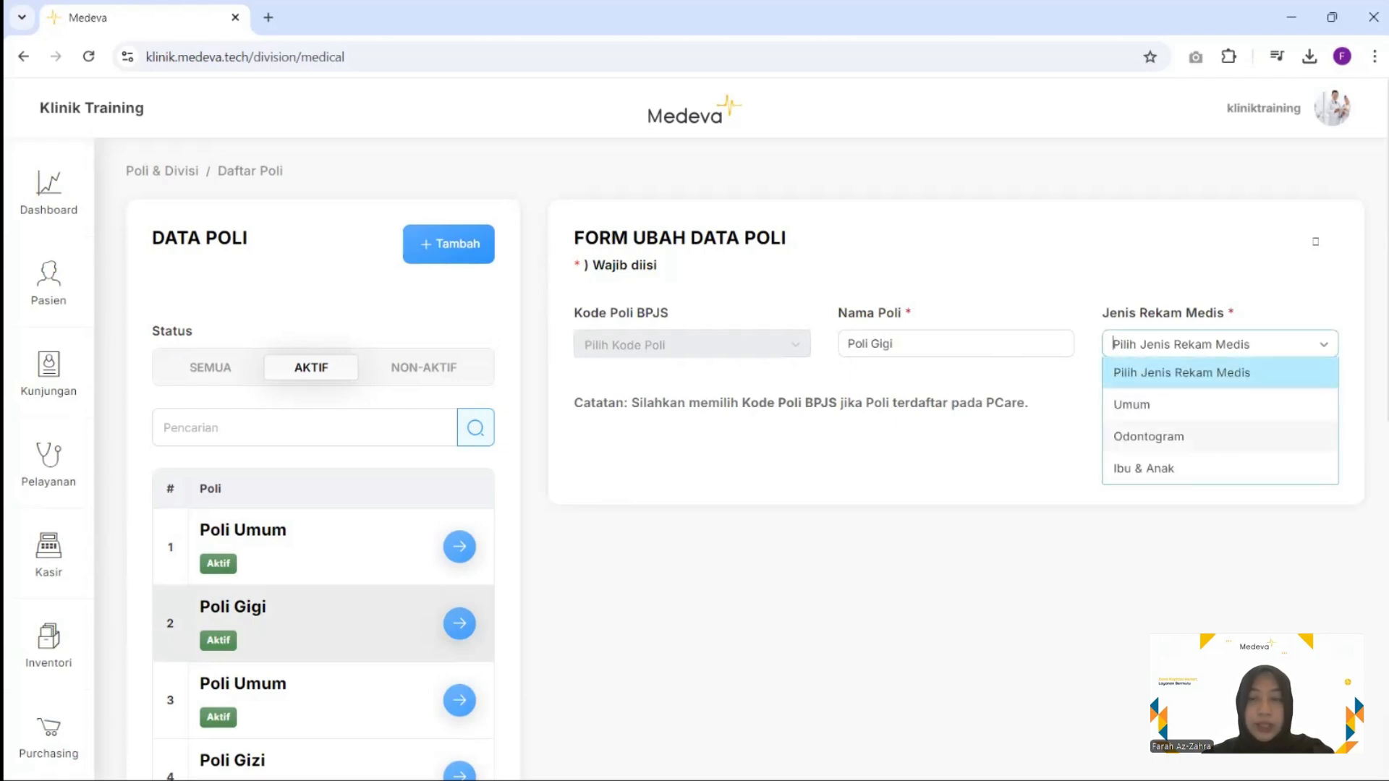
{"action": "left_click", "coordinate": [1148, 437]}
{"action": "left_click", "coordinate": [1302, 460]}
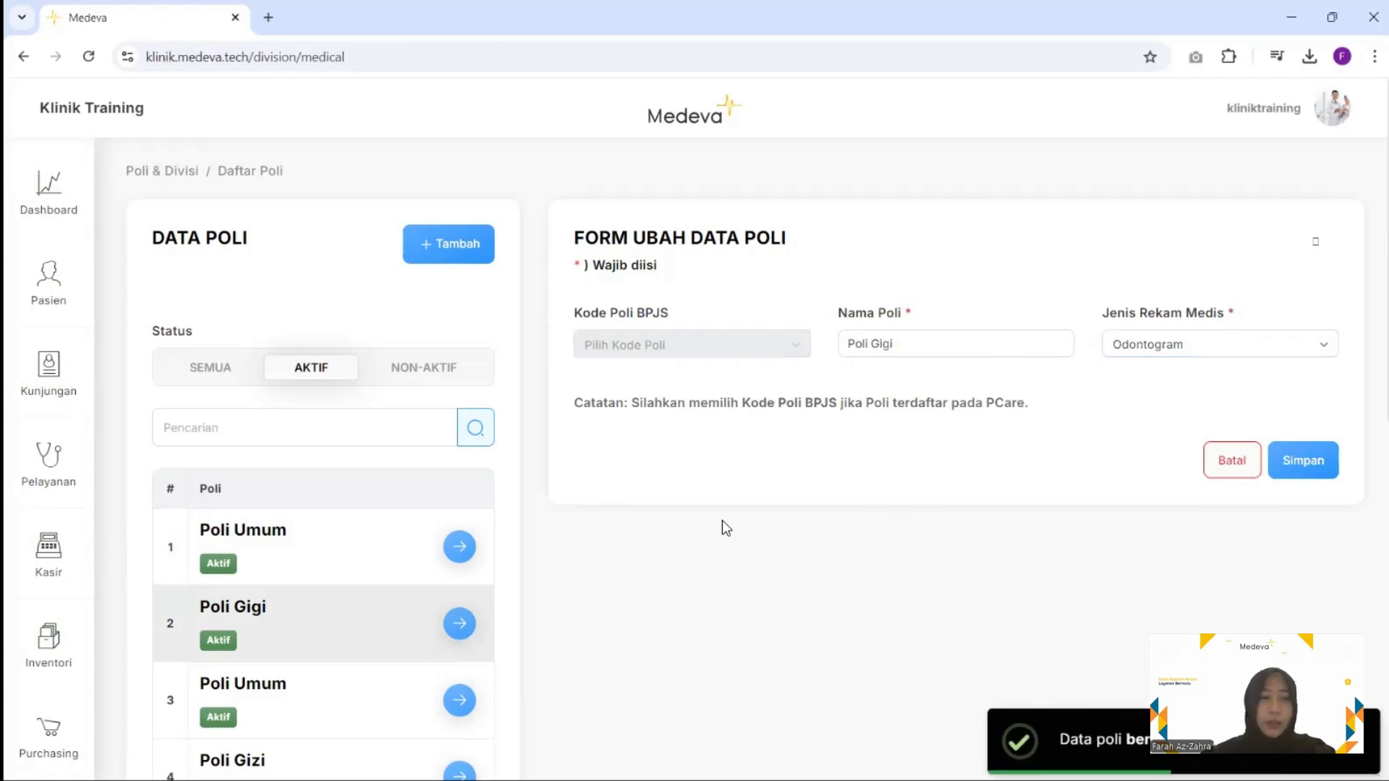
{"action": "scroll", "coordinate": [72, 646], "scroll_direction": "down", "scroll_amount": 3}
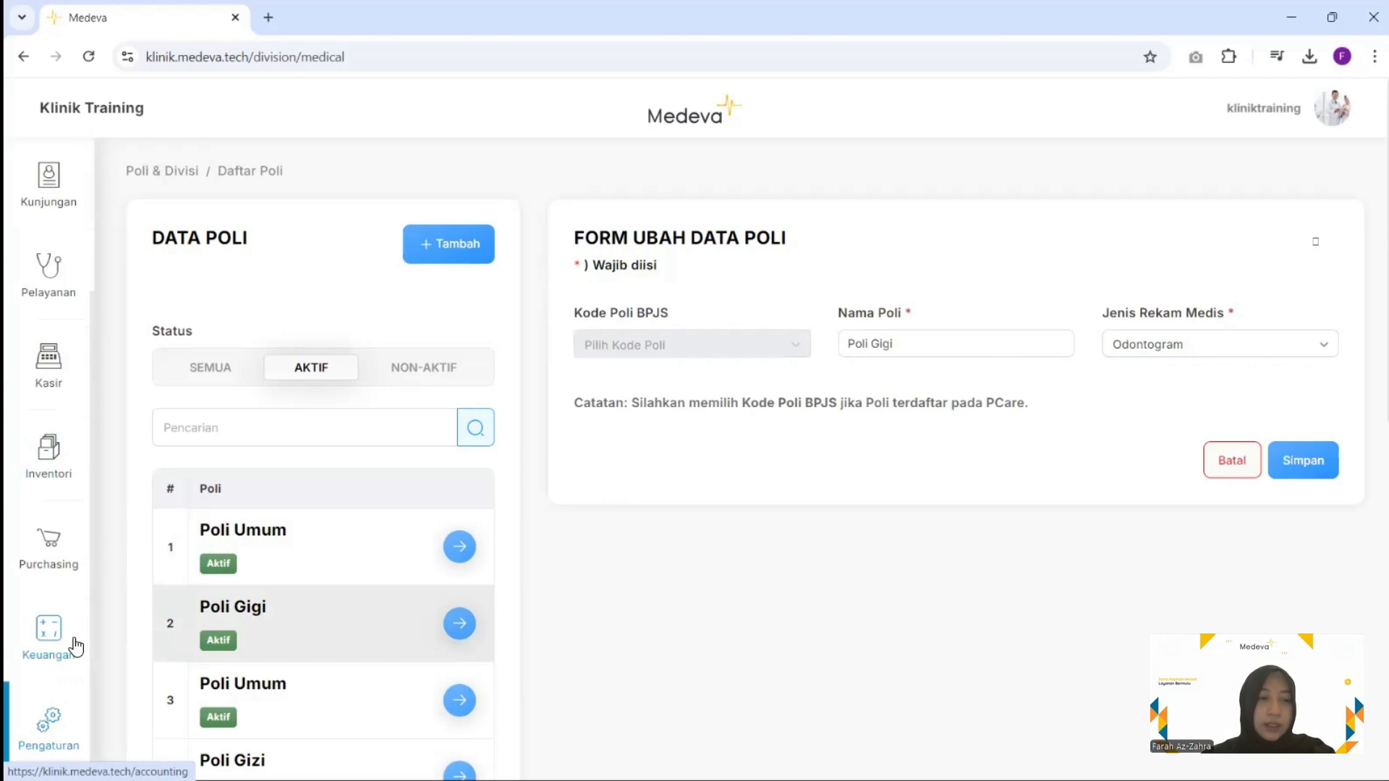
{"action": "left_click", "coordinate": [72, 726]}
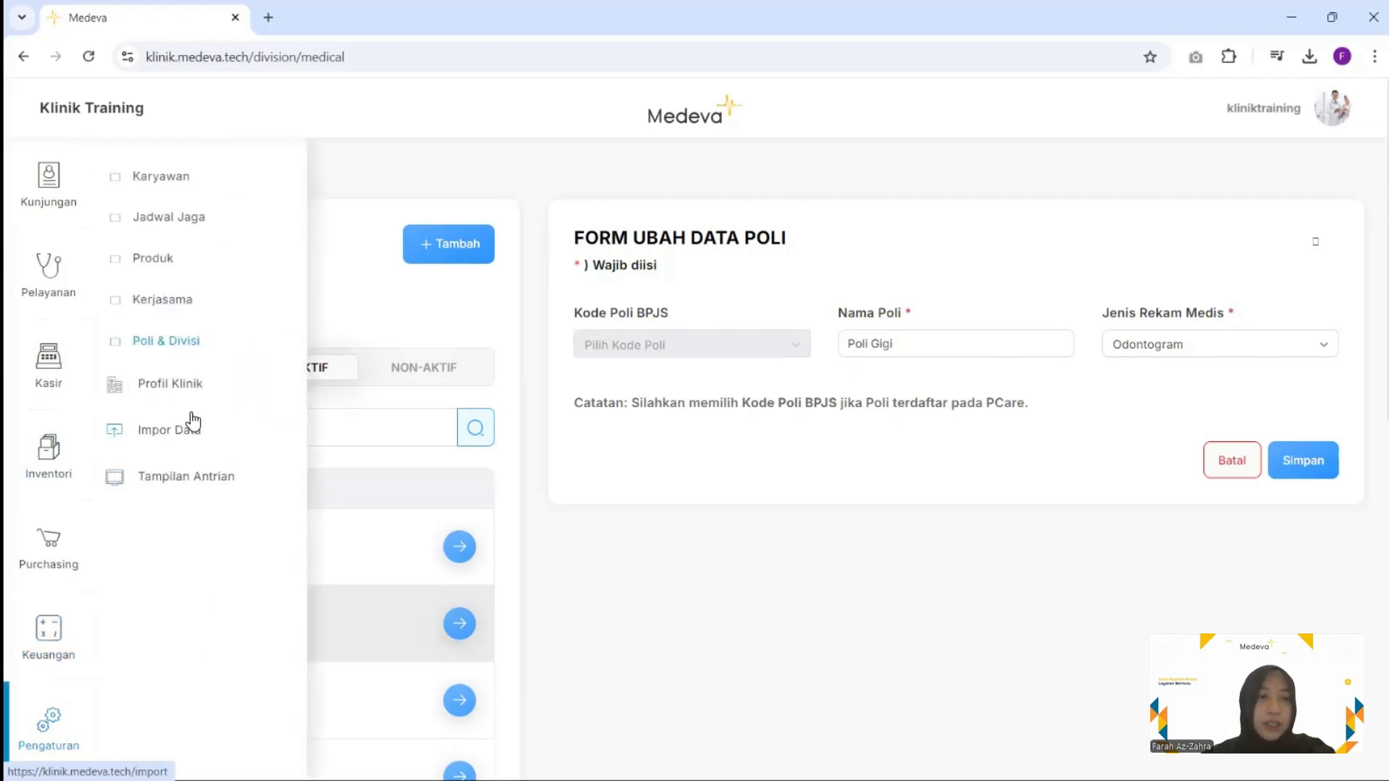
Download the Karyawan template from Import Data and open Karyawan (5).xlsx from recent downloads
{"action": "left_click", "coordinate": [197, 439]}
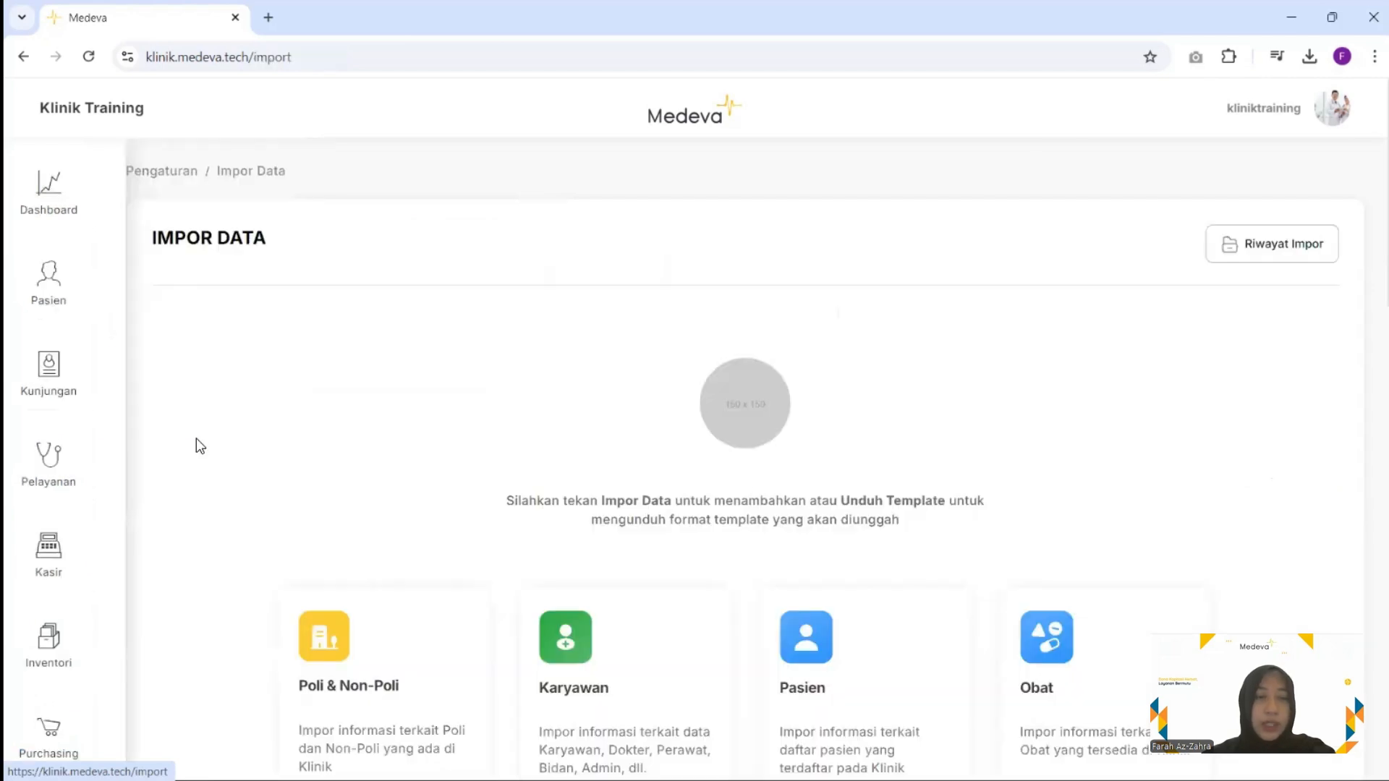
{"action": "scroll", "coordinate": [601, 407], "scroll_direction": "down", "scroll_amount": 3}
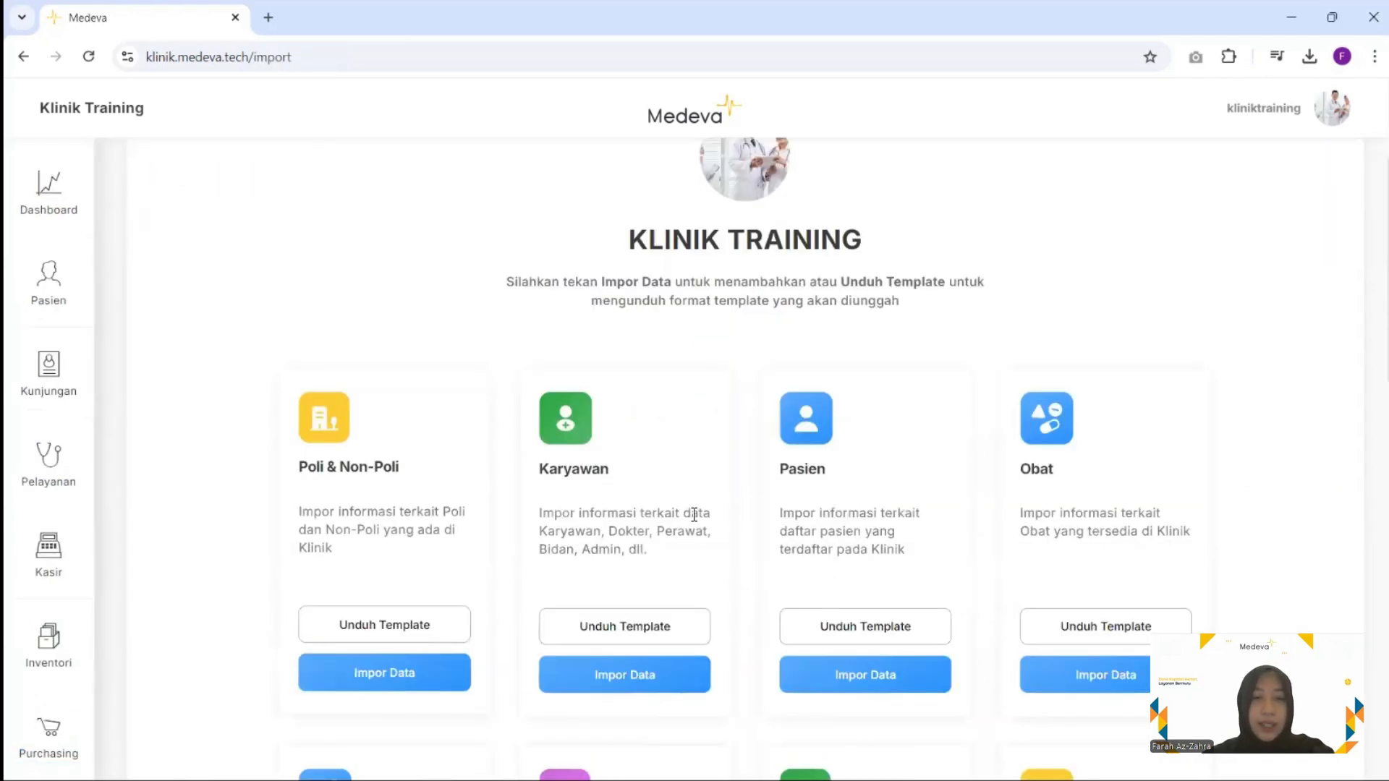
{"action": "scroll", "coordinate": [695, 517], "scroll_direction": "down", "scroll_amount": 1}
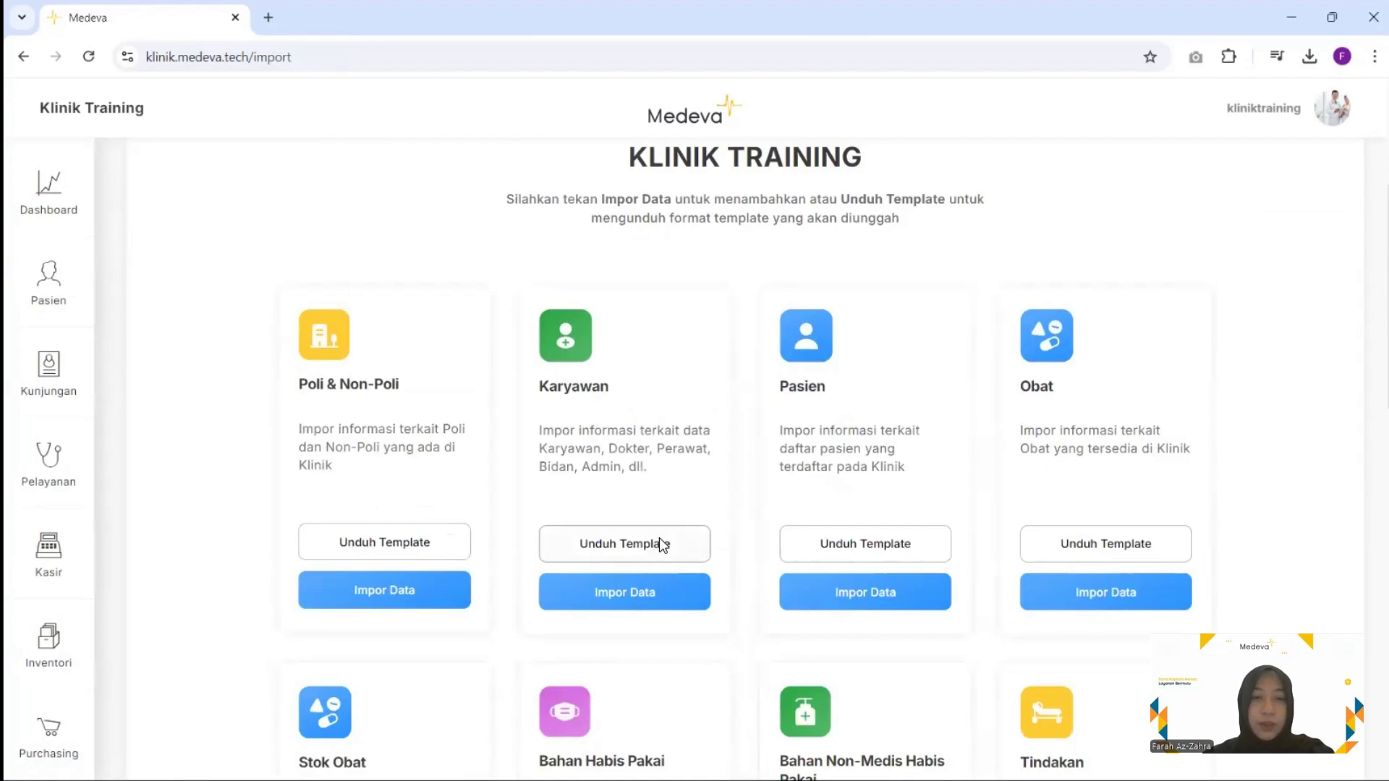
{"action": "left_click", "coordinate": [659, 539]}
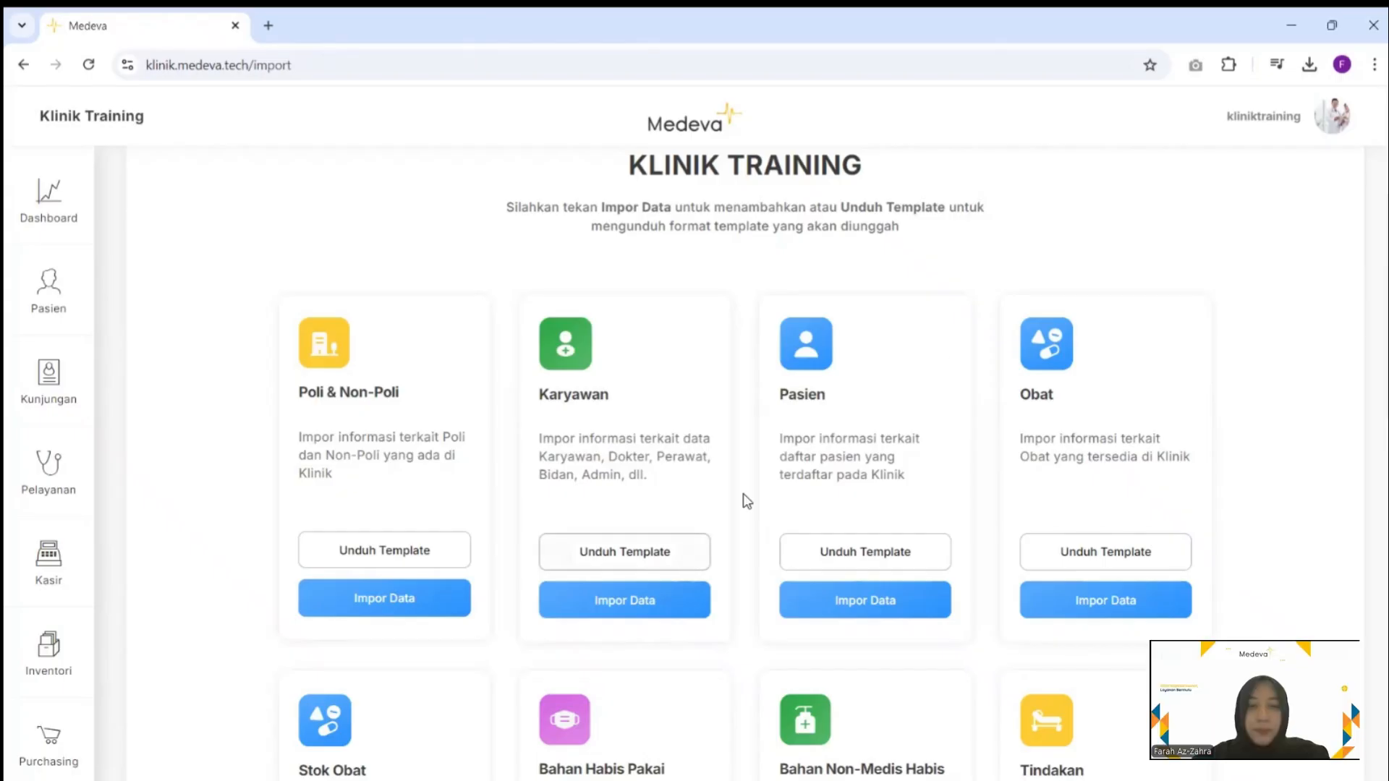
{"action": "left_click", "coordinate": [1309, 64]}
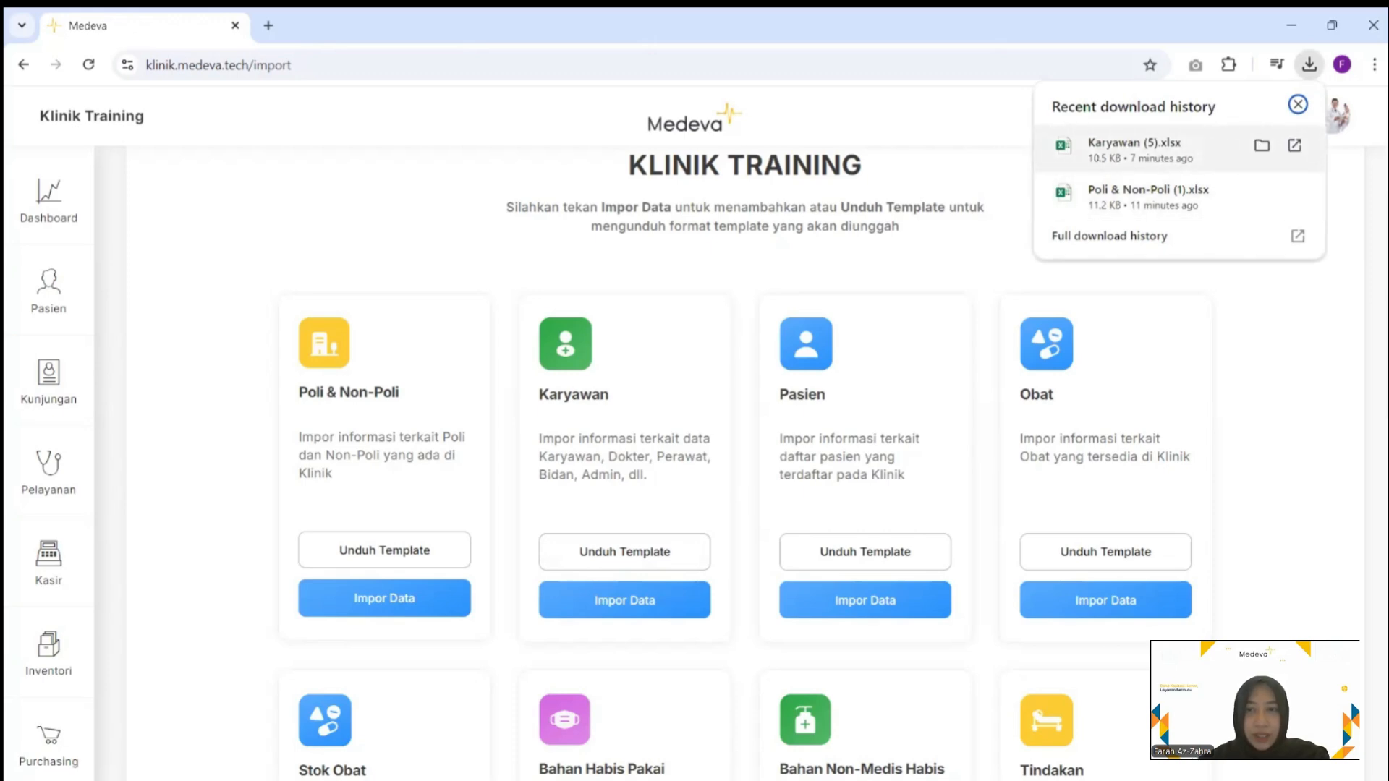
{"action": "left_click", "coordinate": [1081, 152]}
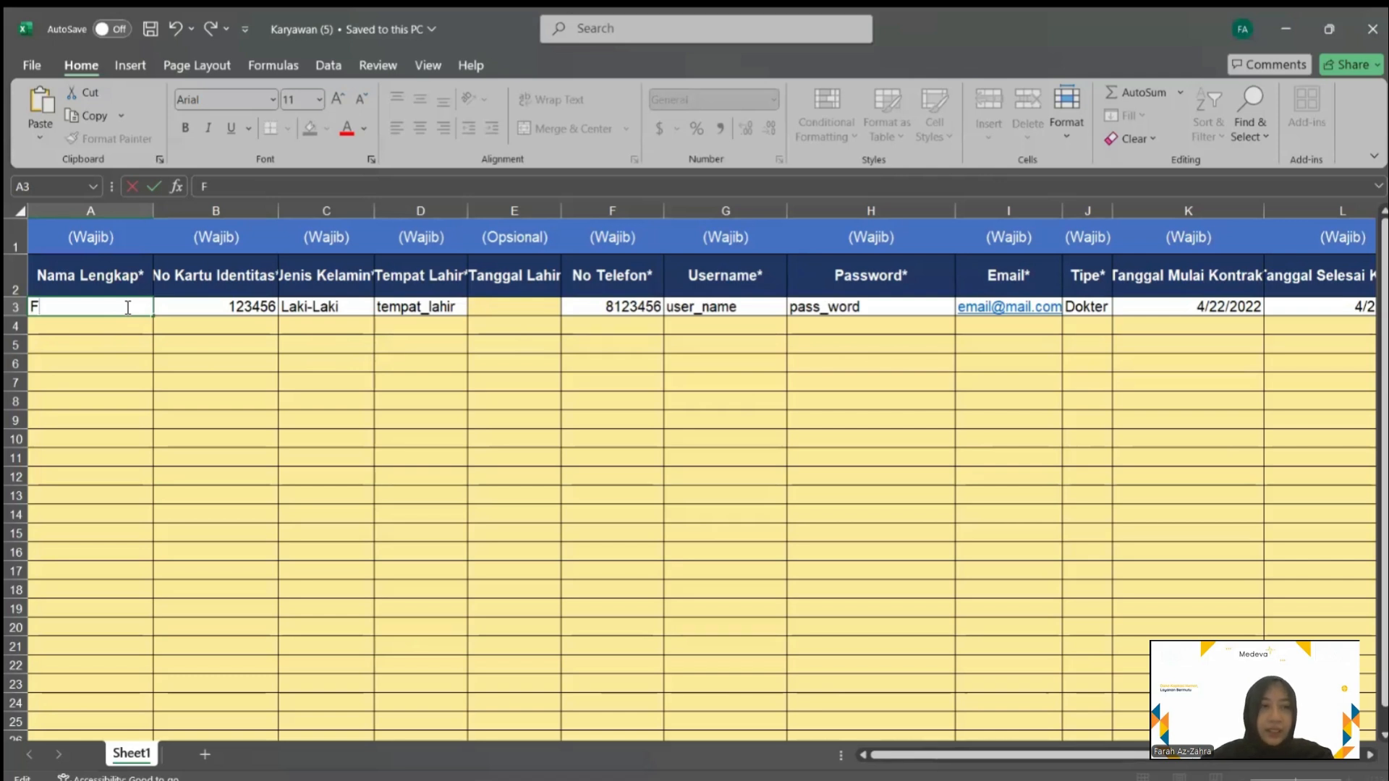
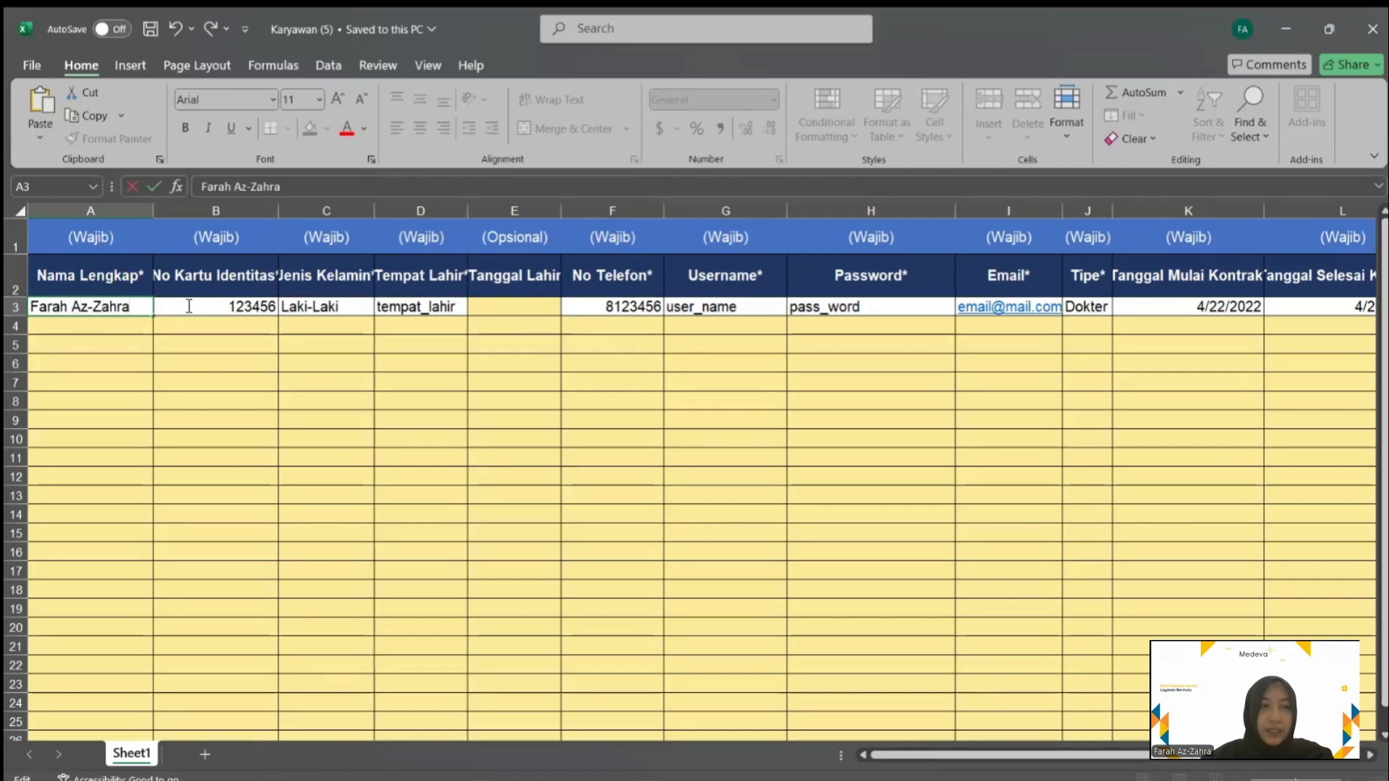
Finish the employee's name, enter their ID number, and set gender Perempuan and birthplace Malang
{"action": "left_click", "coordinate": [189, 306]}
{"action": "double_click", "coordinate": [188, 306]}
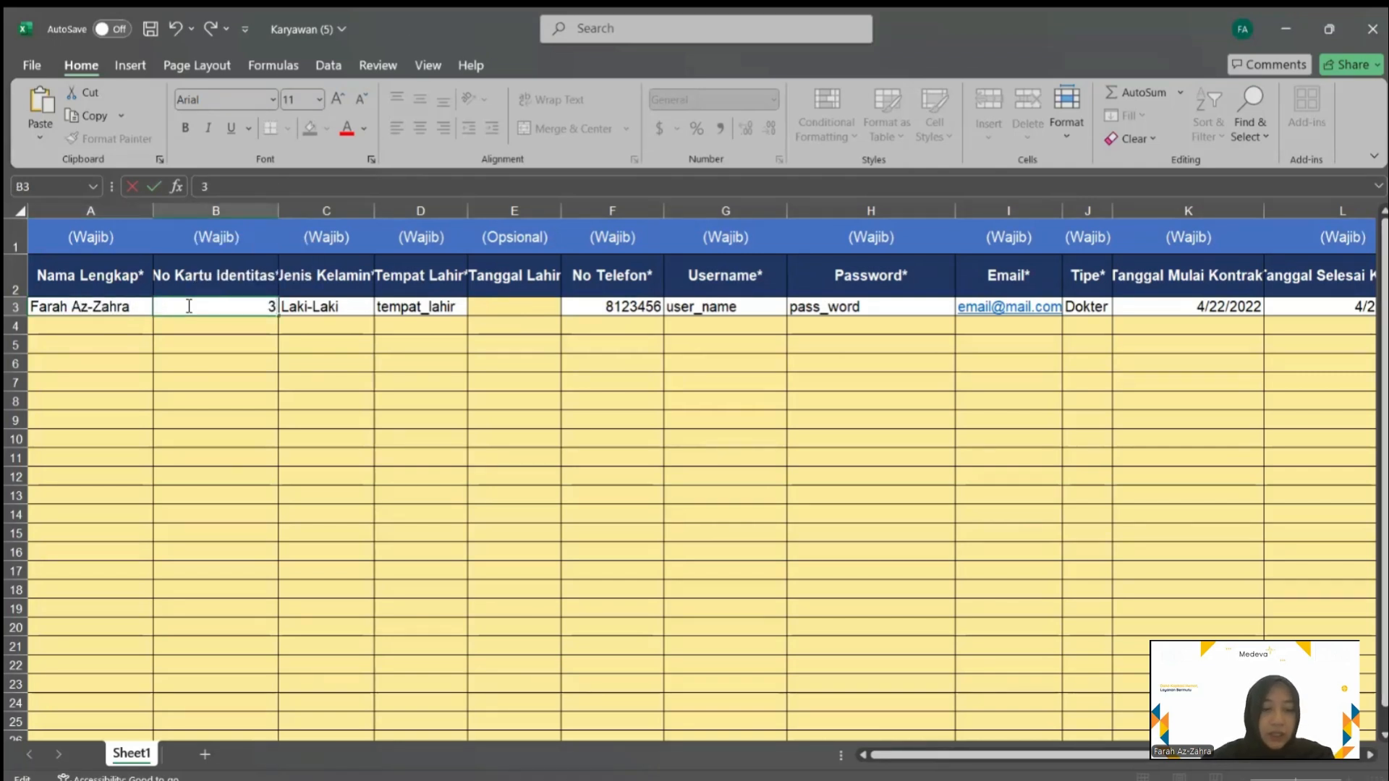
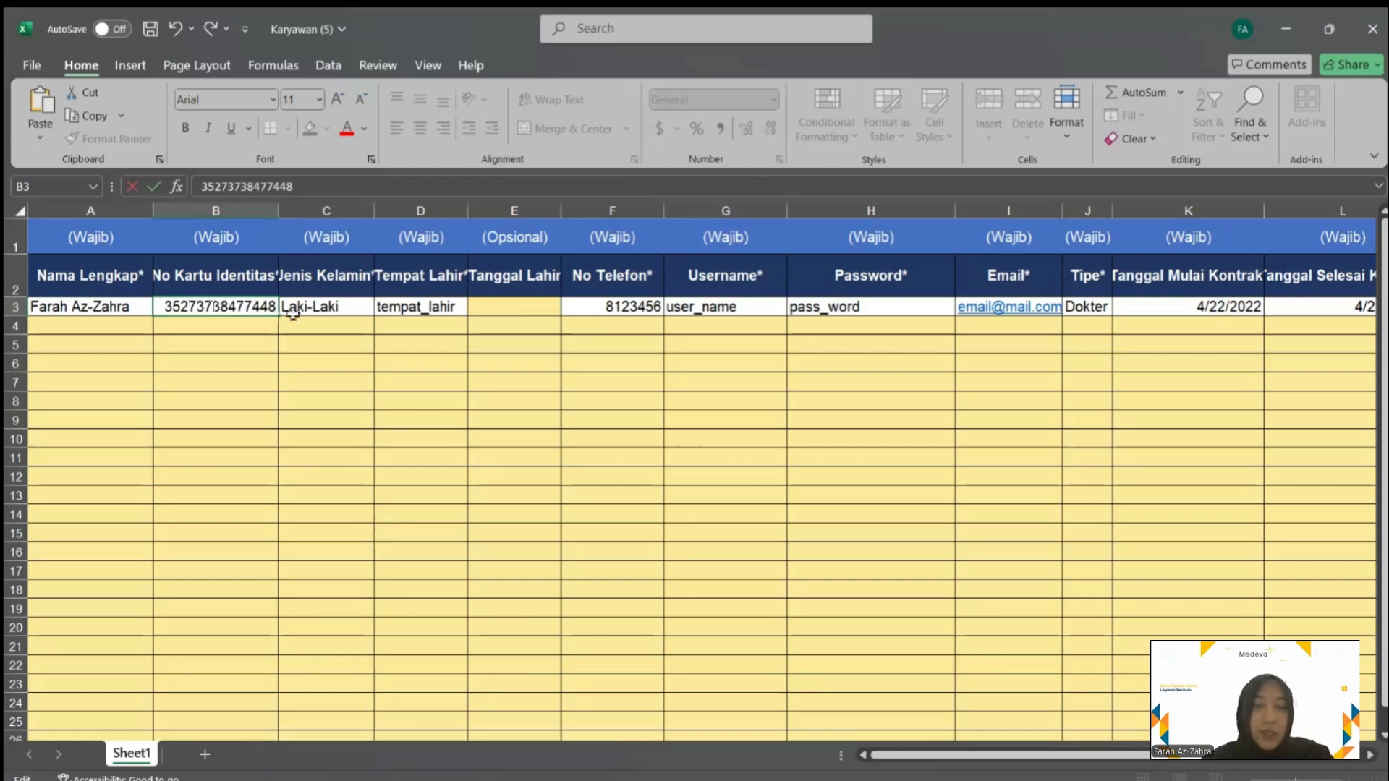
{"action": "left_click", "coordinate": [309, 308]}
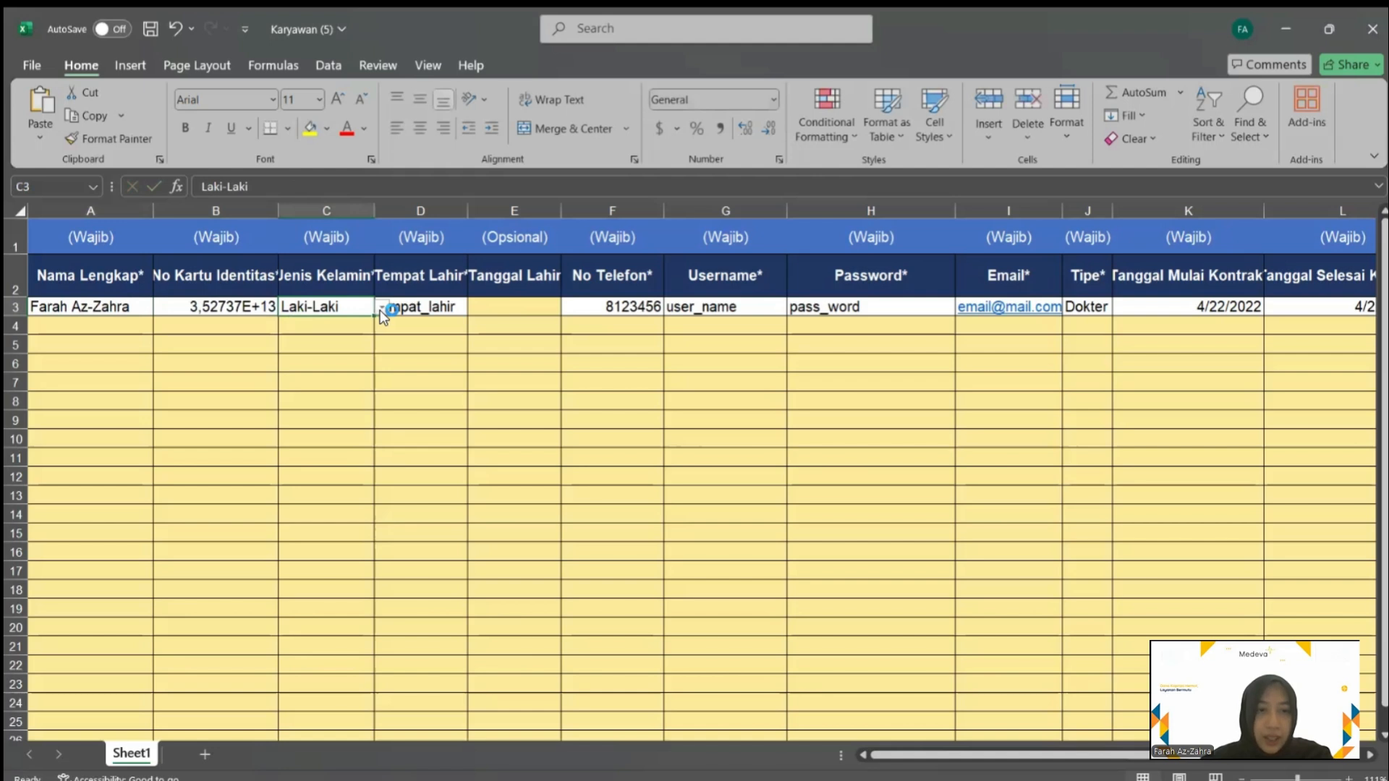
{"action": "left_click", "coordinate": [381, 307]}
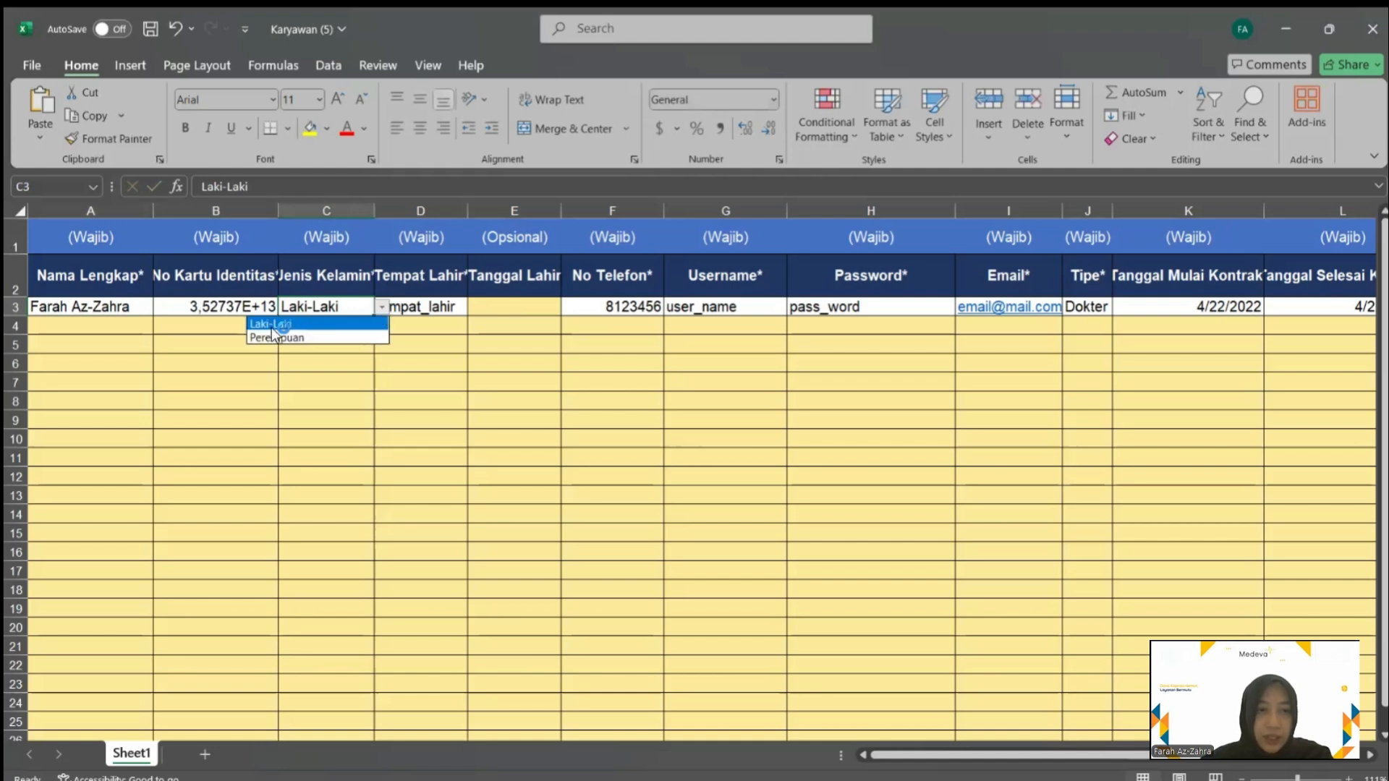
{"action": "left_click", "coordinate": [318, 337]}
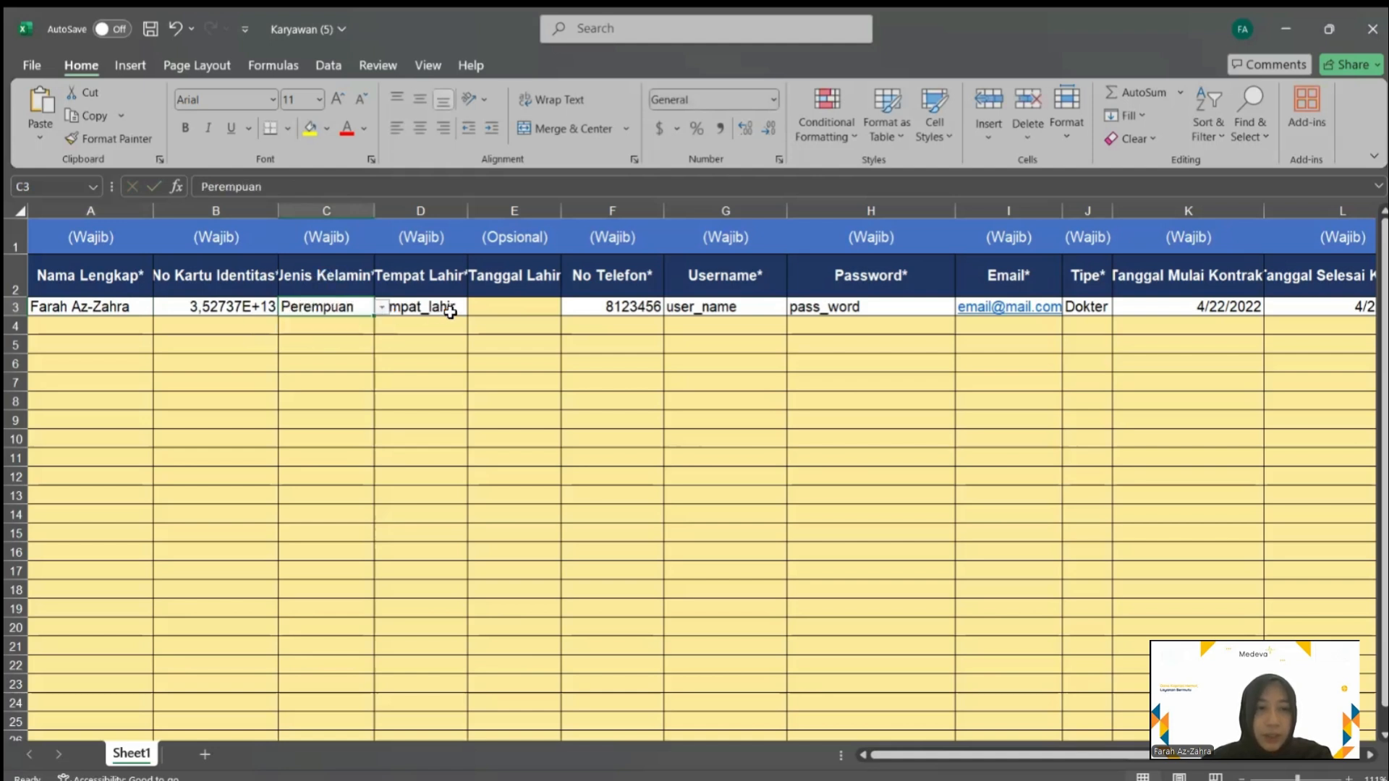
{"action": "left_click", "coordinate": [449, 306]}
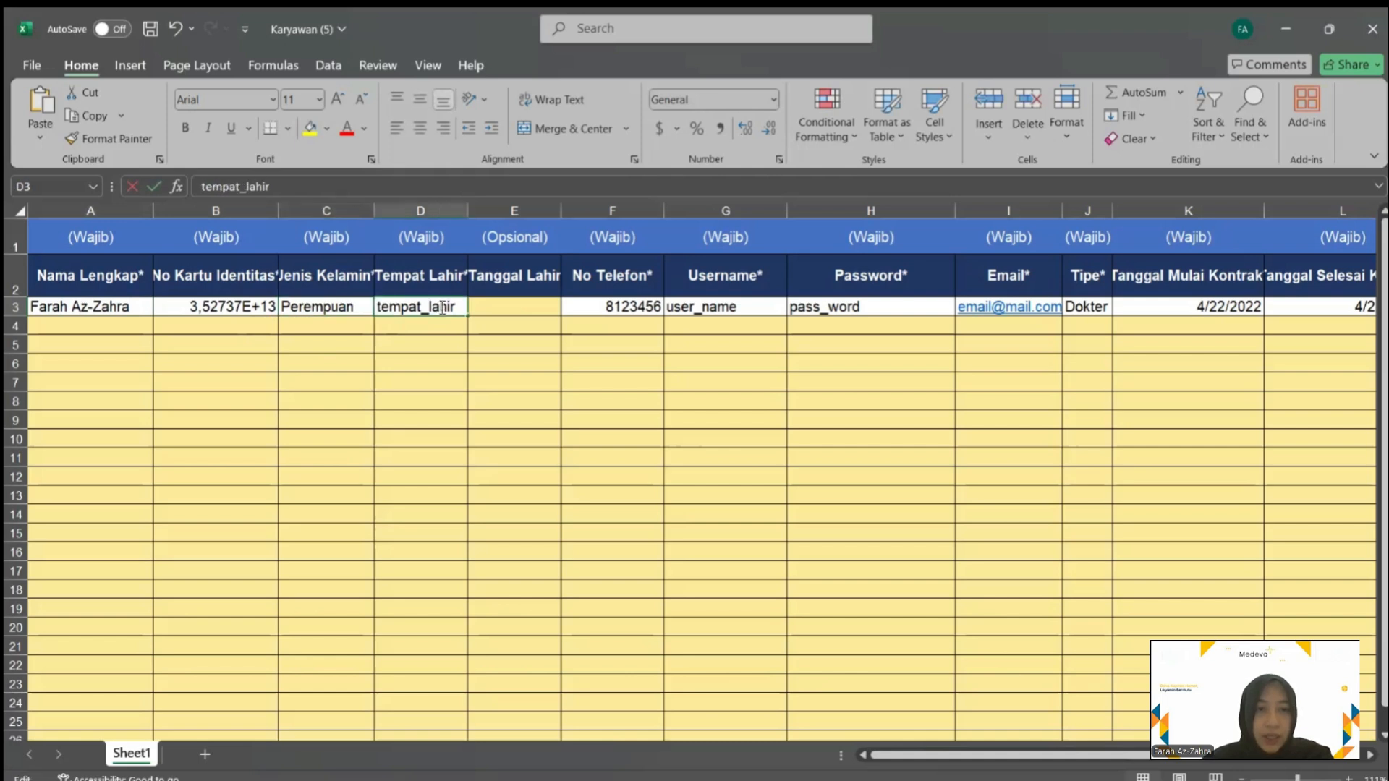
{"action": "double_click", "coordinate": [443, 308]}
{"action": "triple_click", "coordinate": [390, 307]}
{"action": "type", "text": "Malang"}
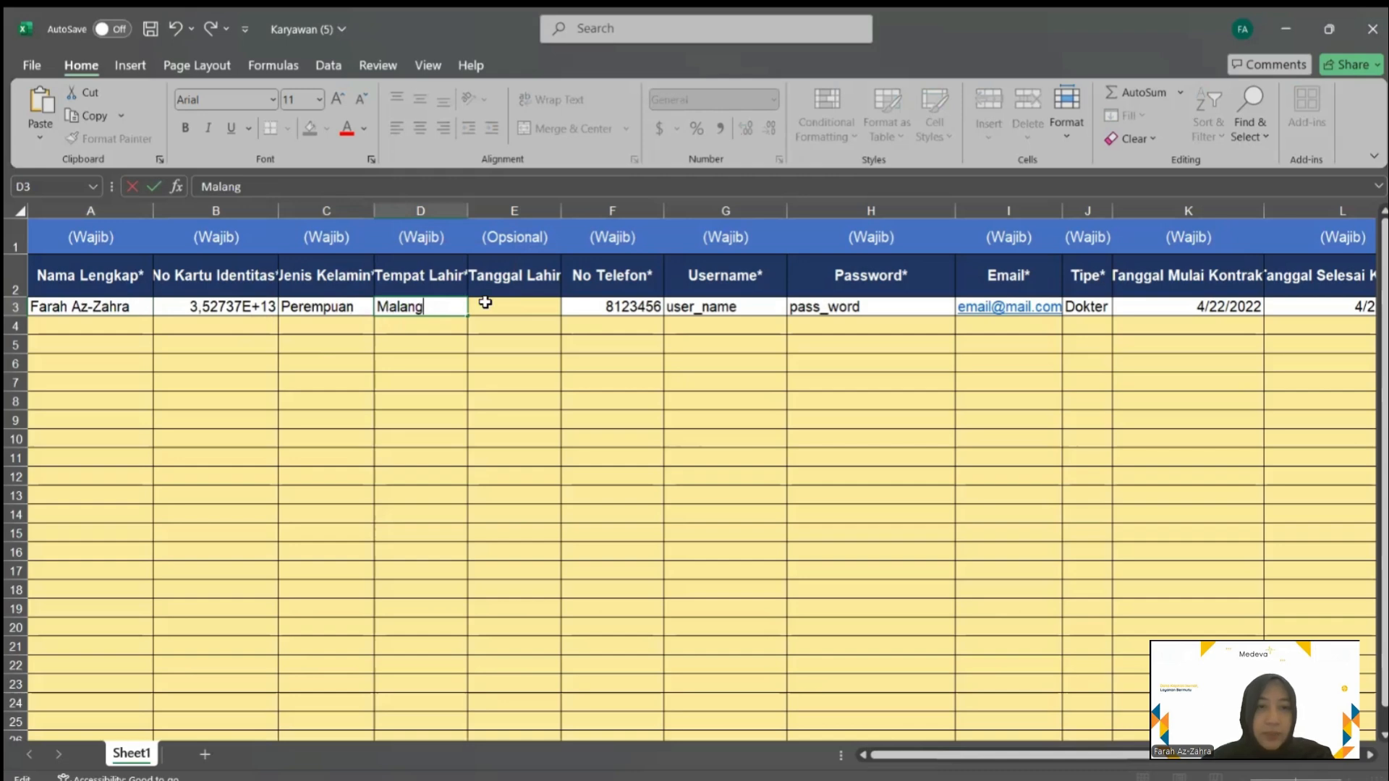
{"action": "left_click", "coordinate": [539, 307]}
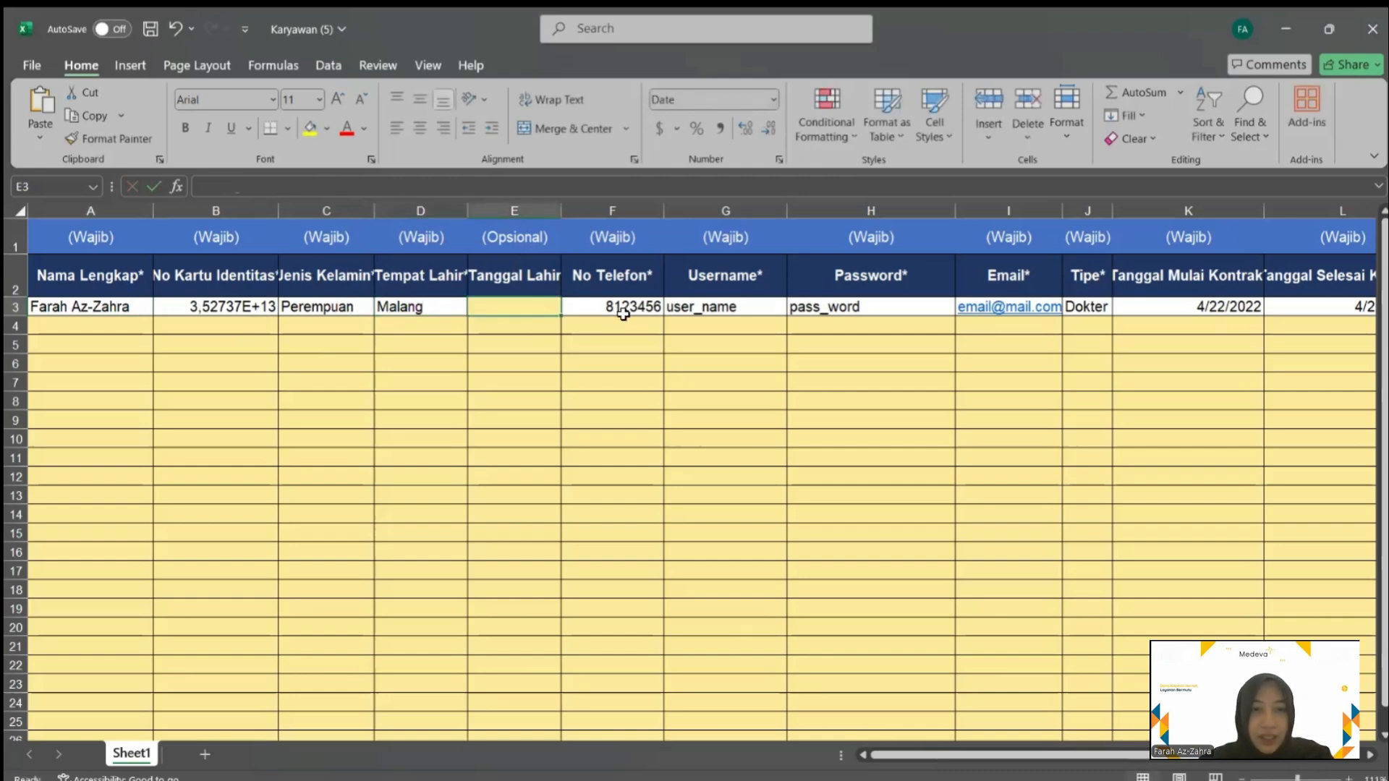
Enter the employee's phone number and a username for their account
{"action": "left_click", "coordinate": [623, 313]}
{"action": "scroll", "coordinate": [623, 313], "scroll_direction": "right", "scroll_amount": 2}
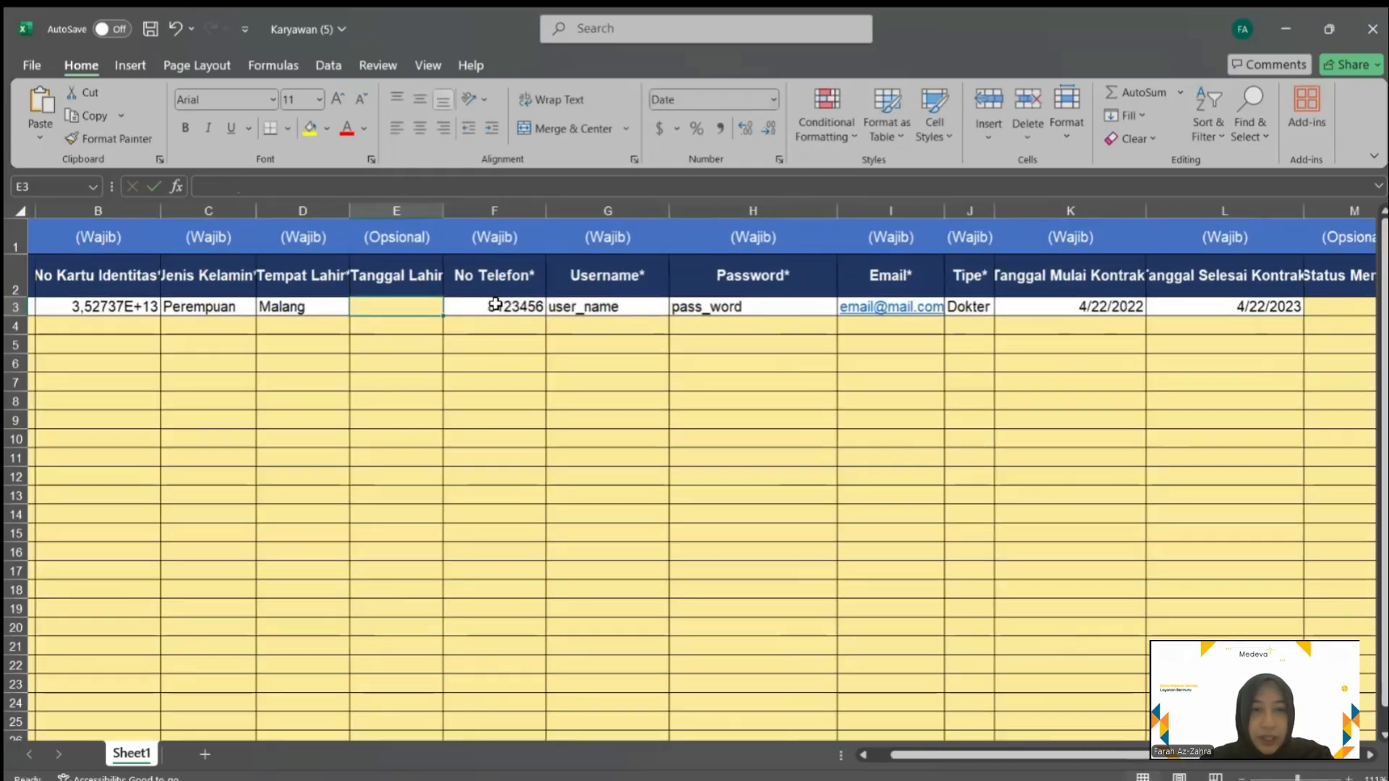
{"action": "double_click", "coordinate": [496, 304]}
{"action": "double_click", "coordinate": [496, 304]}
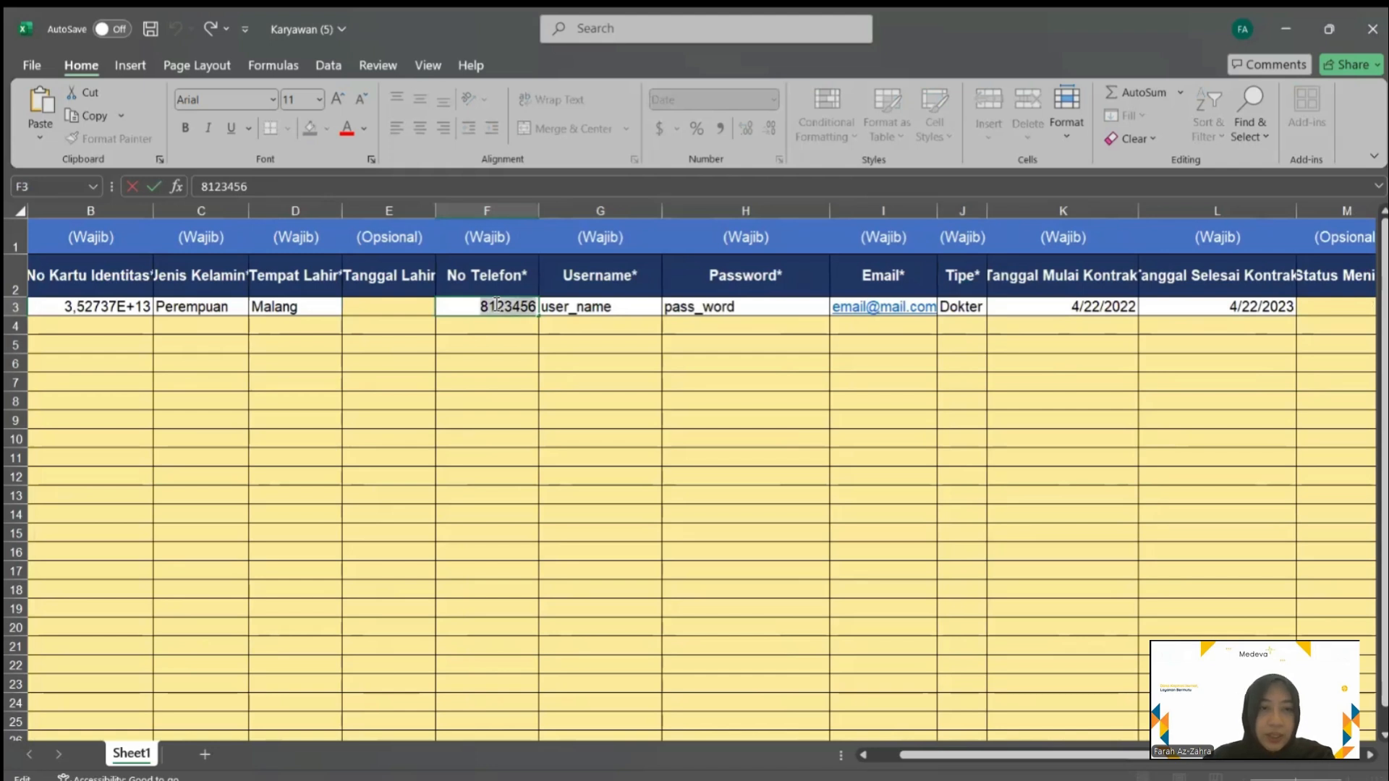
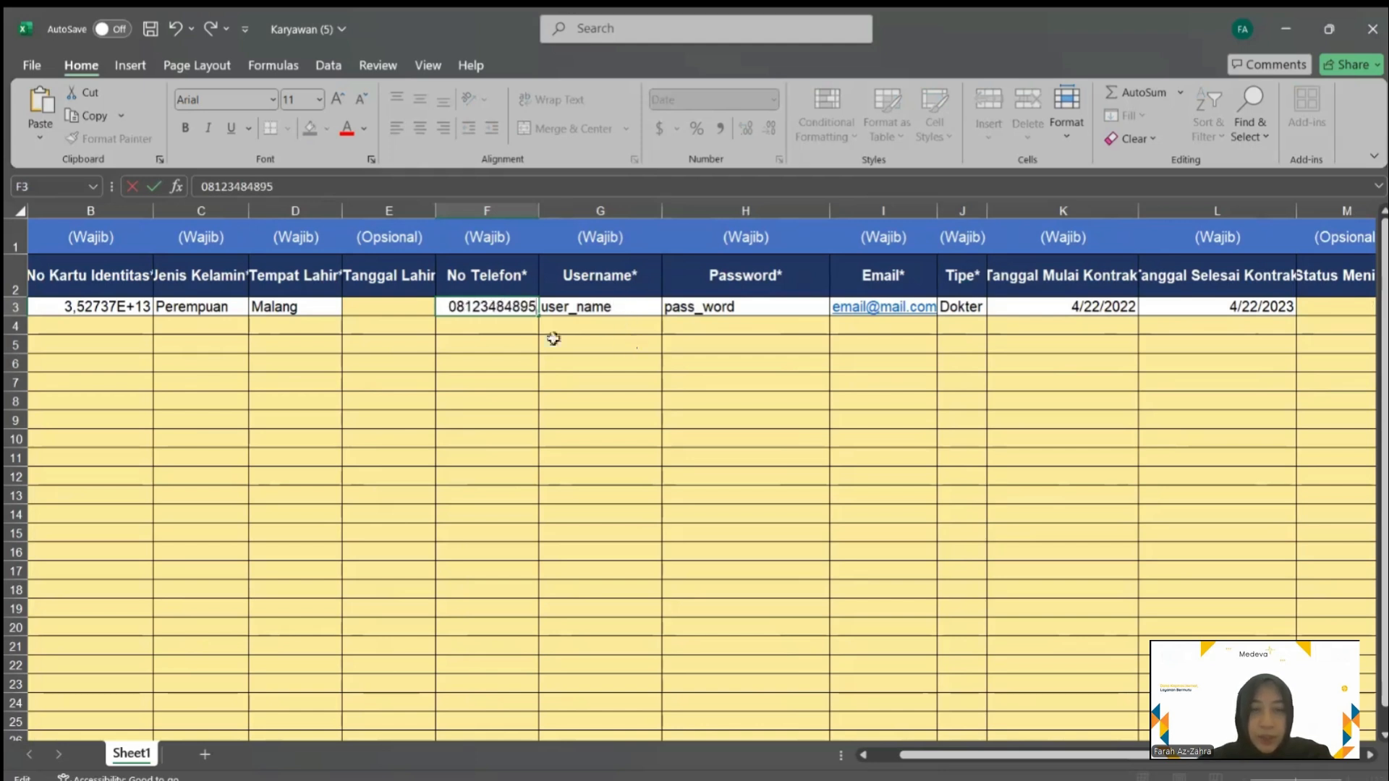
{"action": "key", "text": "Tab"}
{"action": "scroll", "coordinate": [463, 322], "scroll_direction": "right", "scroll_amount": 1}
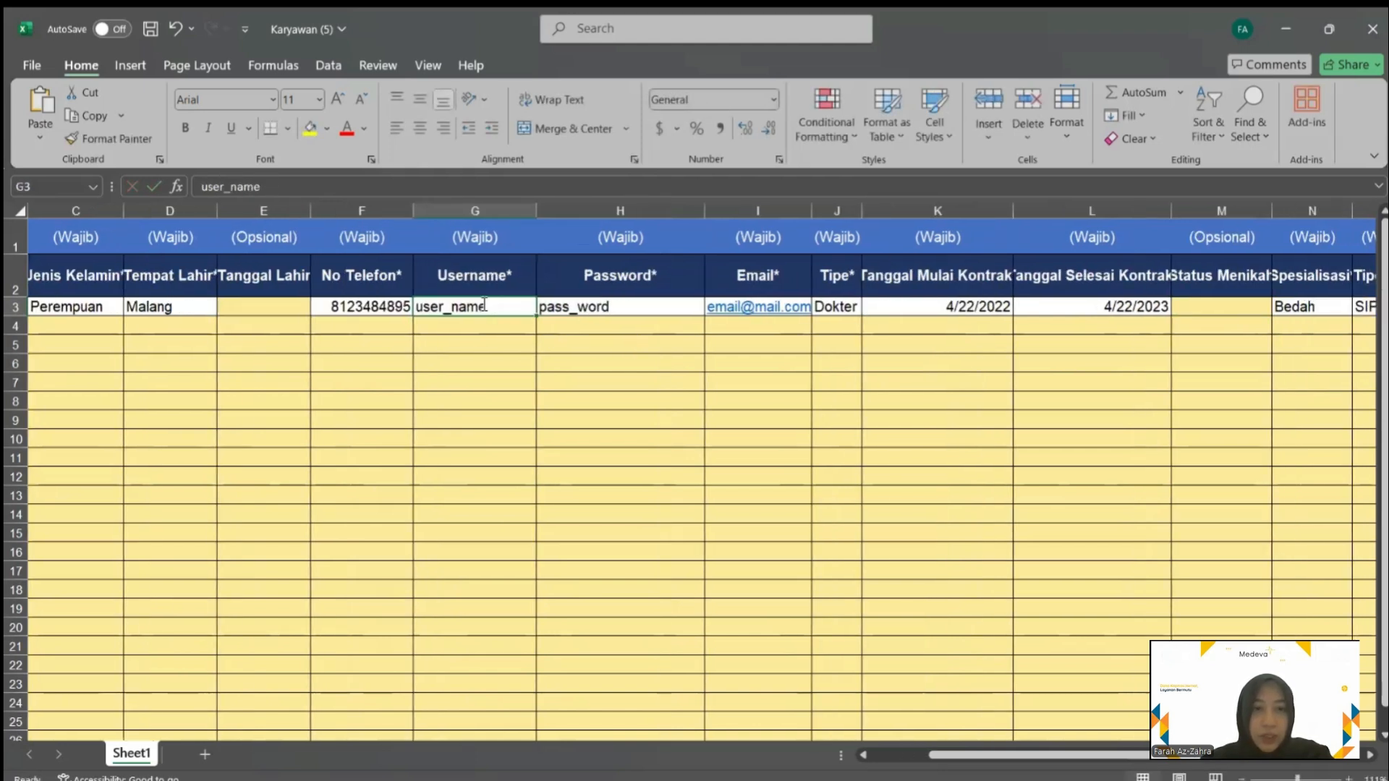
{"action": "double_click", "coordinate": [467, 306]}
{"action": "double_click", "coordinate": [467, 306]}
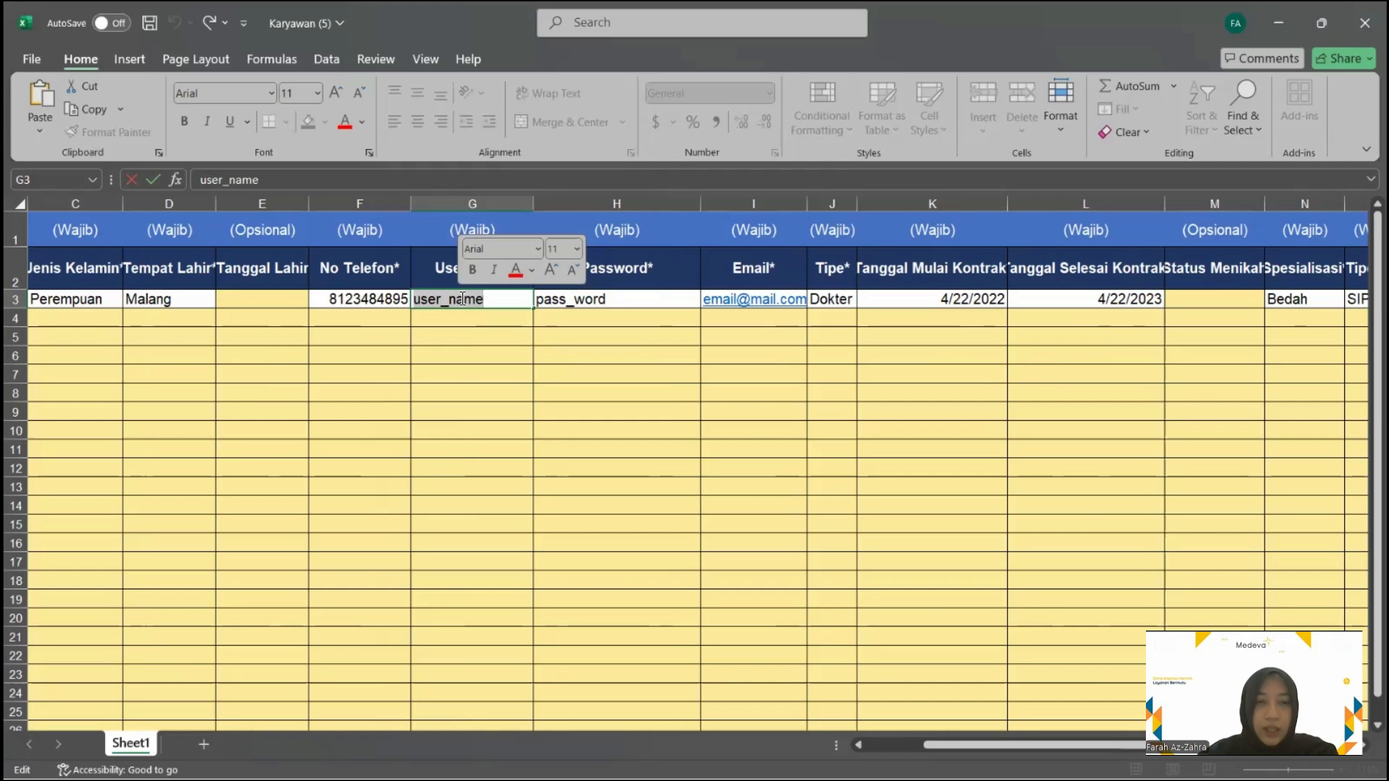
{"action": "type", "text": "dokter_1"}
Set the account password and change the e-mail address to a gmail domain
{"action": "double_click", "coordinate": [606, 301]}
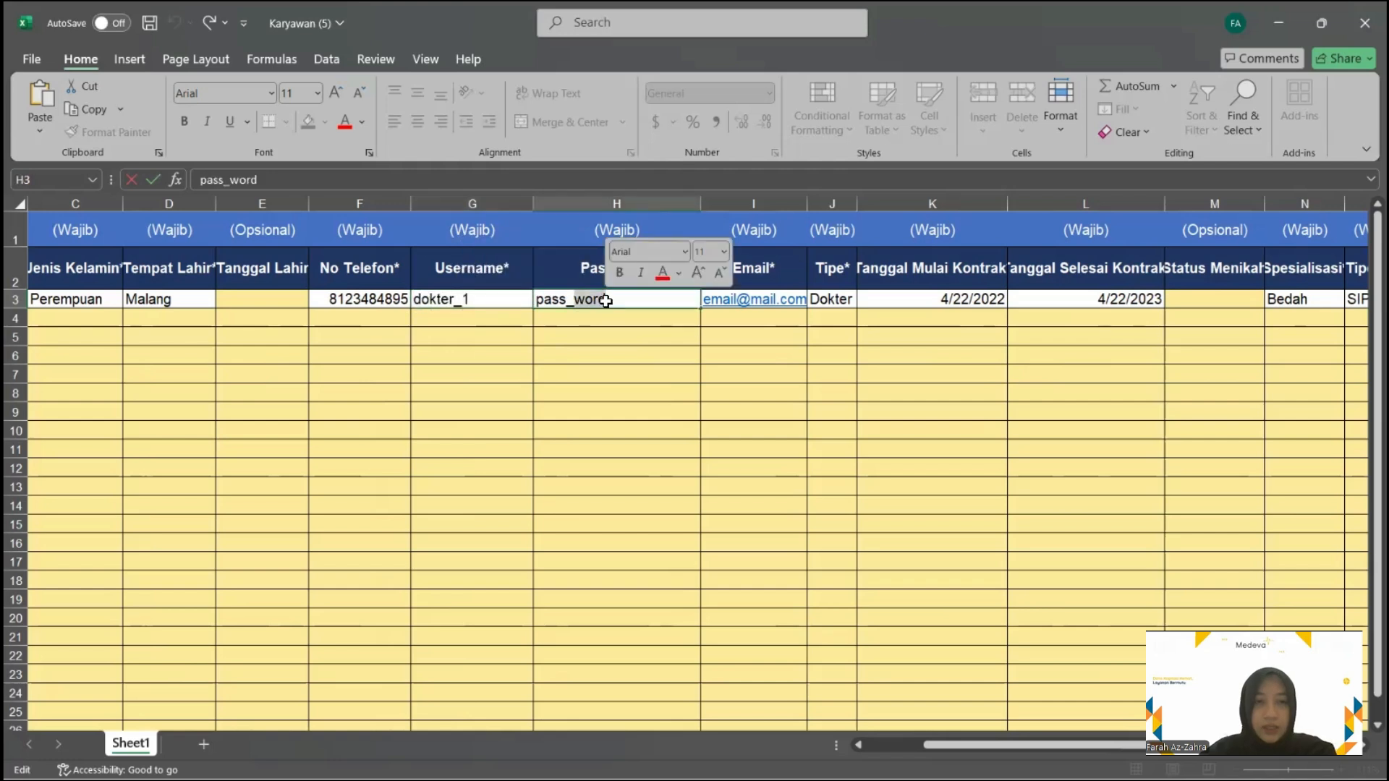
{"action": "type", "text": "12345"}
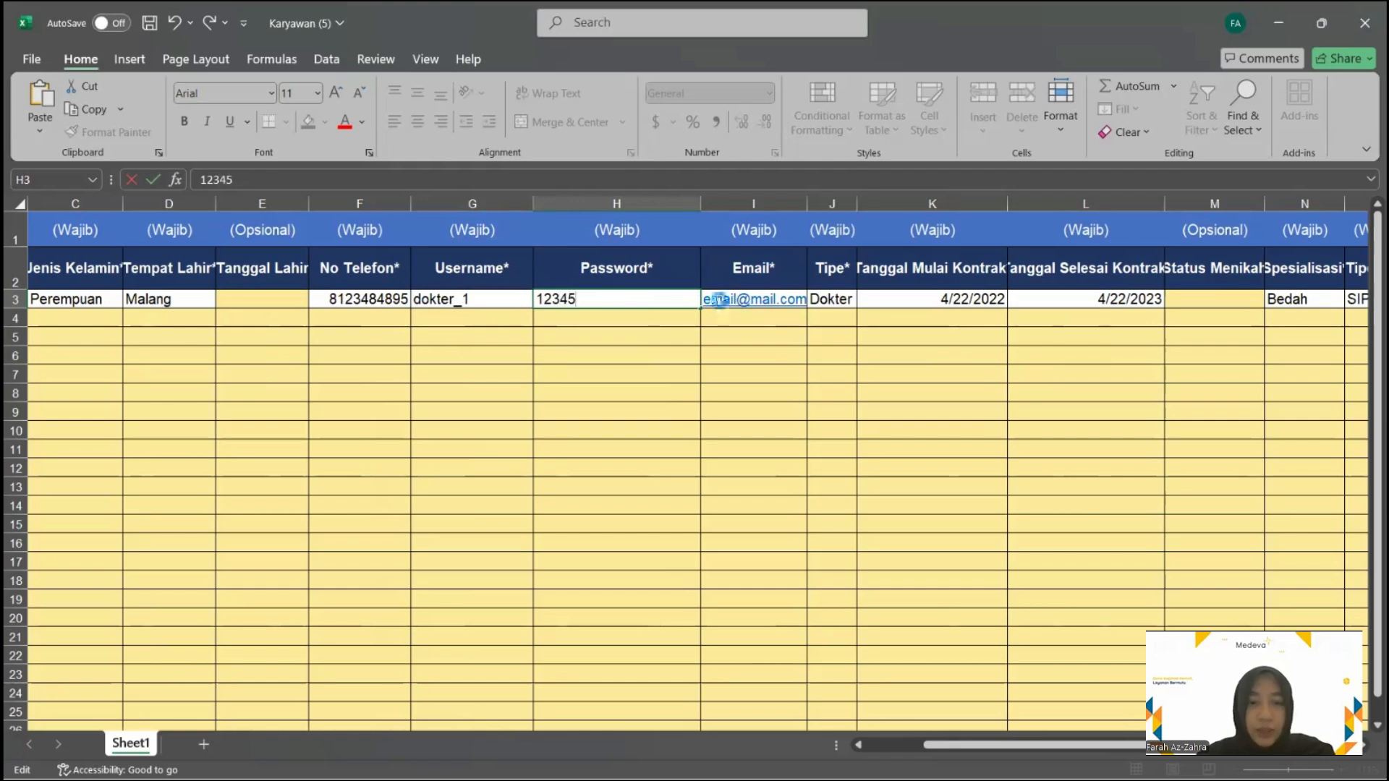
{"action": "double_click", "coordinate": [718, 299]}
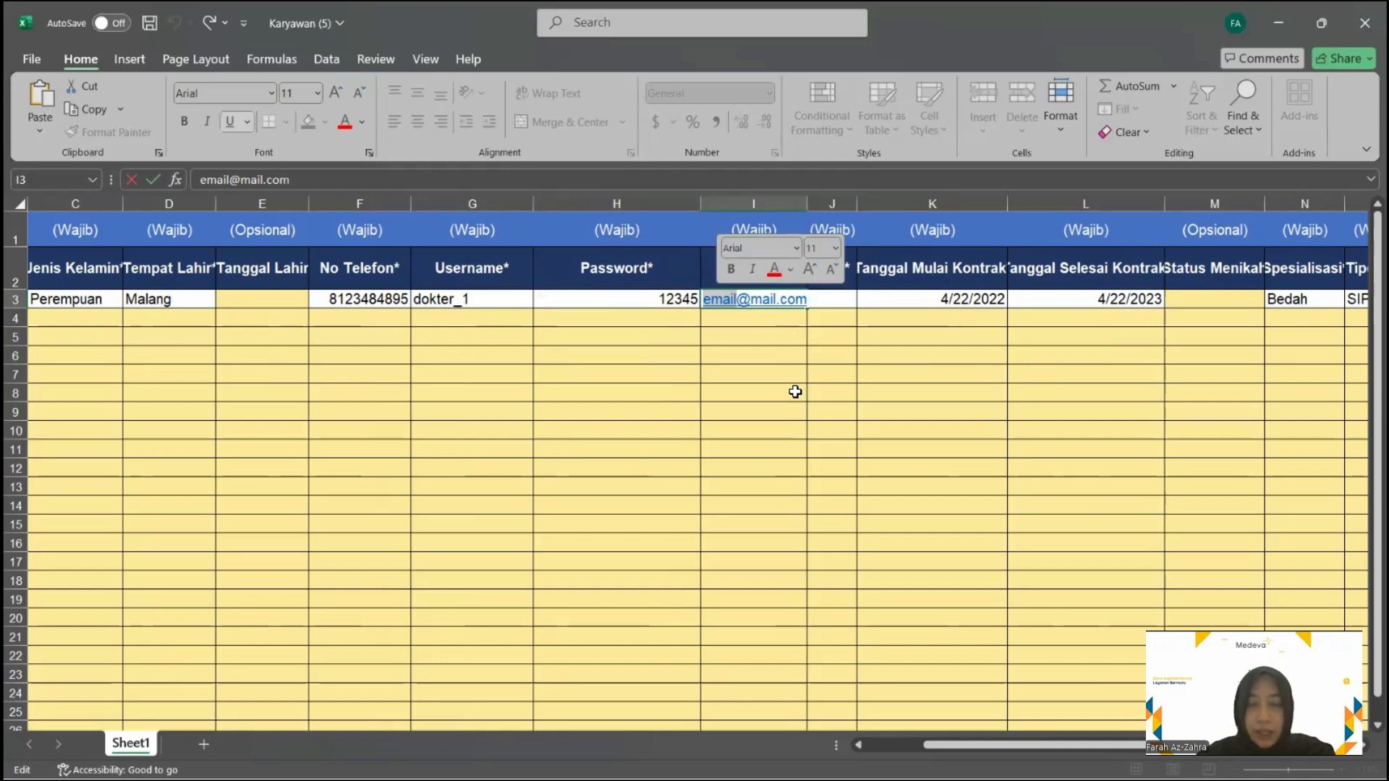
{"action": "key", "text": "BackSpace"}
{"action": "type", "text": "gmai"}
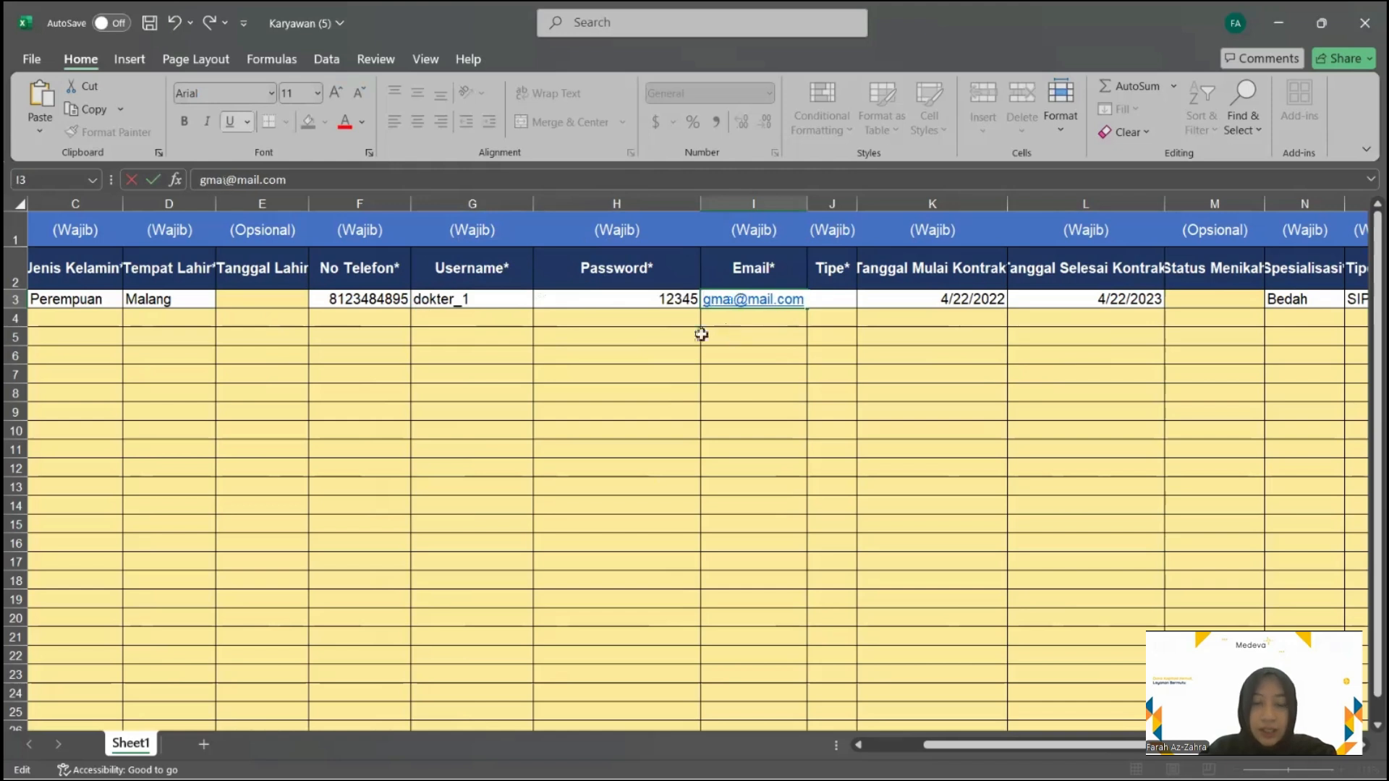
{"action": "type", "text": "l"}
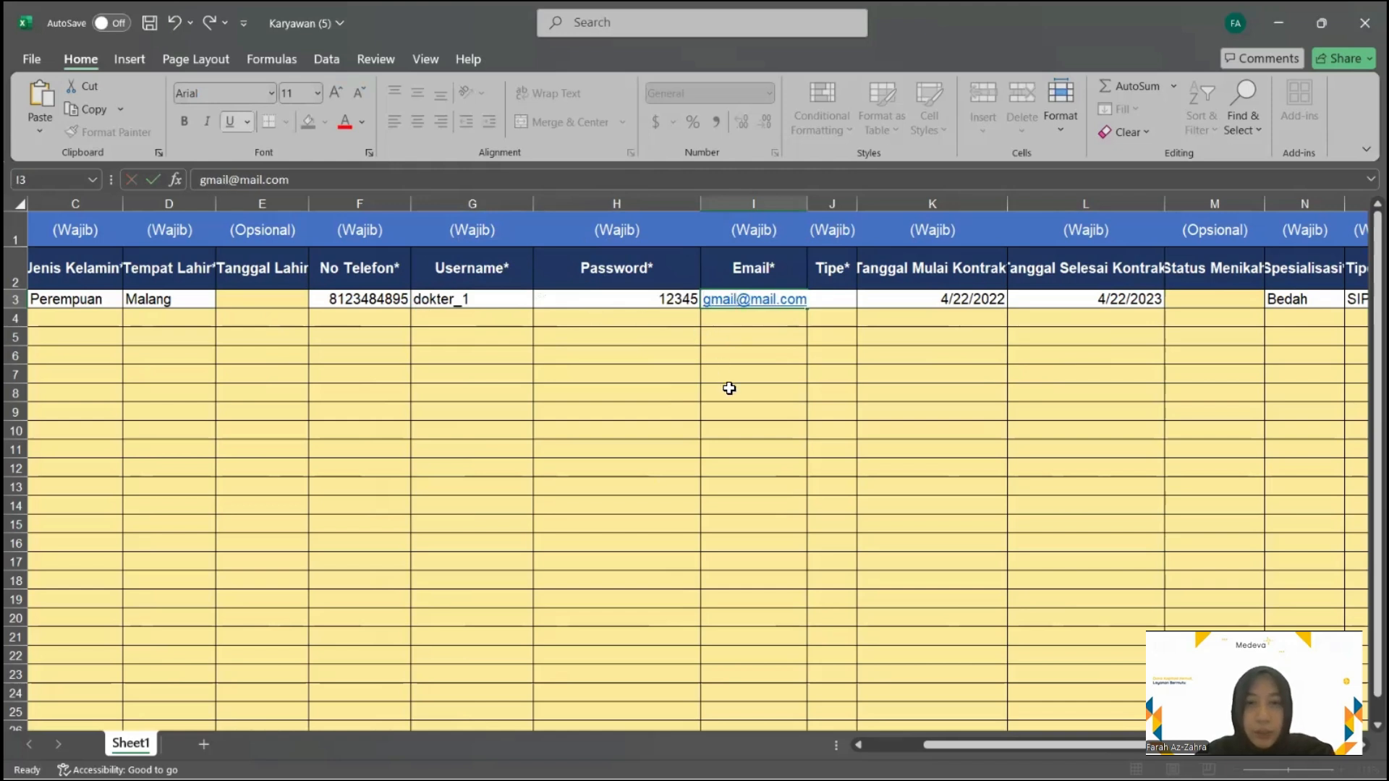
{"action": "key", "text": "Return"}
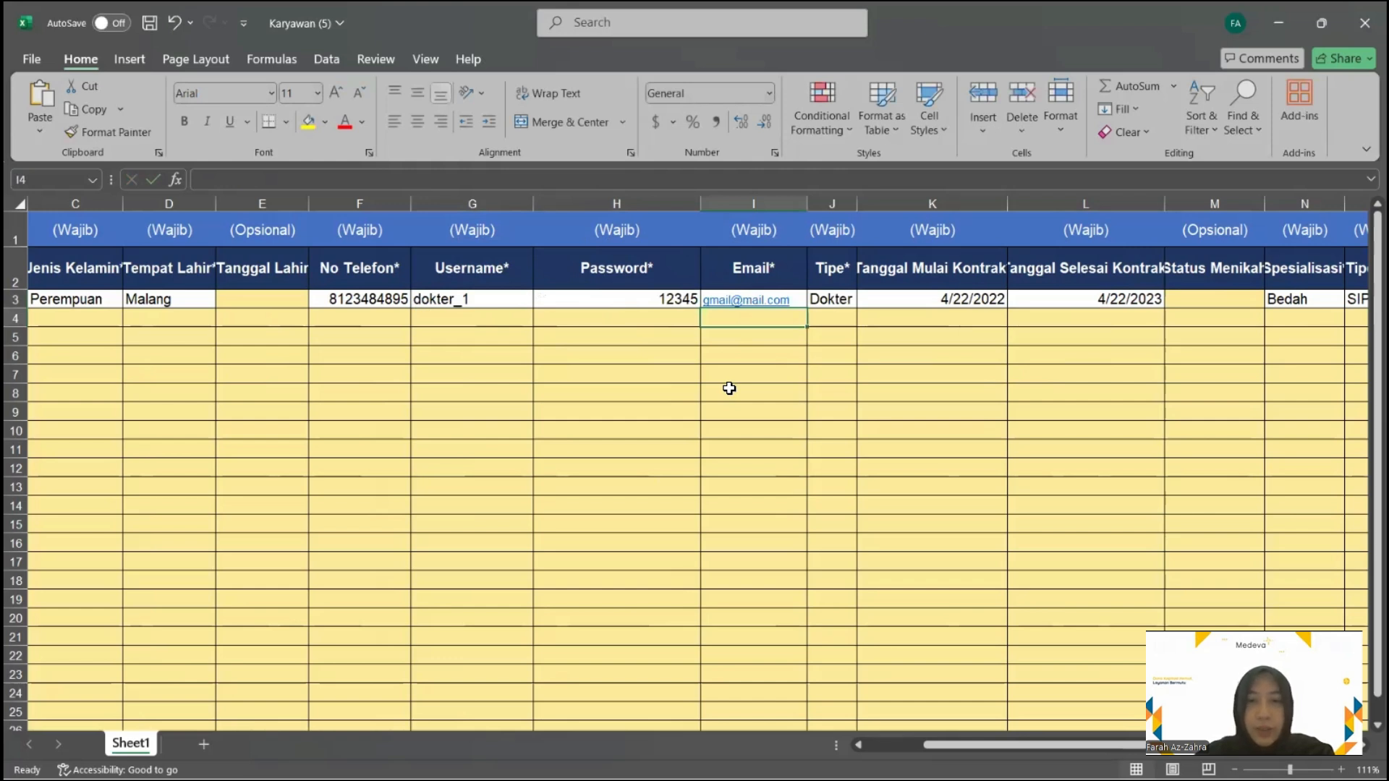
Edit the Dokter value in the employee type cell
{"action": "scroll", "coordinate": [729, 388], "scroll_direction": "right", "scroll_amount": 2}
{"action": "left_click", "coordinate": [658, 298]}
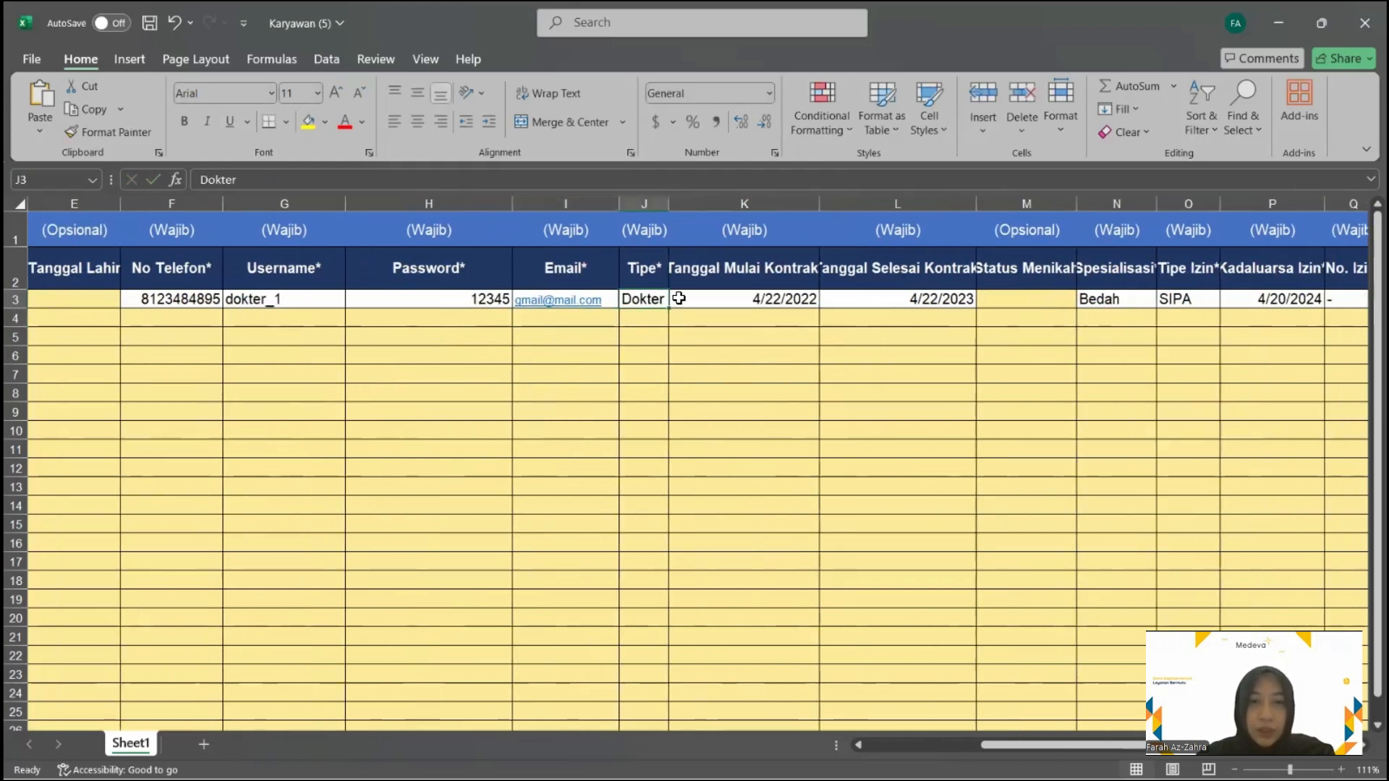
{"action": "double_click", "coordinate": [658, 299]}
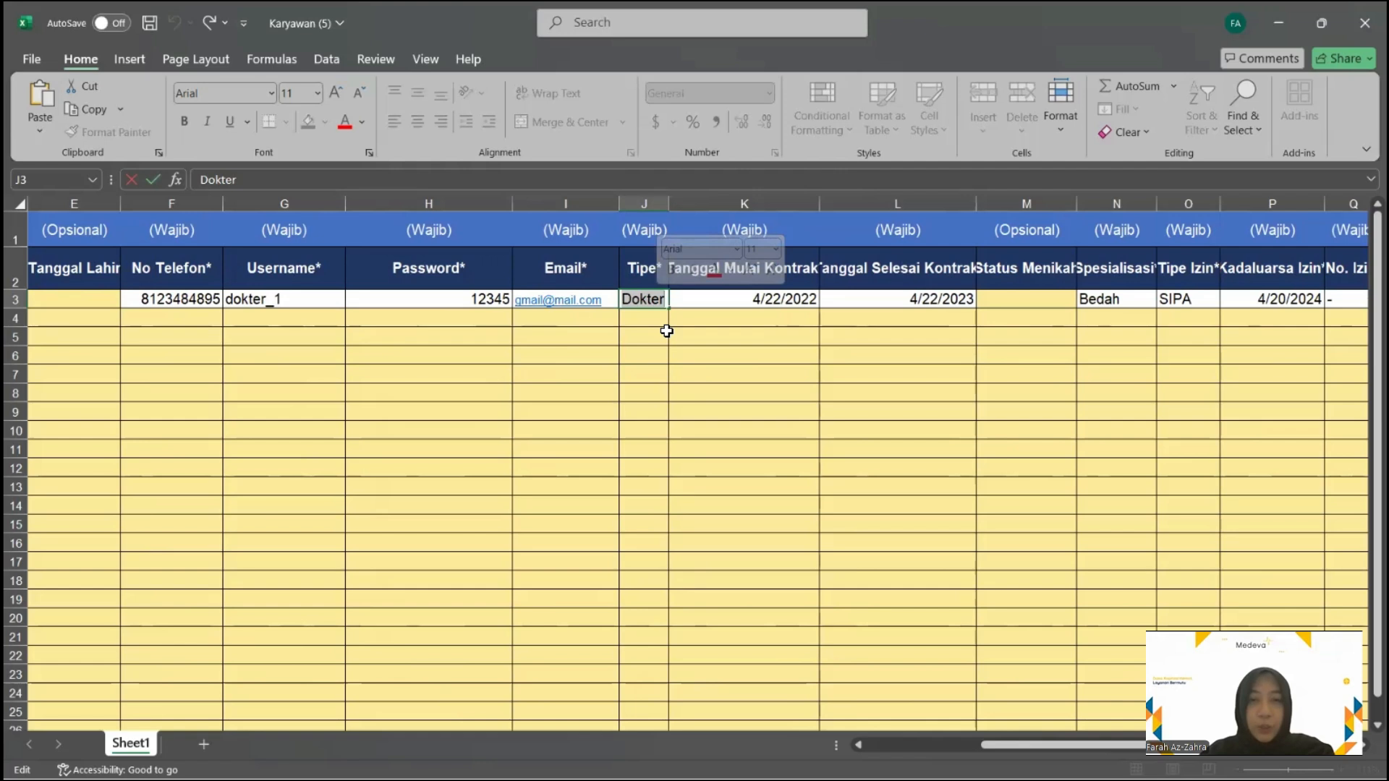
{"action": "type", "text": "z"}
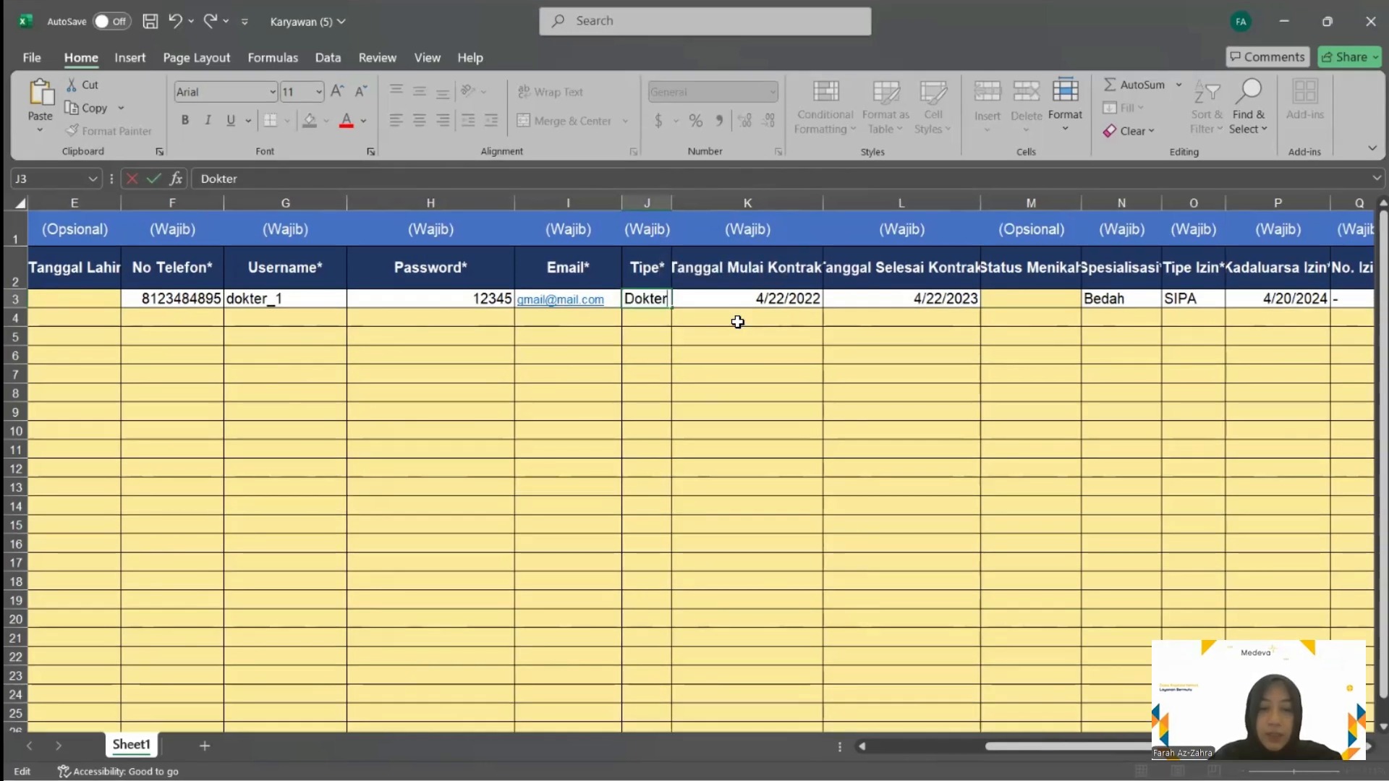
{"action": "scroll", "coordinate": [735, 322], "scroll_direction": "right", "scroll_amount": 1}
{"action": "scroll", "coordinate": [734, 322], "scroll_direction": "right", "scroll_amount": 1}
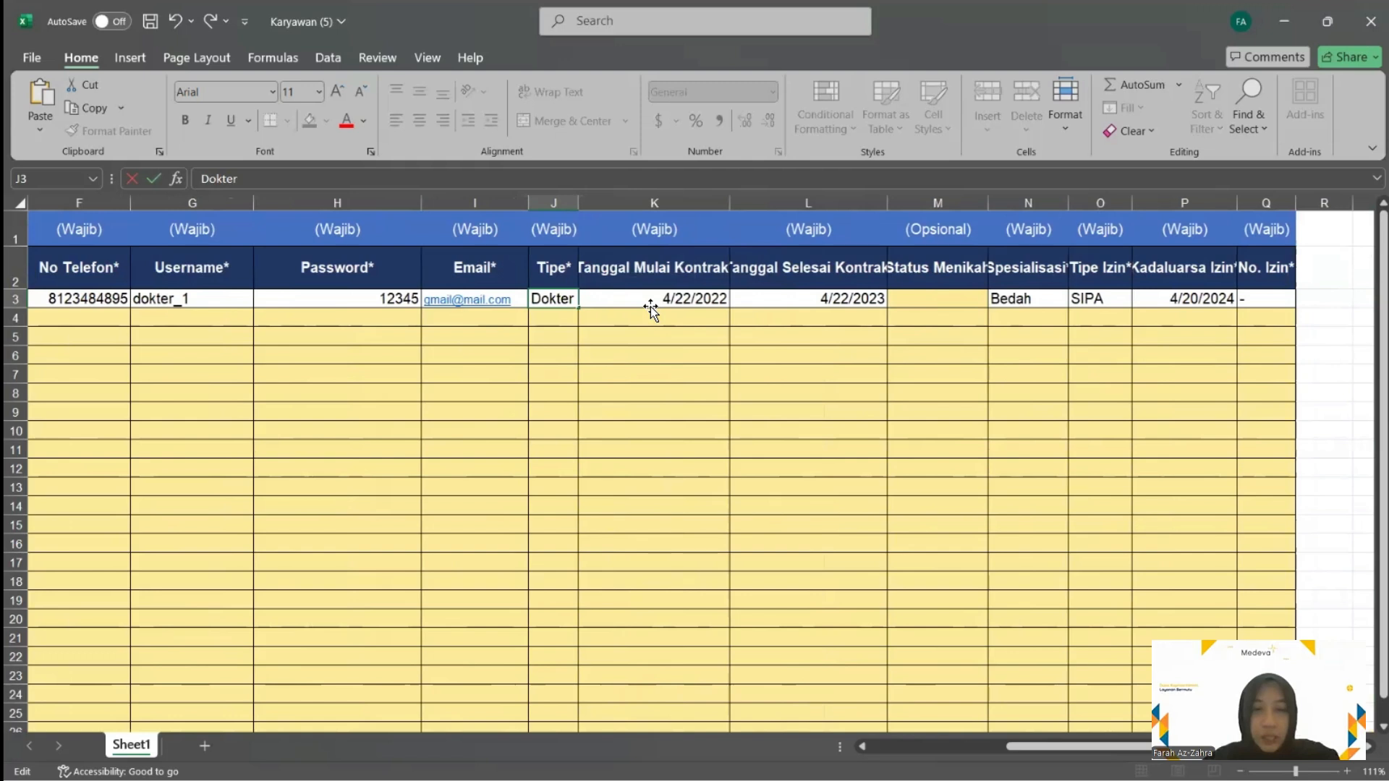
Change the contract end date to 4/22/2026 and start editing the SIPA licence type cell
{"action": "left_click", "coordinate": [867, 302]}
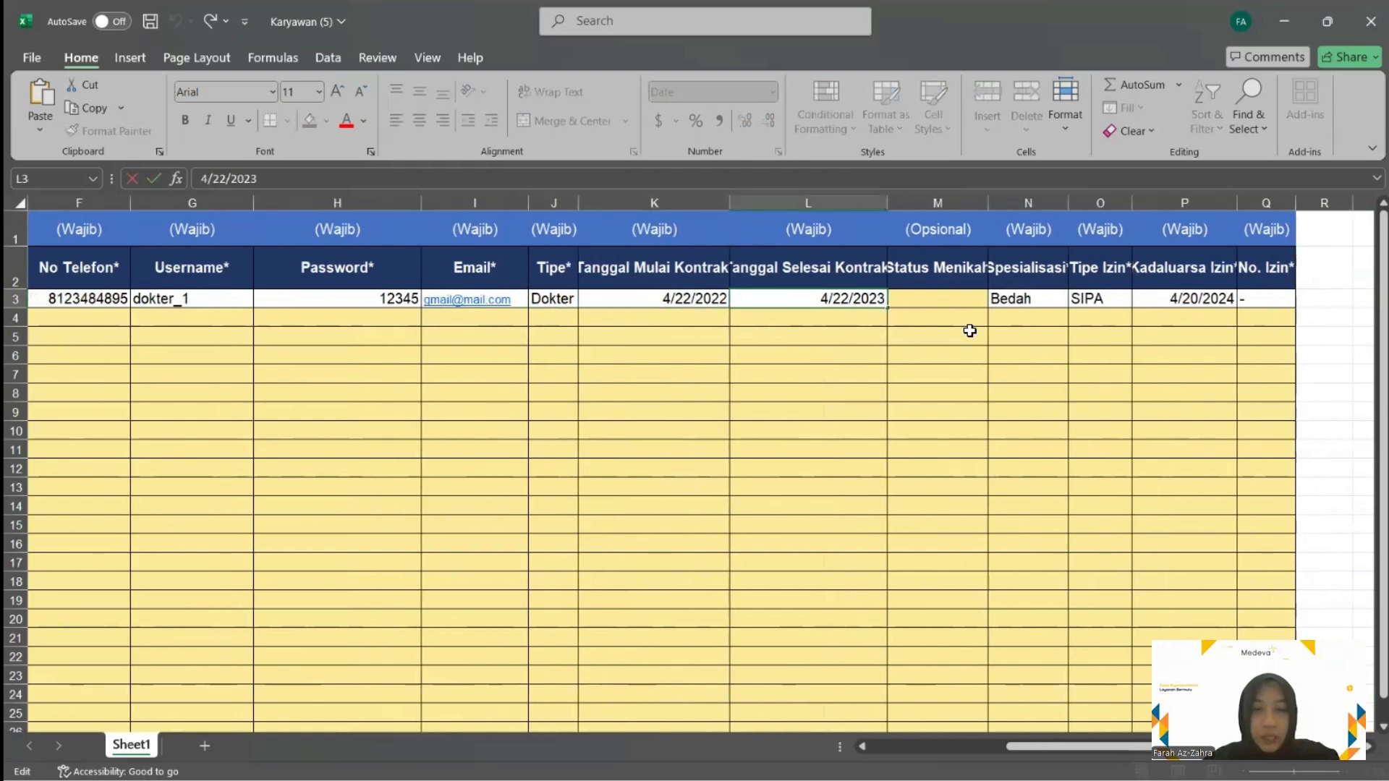
{"action": "key", "text": "BackSpace"}
{"action": "type", "text": "4"}
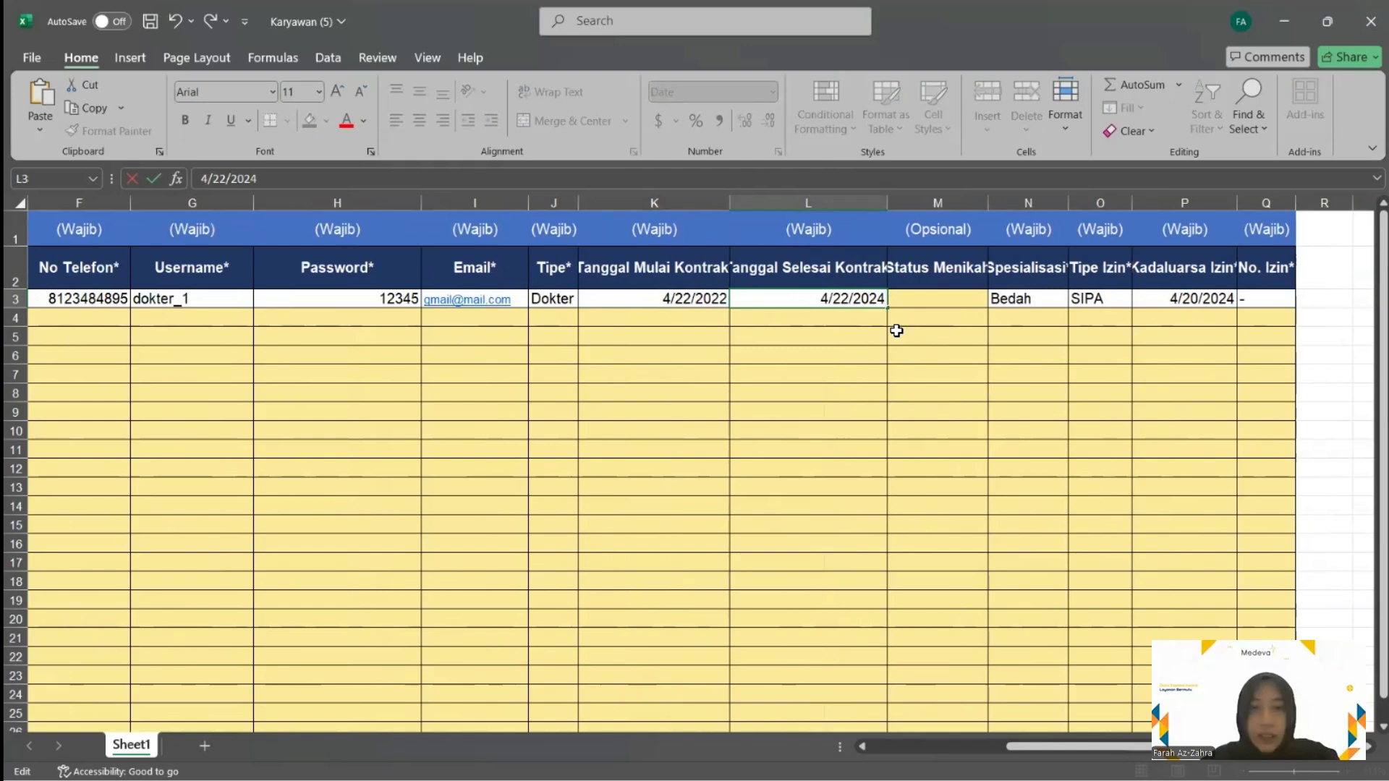
{"action": "key", "text": "BackSpace"}
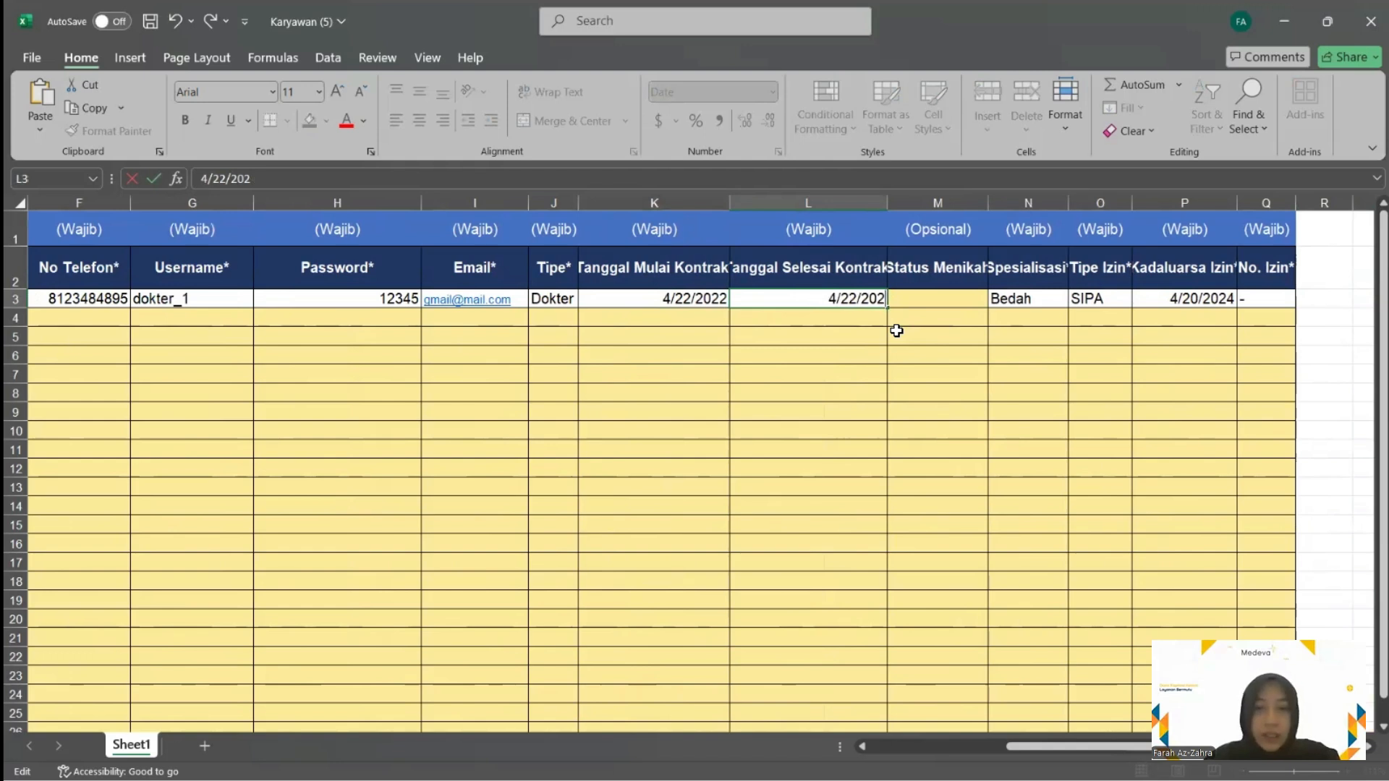
{"action": "type", "text": "6"}
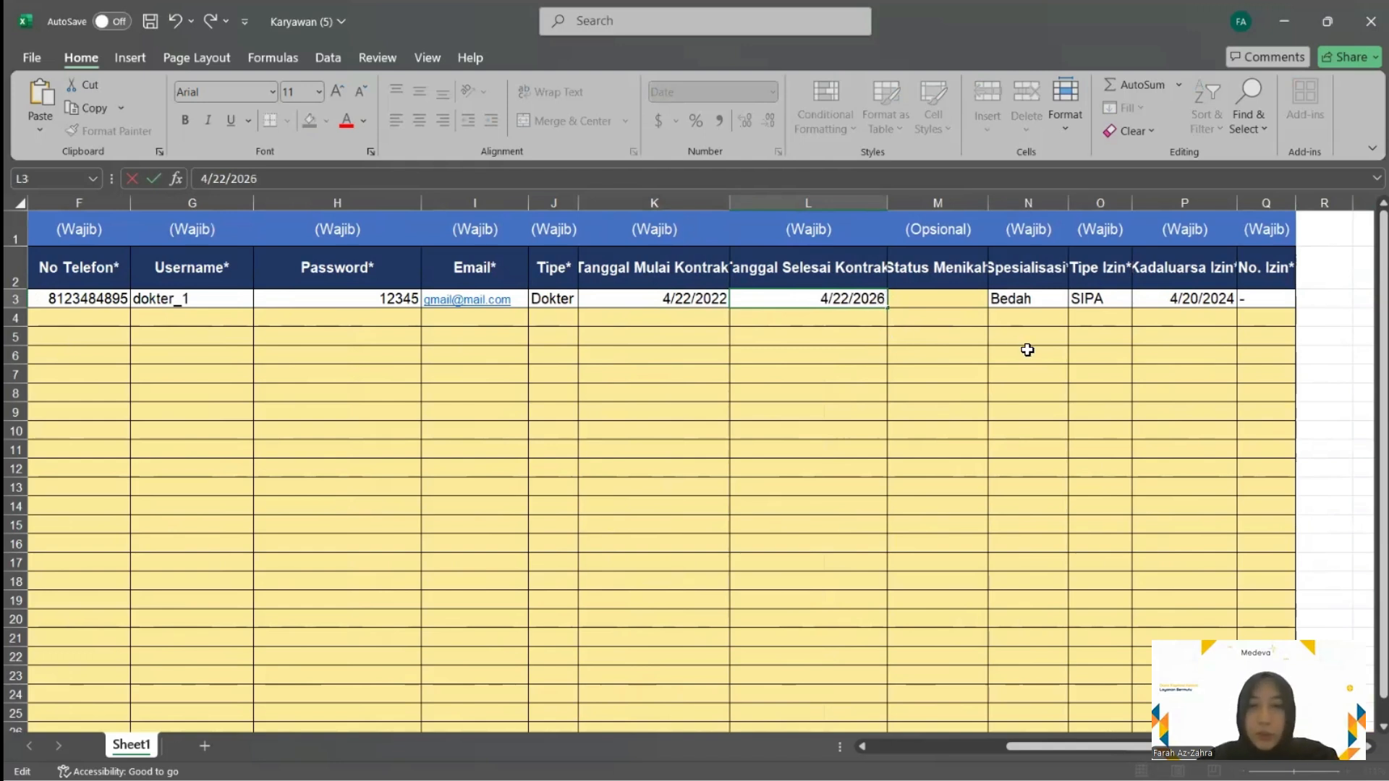
{"action": "scroll", "coordinate": [935, 339], "scroll_direction": "right", "scroll_amount": 1}
{"action": "scroll", "coordinate": [940, 318], "scroll_direction": "right", "scroll_amount": 1}
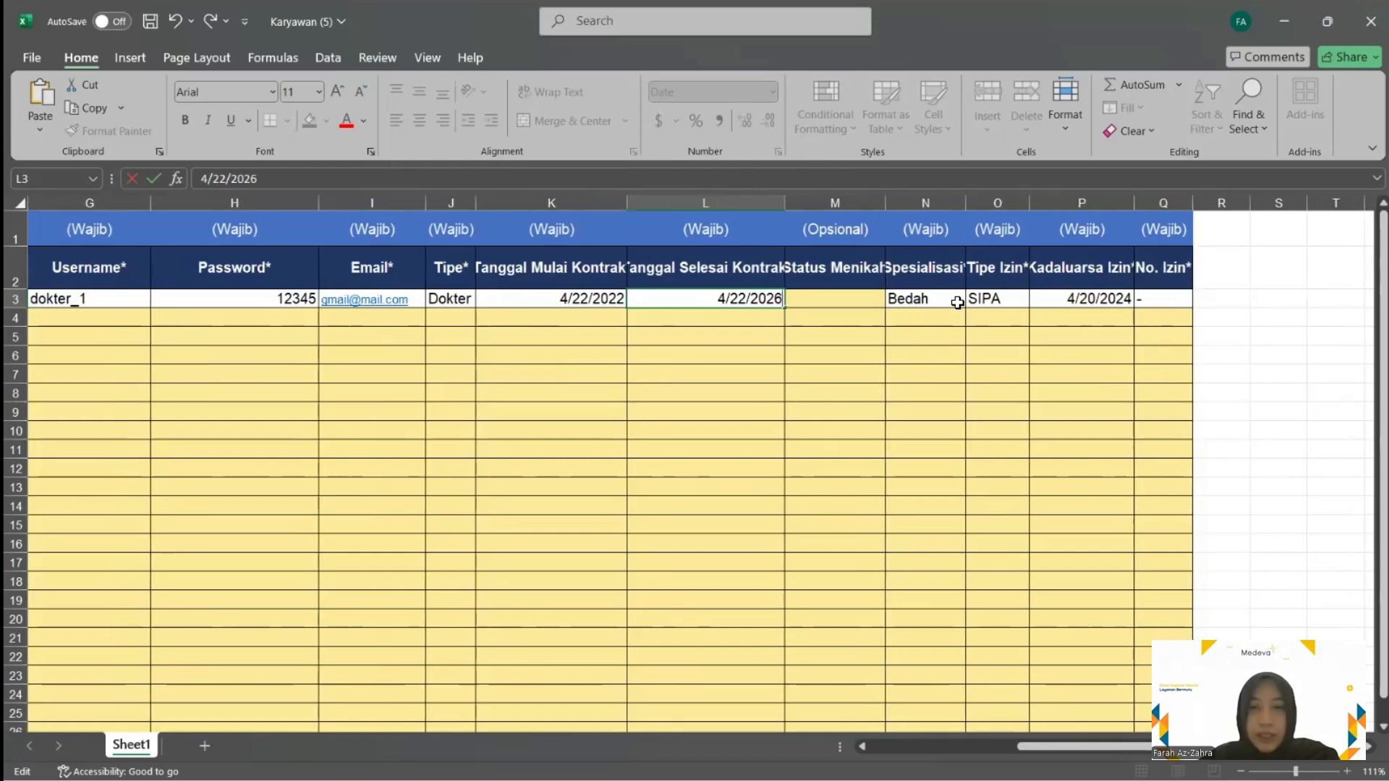
{"action": "left_click", "coordinate": [934, 298]}
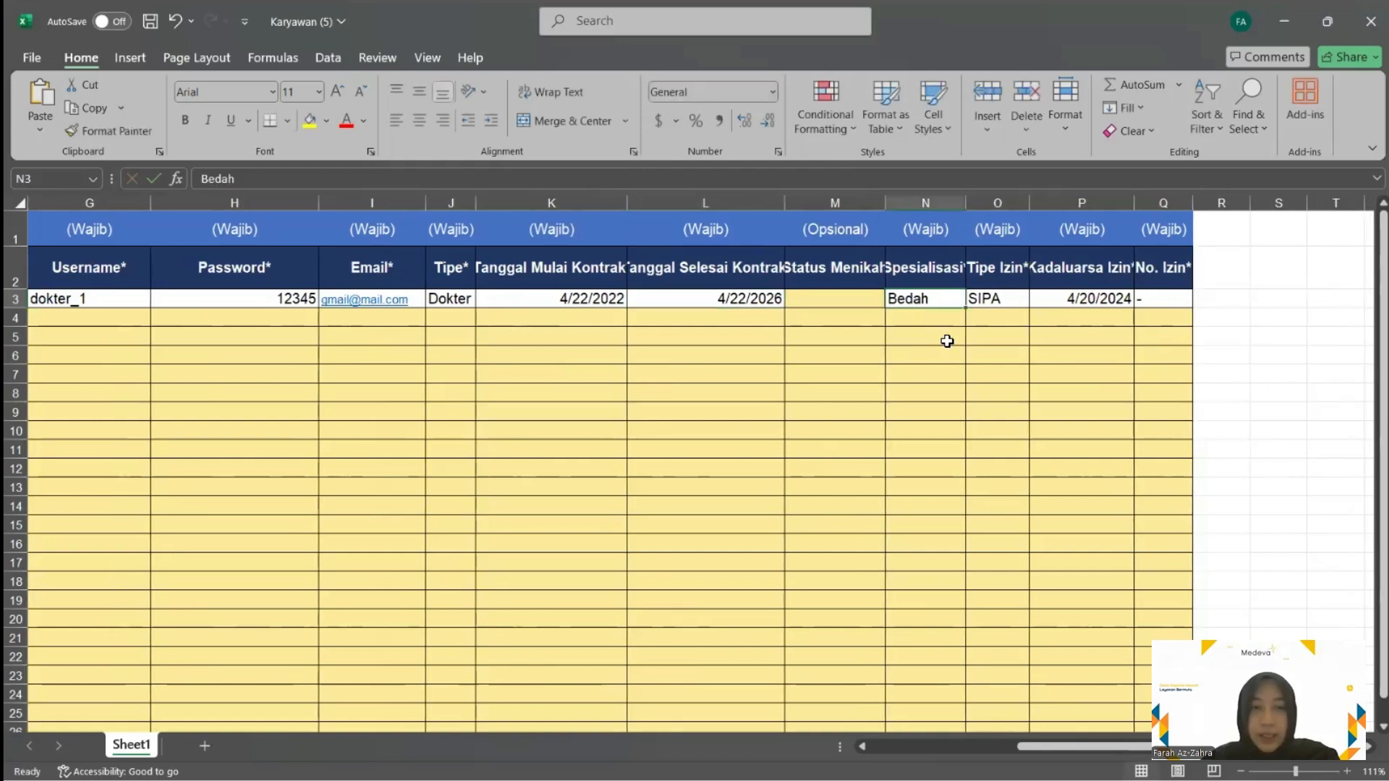
{"action": "scroll", "coordinate": [818, 337], "scroll_direction": "right", "scroll_amount": 3}
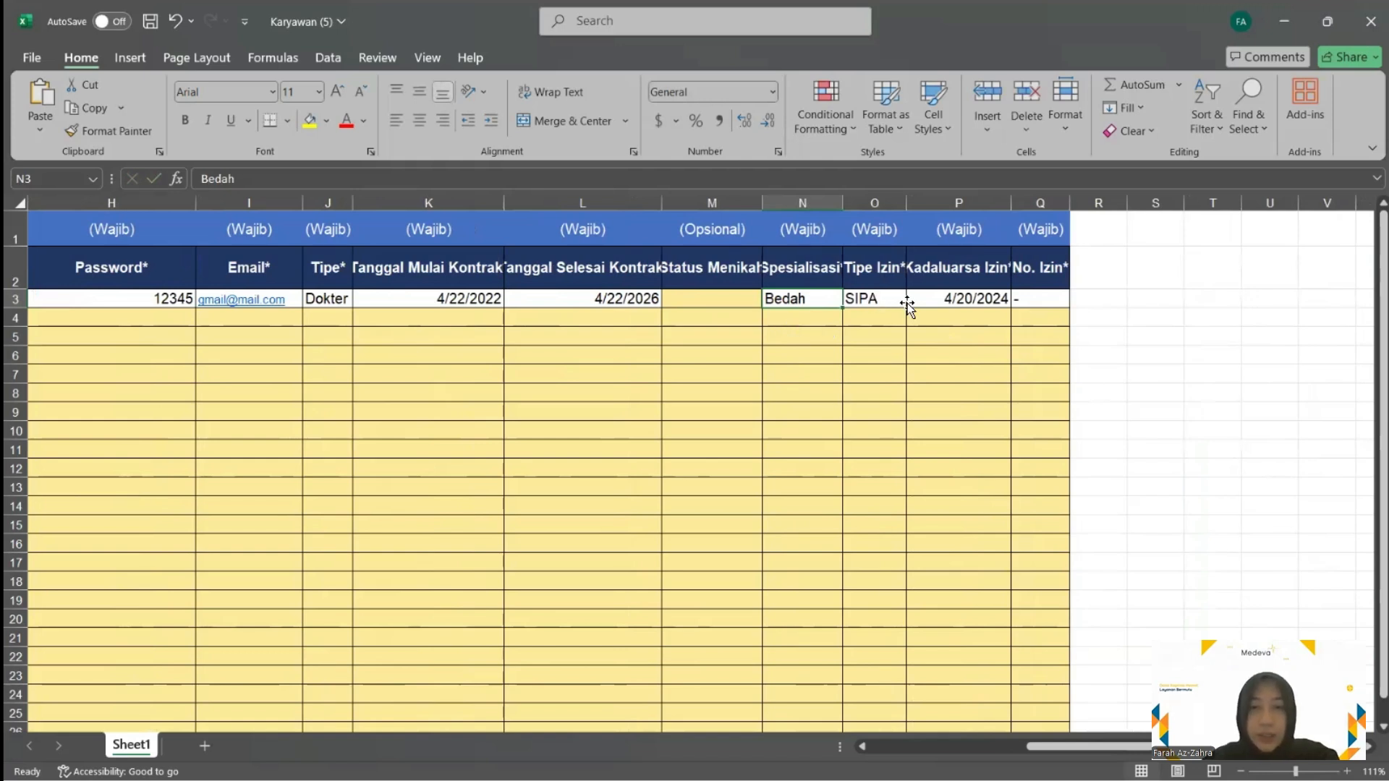
{"action": "left_click", "coordinate": [878, 303]}
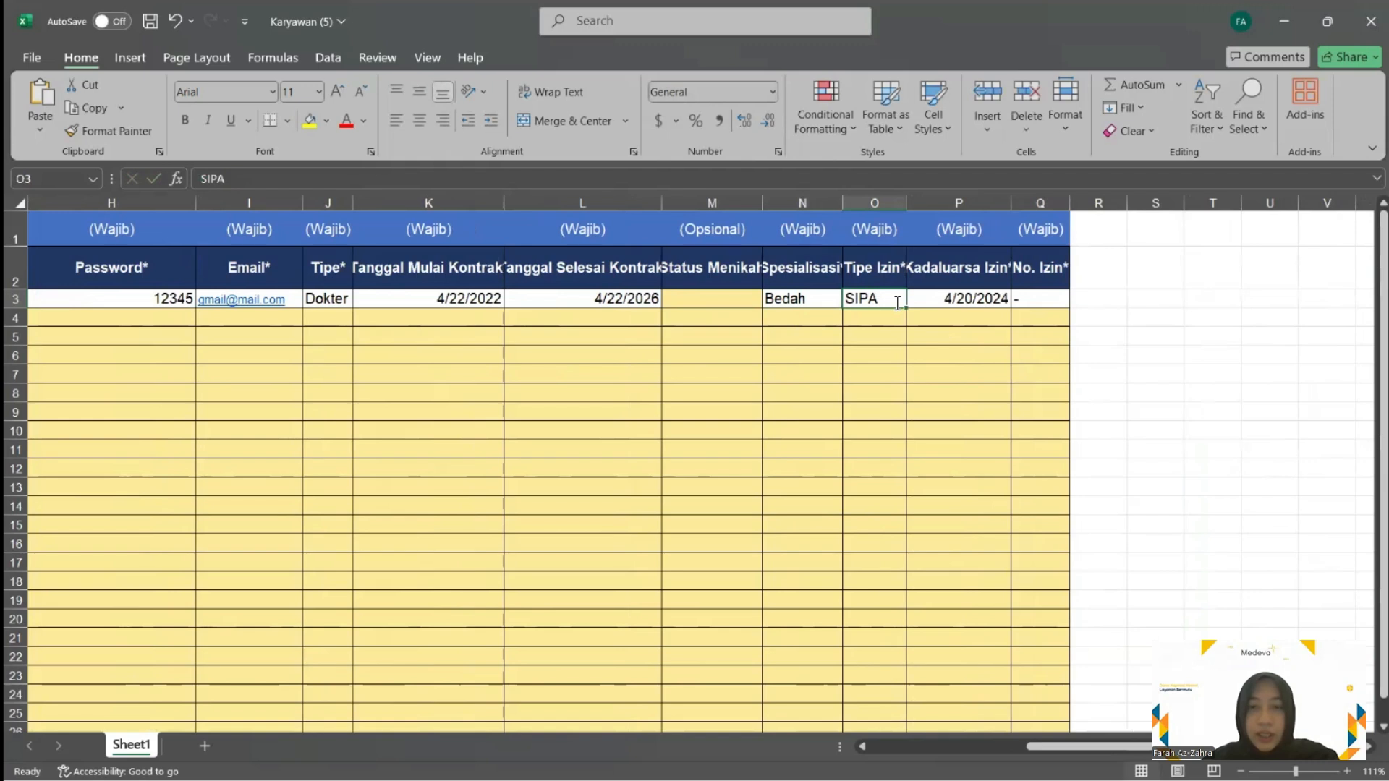
{"action": "double_click", "coordinate": [897, 303]}
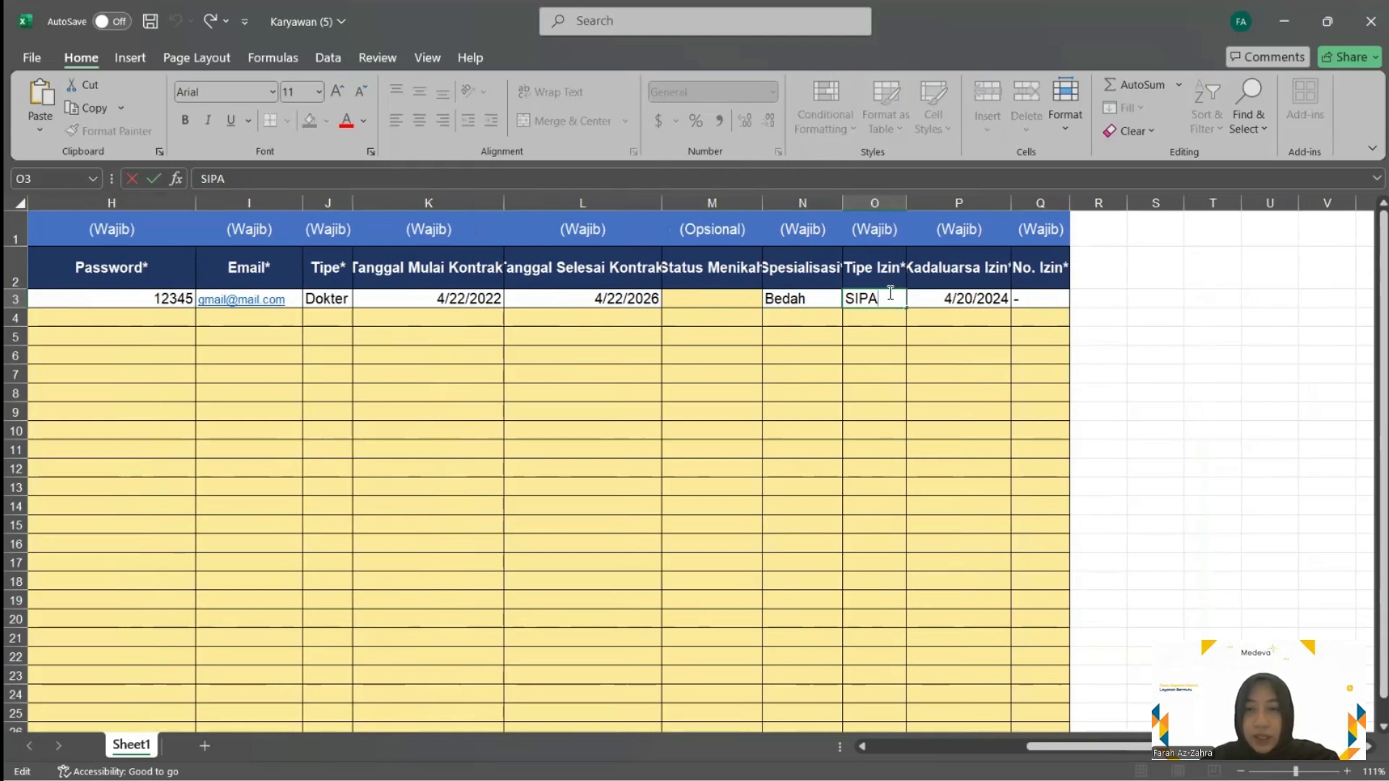
Set the Dokter row's licence type to SIP and licence expiry to 4/20/2026
{"action": "key", "text": "BackSpace"}
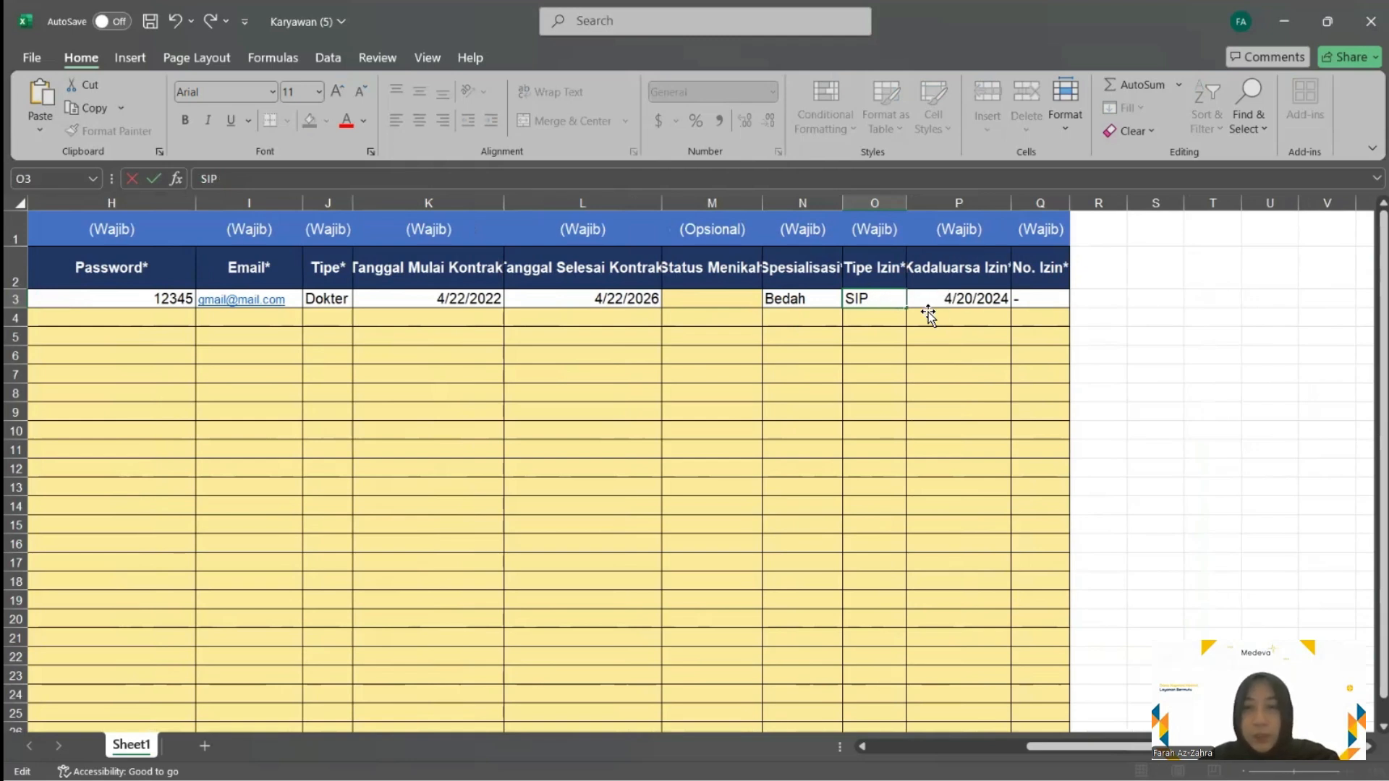
{"action": "left_click", "coordinate": [946, 295]}
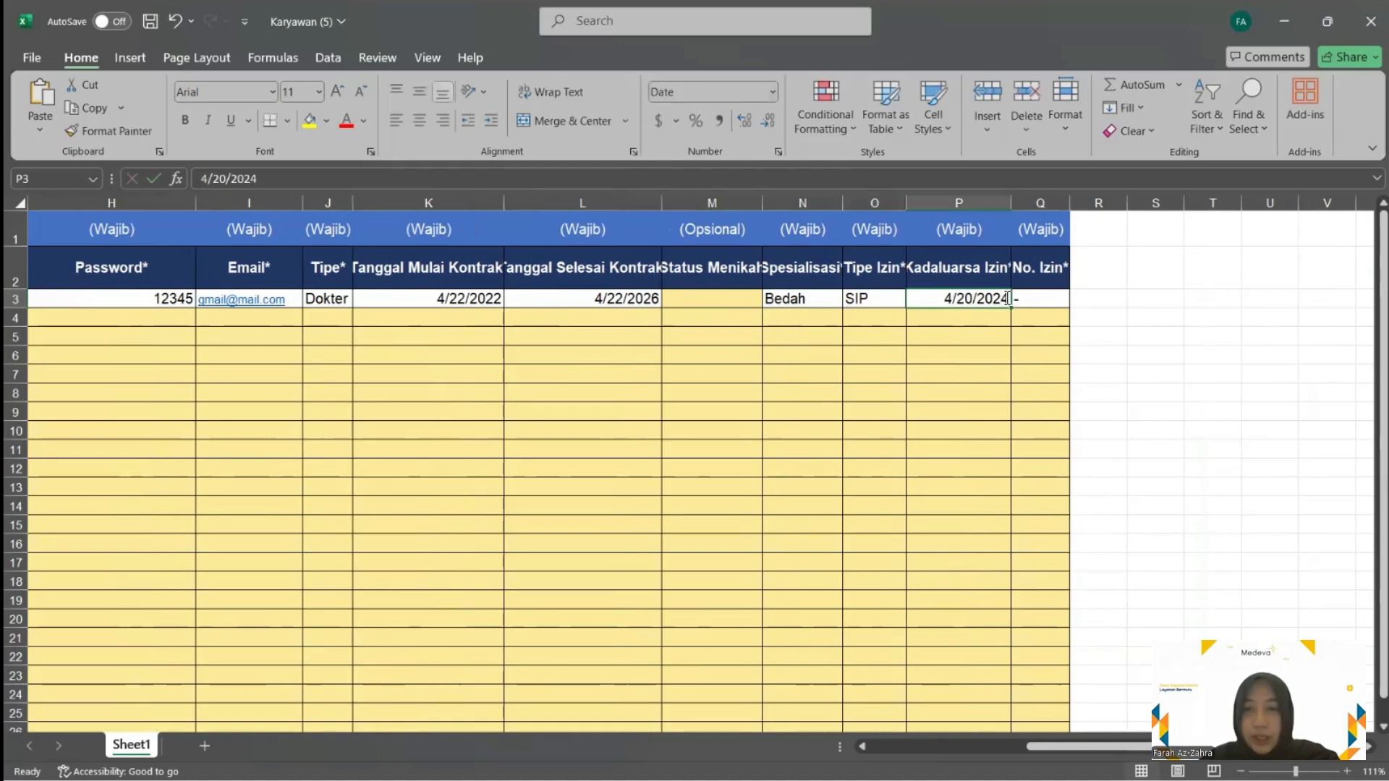
{"action": "double_click", "coordinate": [1007, 299]}
{"action": "left_click_drag", "start_coordinate": [1009, 299], "coordinate": [1002, 299]}
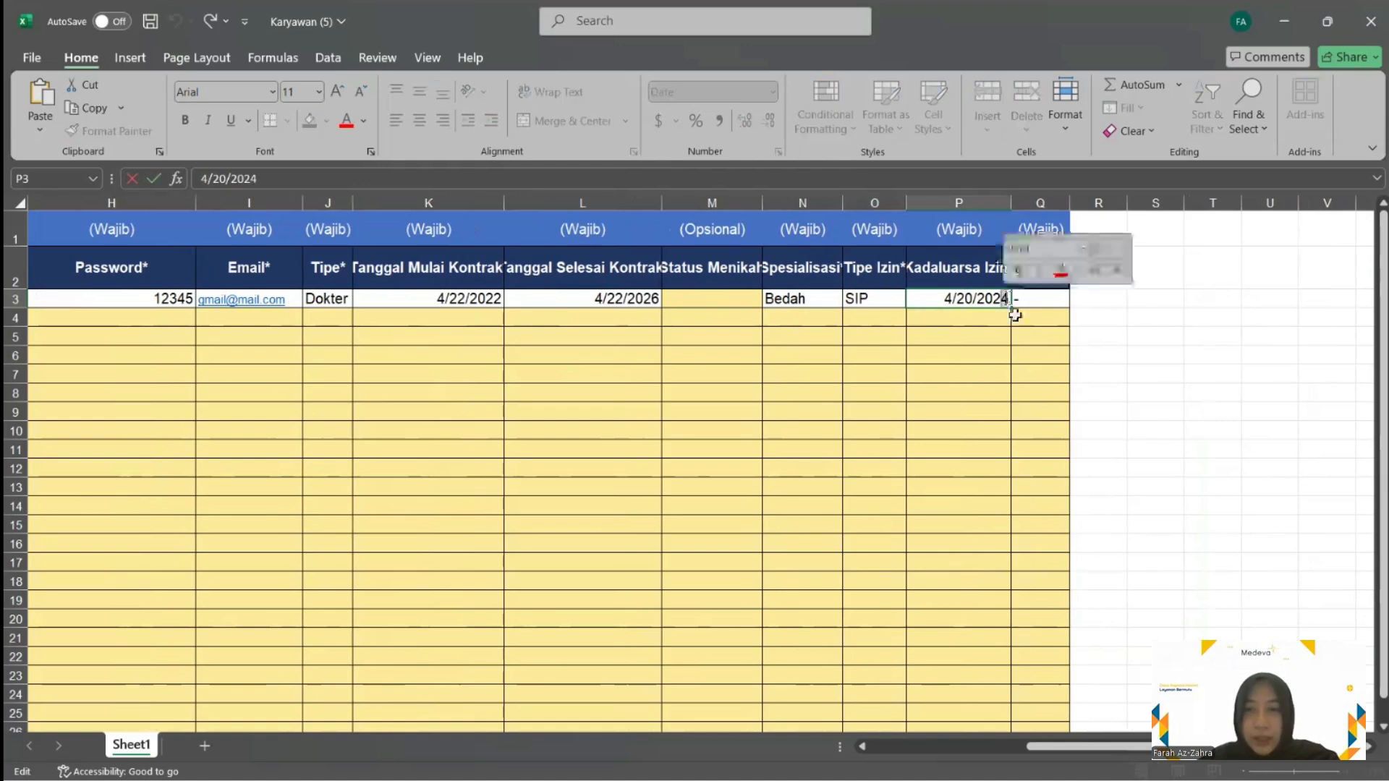
{"action": "type", "text": "6"}
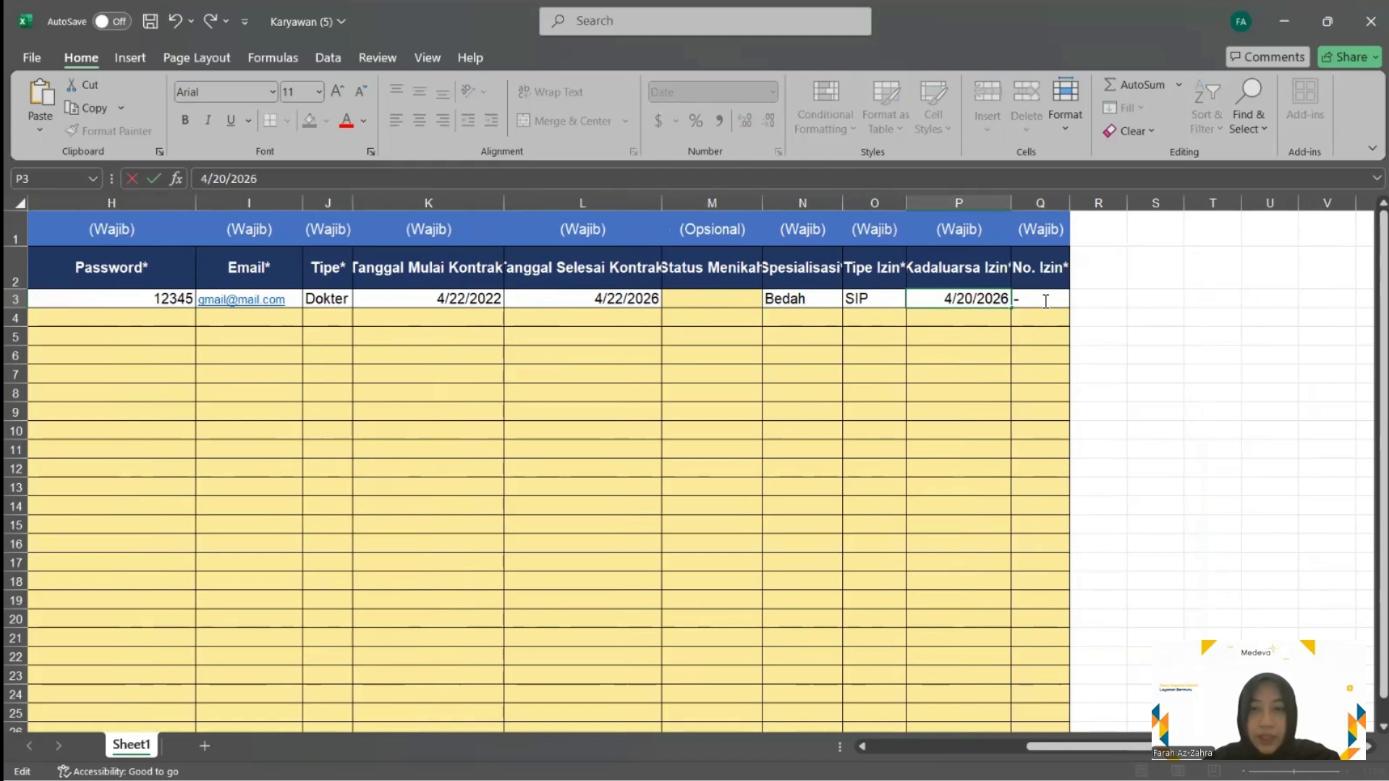
{"action": "left_click", "coordinate": [1045, 300]}
Replace Q3's dash with the doctor's permit number, then close the workbook
{"action": "double_click", "coordinate": [1045, 301]}
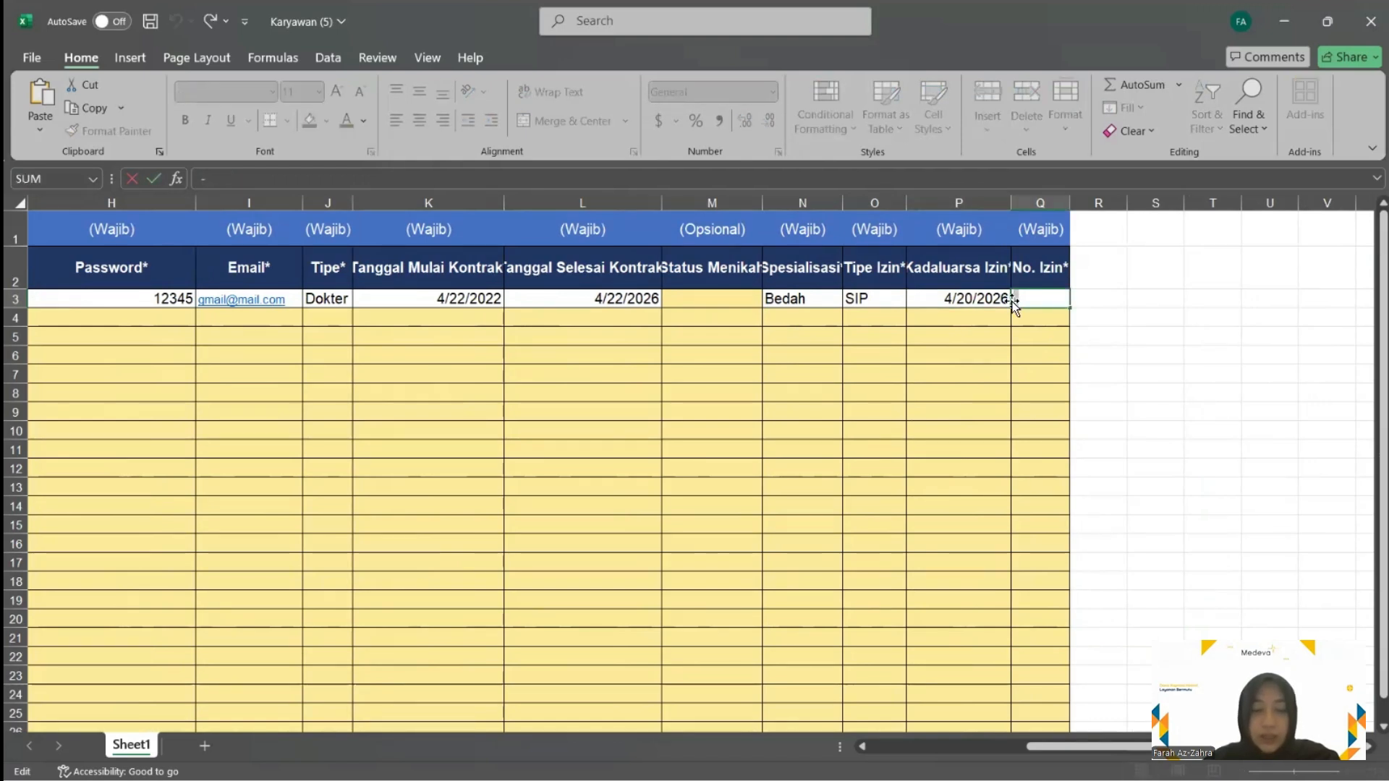
{"action": "key", "text": "BackSpace"}
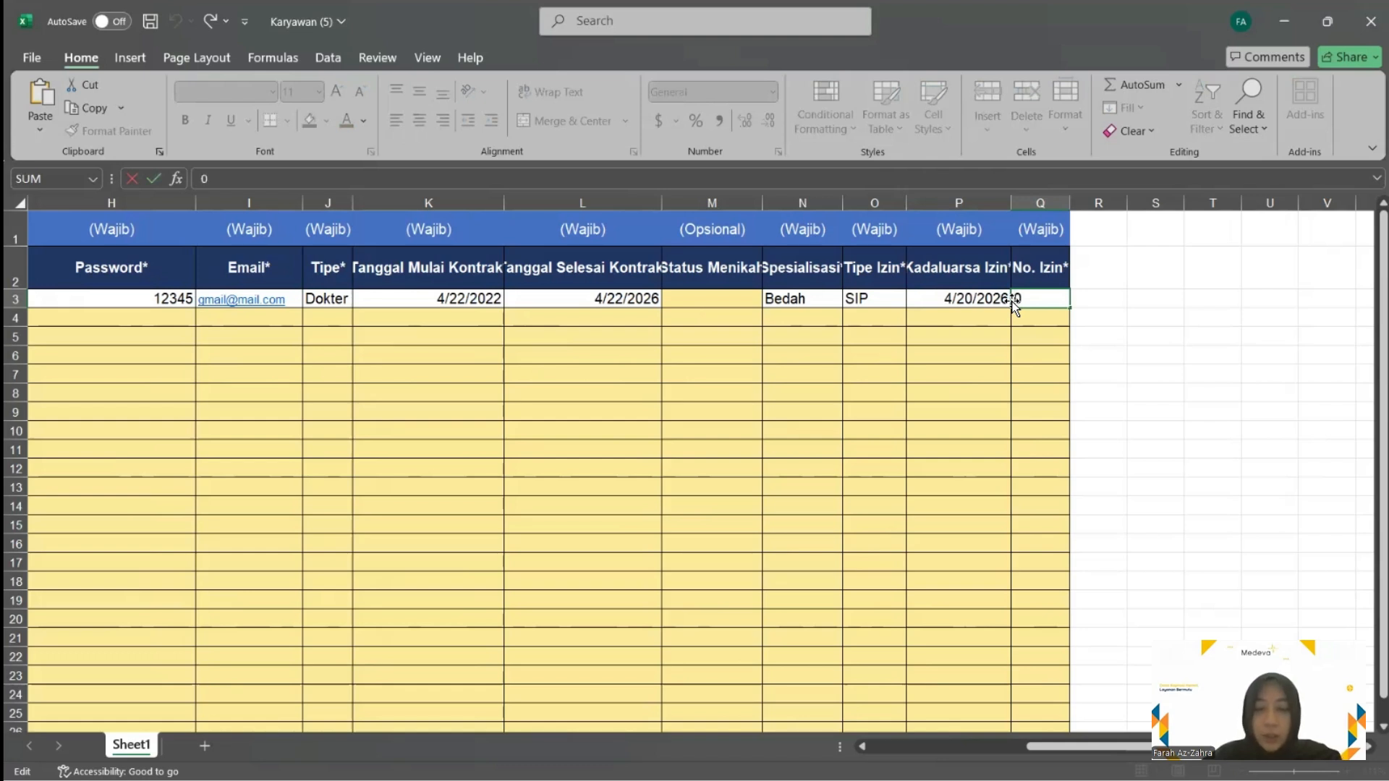
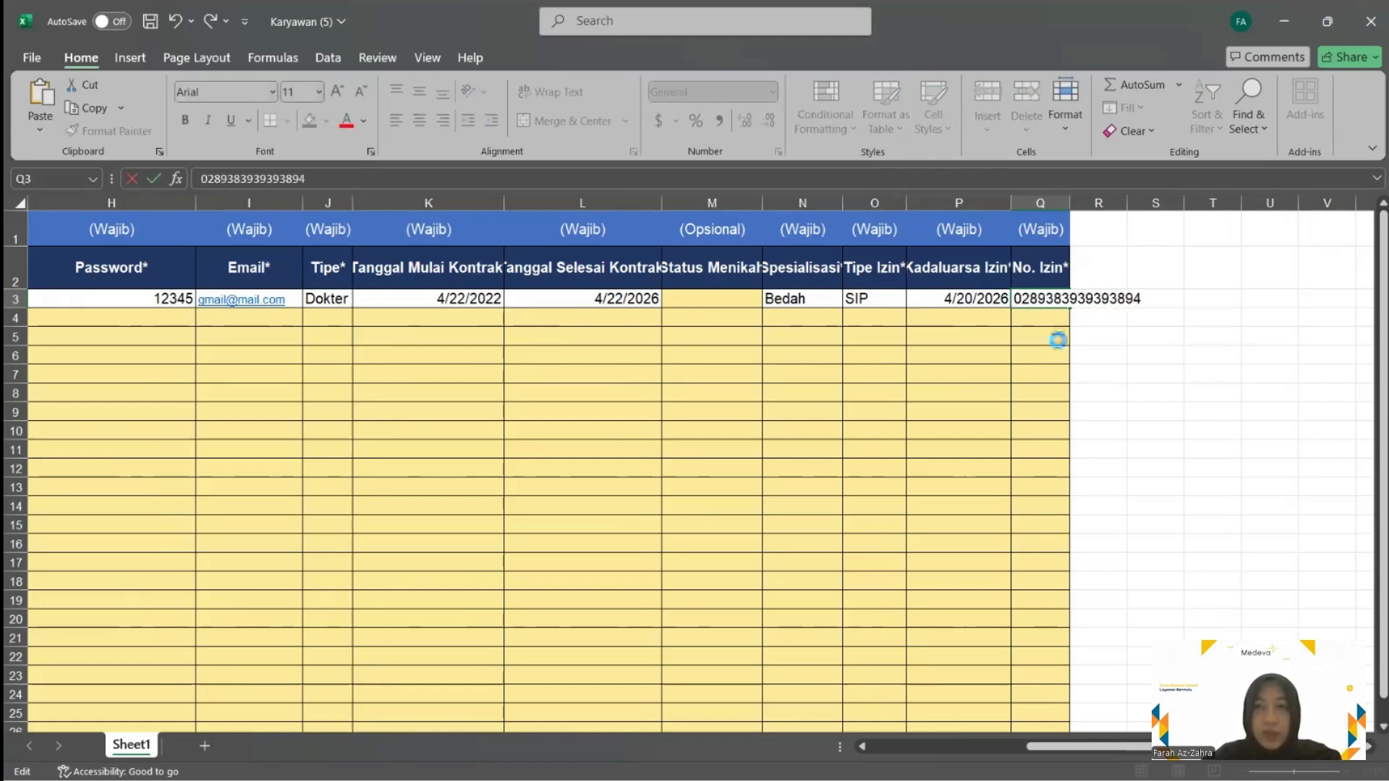
{"action": "left_click", "coordinate": [1014, 337]}
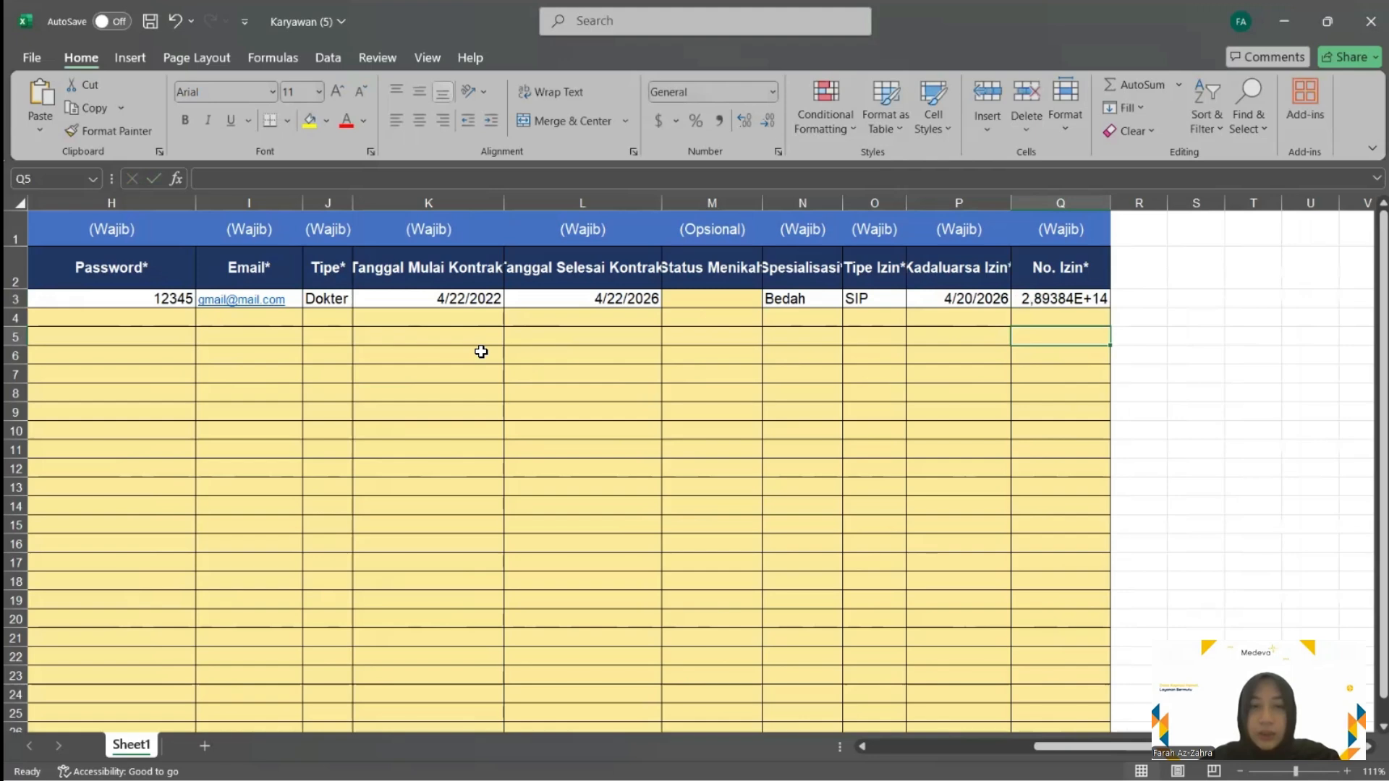
{"action": "scroll", "coordinate": [506, 332], "scroll_direction": "left", "scroll_amount": 3}
{"action": "scroll", "coordinate": [740, 352], "scroll_direction": "left", "scroll_amount": 1}
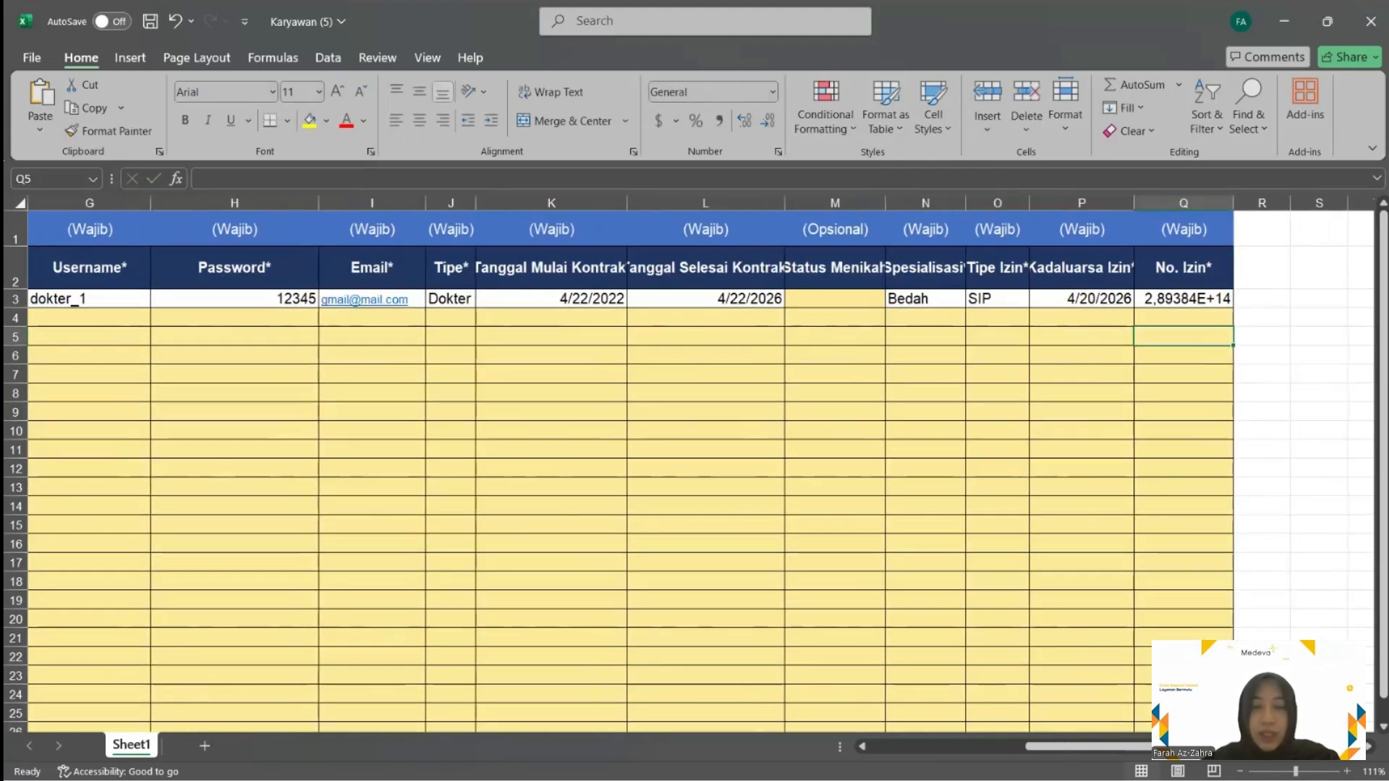
{"action": "left_click", "coordinate": [1370, 21]}
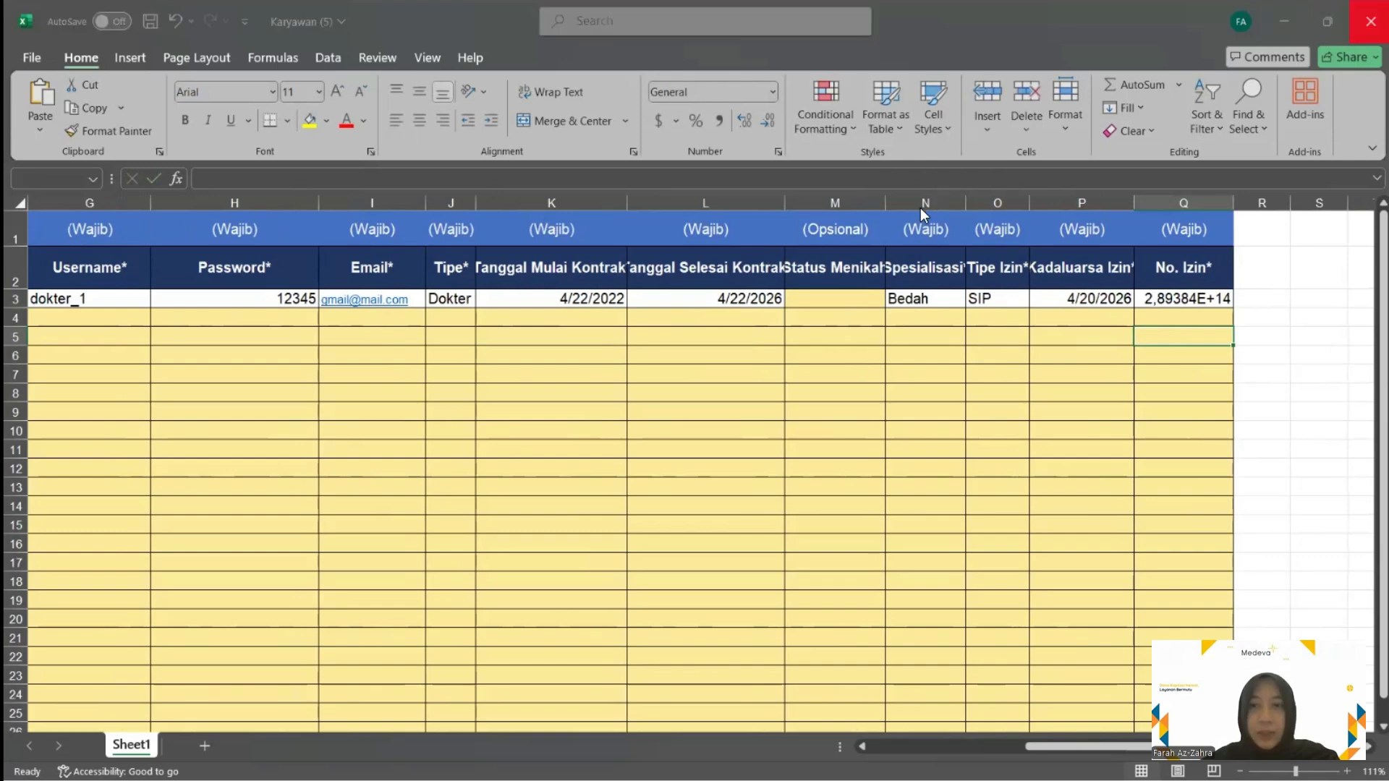
Save the workbook, then choose Karyawan (5) from Downloads in Medeva's Karyawan Impor Data upload
{"action": "left_click", "coordinate": [684, 527]}
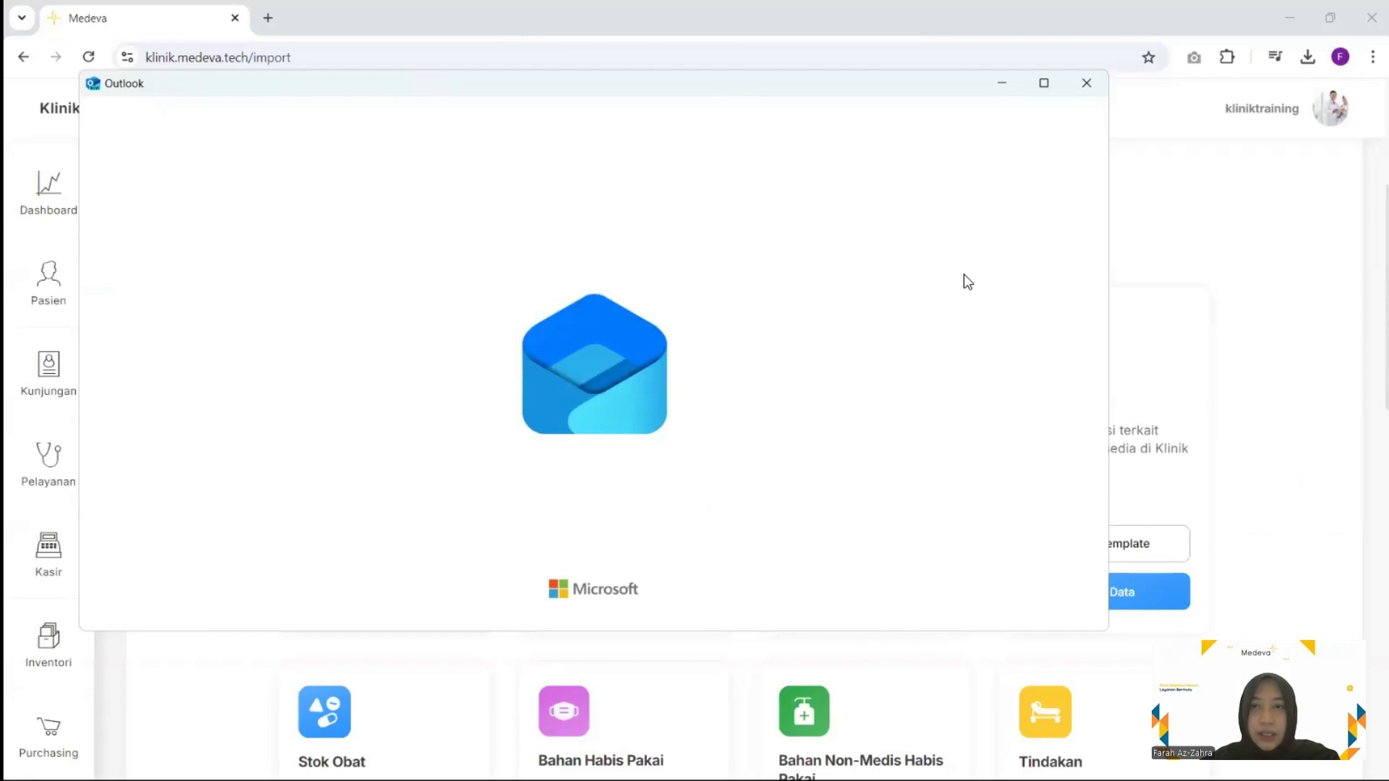
{"action": "left_click", "coordinate": [645, 610]}
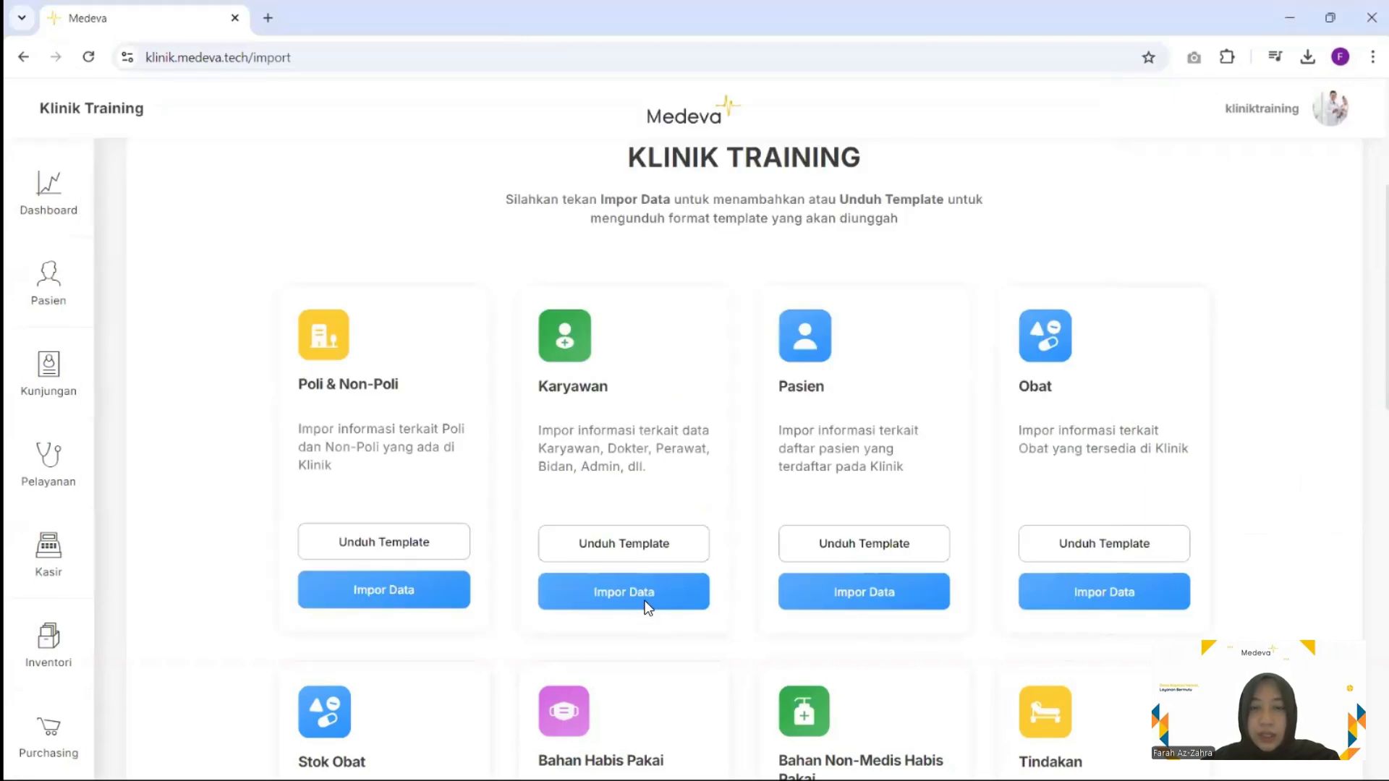
{"action": "left_click", "coordinate": [645, 609]}
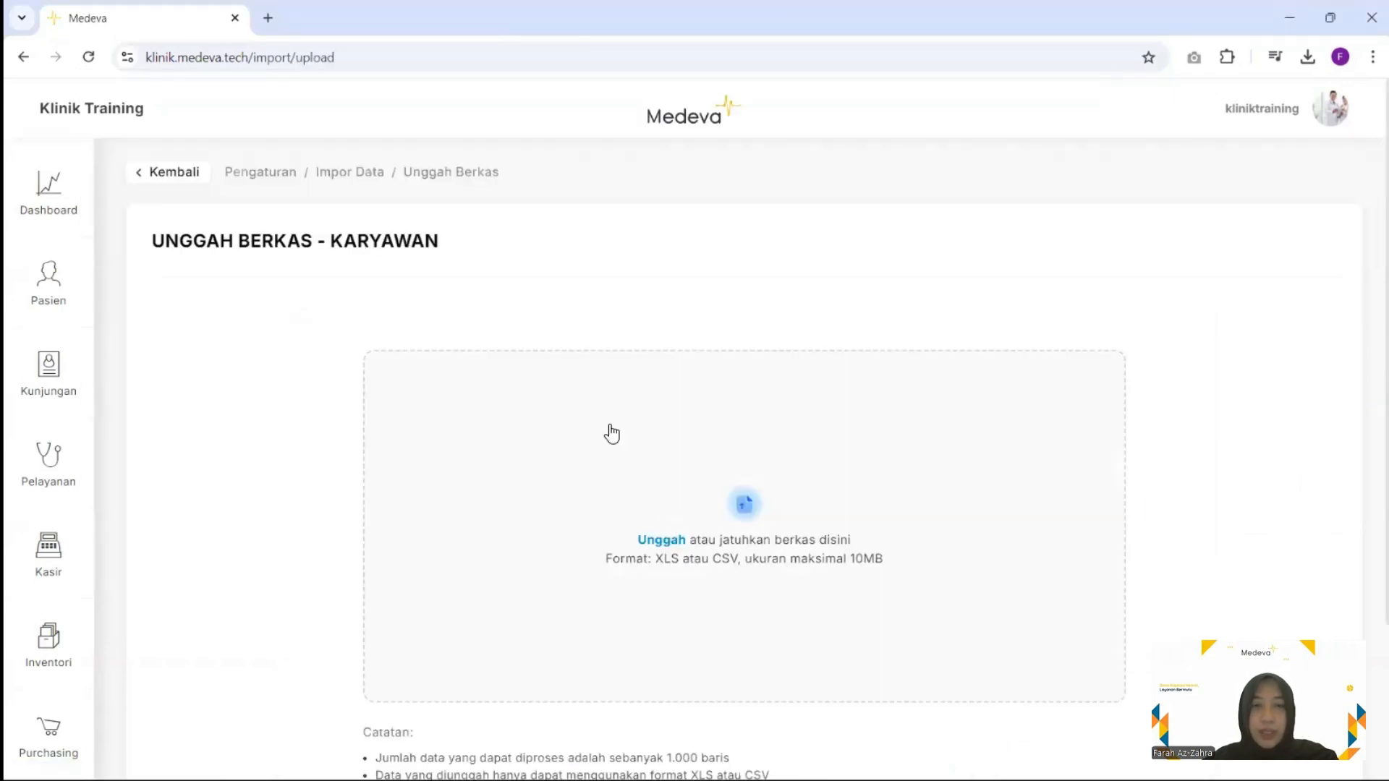
{"action": "scroll", "coordinate": [666, 391], "scroll_direction": "down", "scroll_amount": 2}
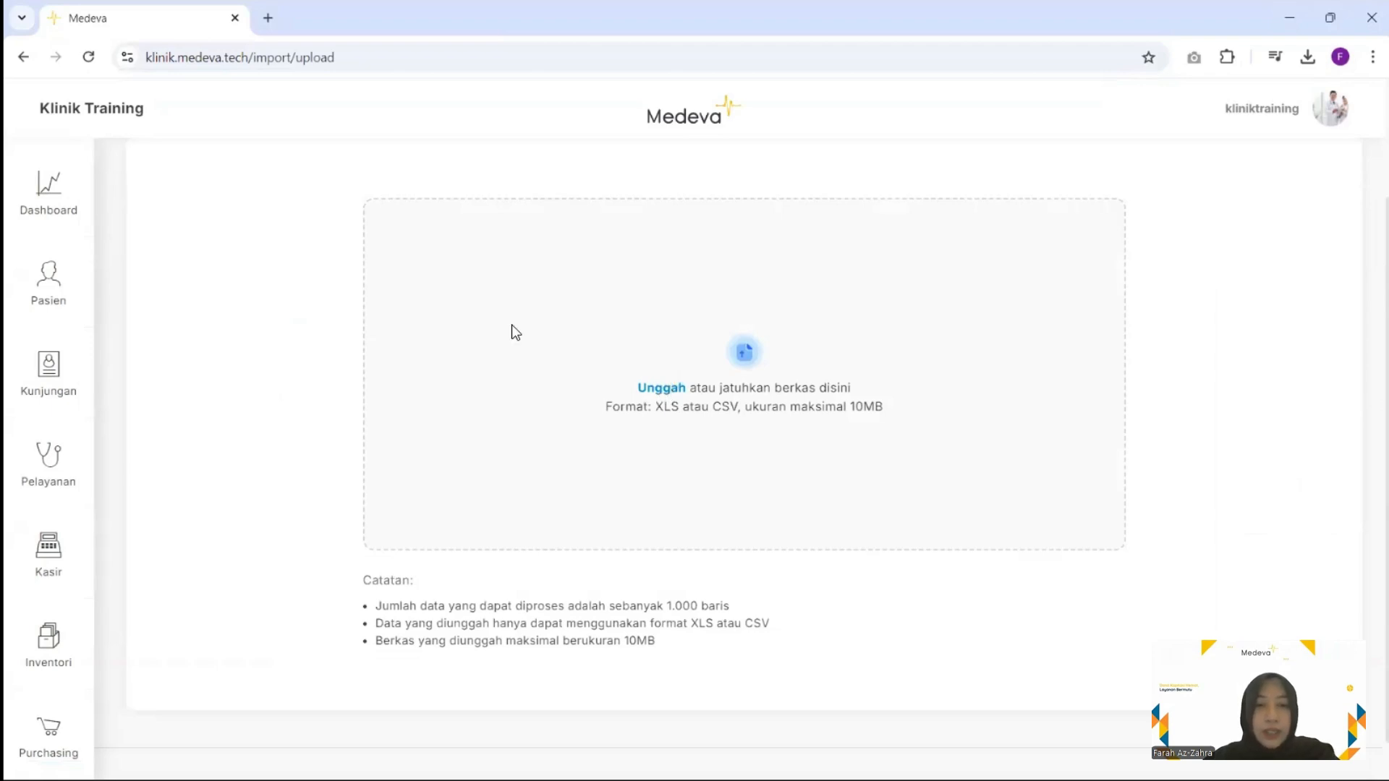
{"action": "left_click", "coordinate": [368, 310]}
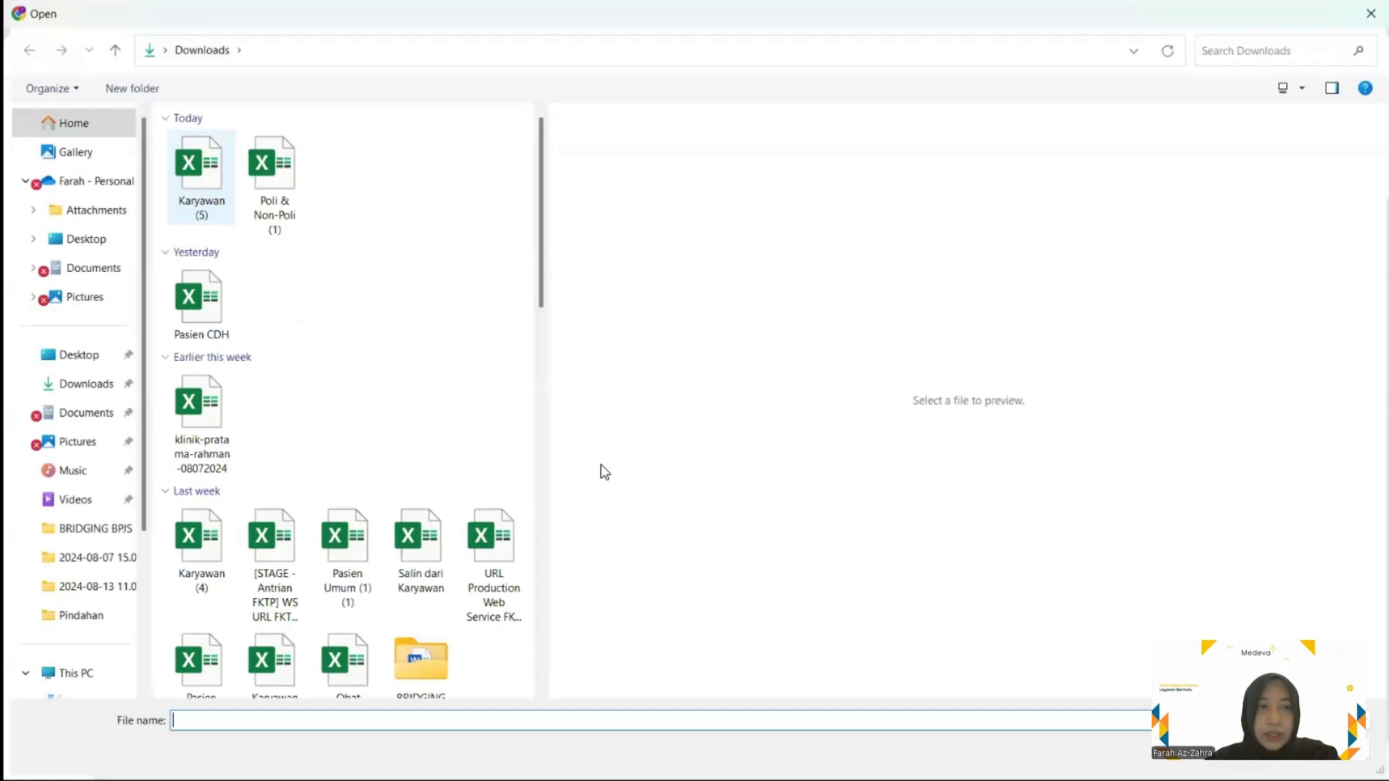
{"action": "double_click", "coordinate": [201, 177]}
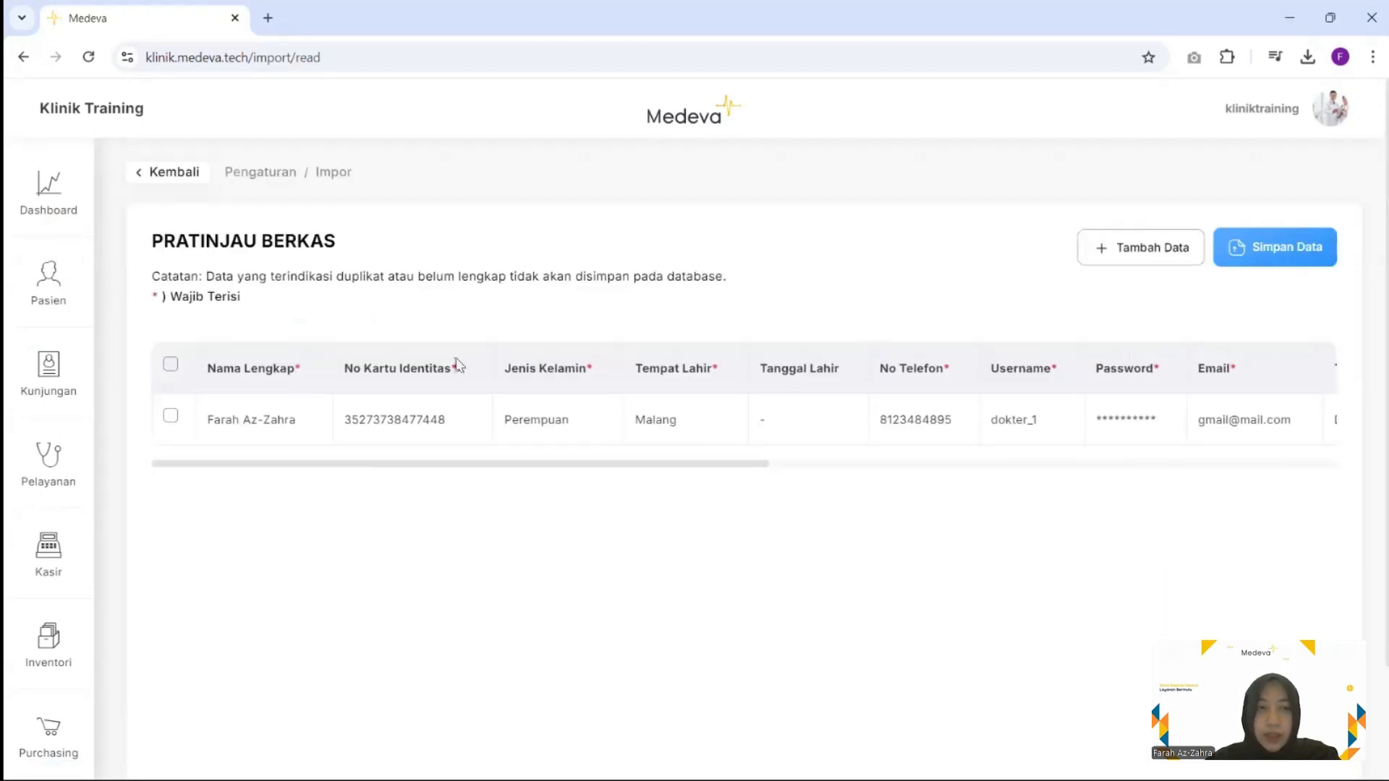
Review all preview columns and submit the Dokter record with Simpan Data, which fails with 404
{"action": "mouse_move", "coordinate": [590, 434]}
{"action": "scroll", "coordinate": [594, 436], "scroll_direction": "right", "scroll_amount": 2}
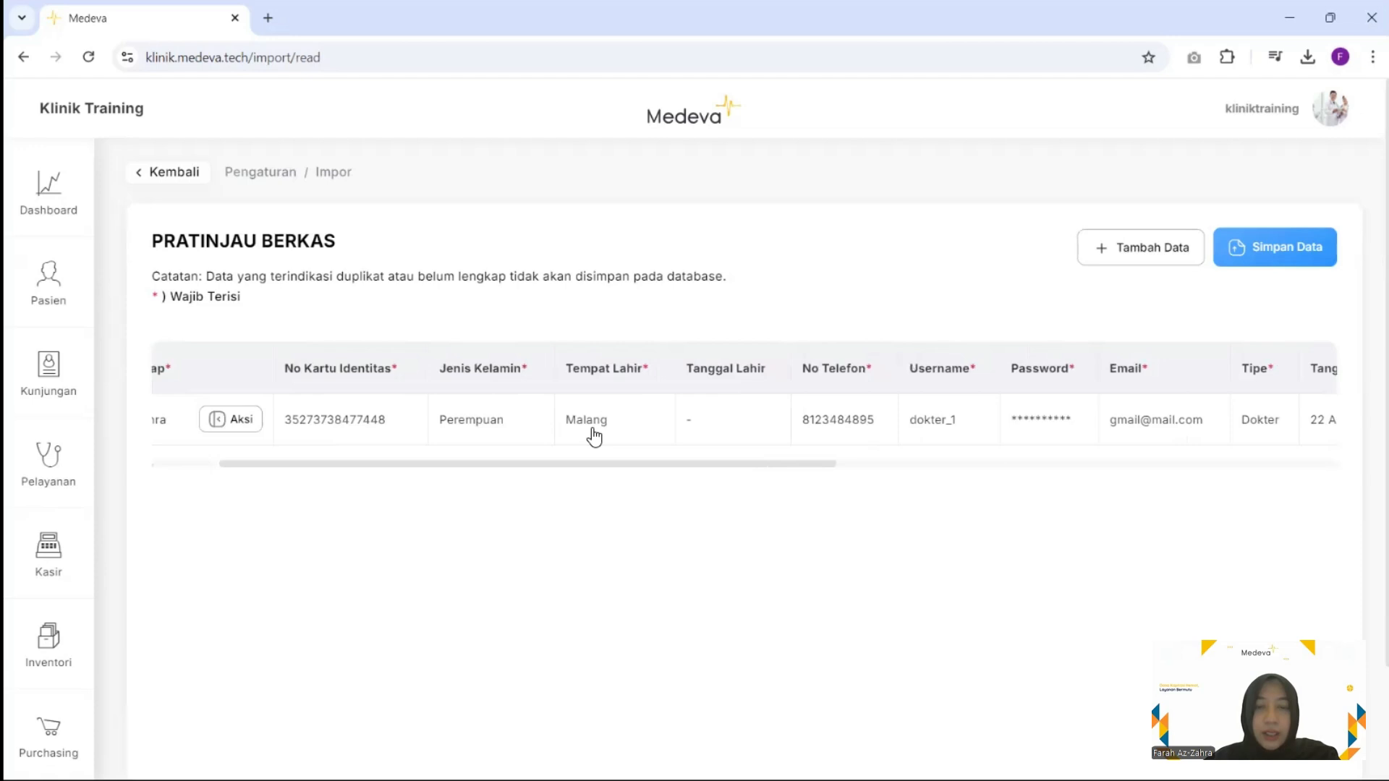
{"action": "scroll", "coordinate": [593, 437], "scroll_direction": "right", "scroll_amount": 5}
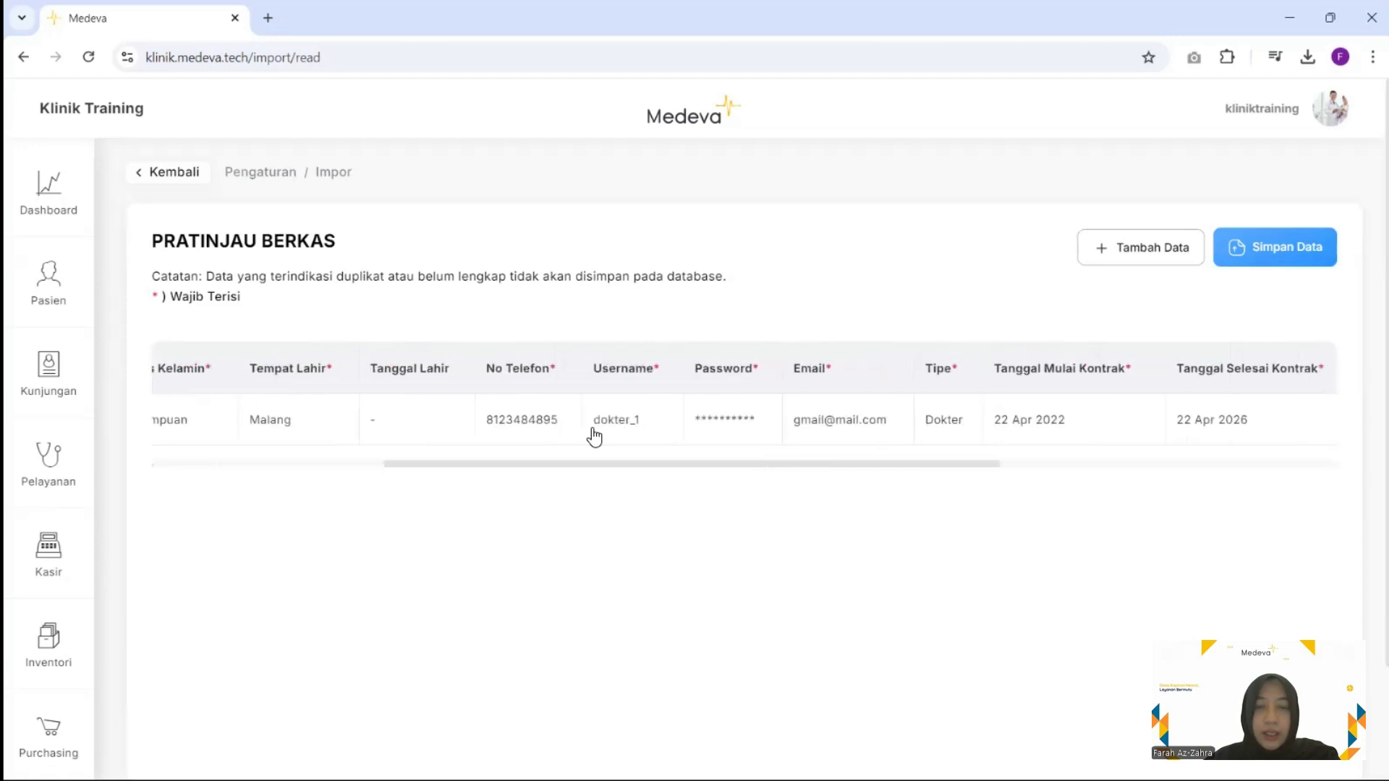
{"action": "scroll", "coordinate": [593, 436], "scroll_direction": "right", "scroll_amount": 10}
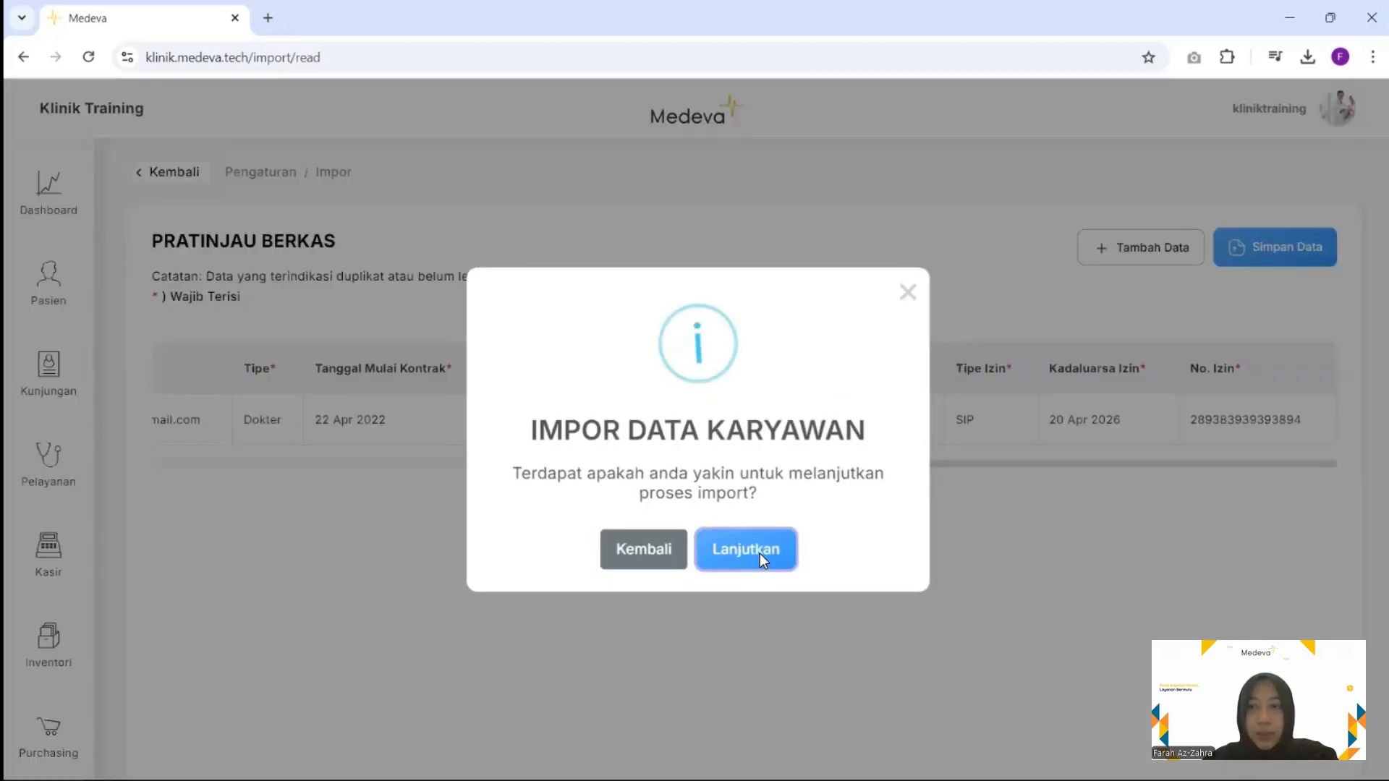
{"action": "left_click", "coordinate": [759, 551]}
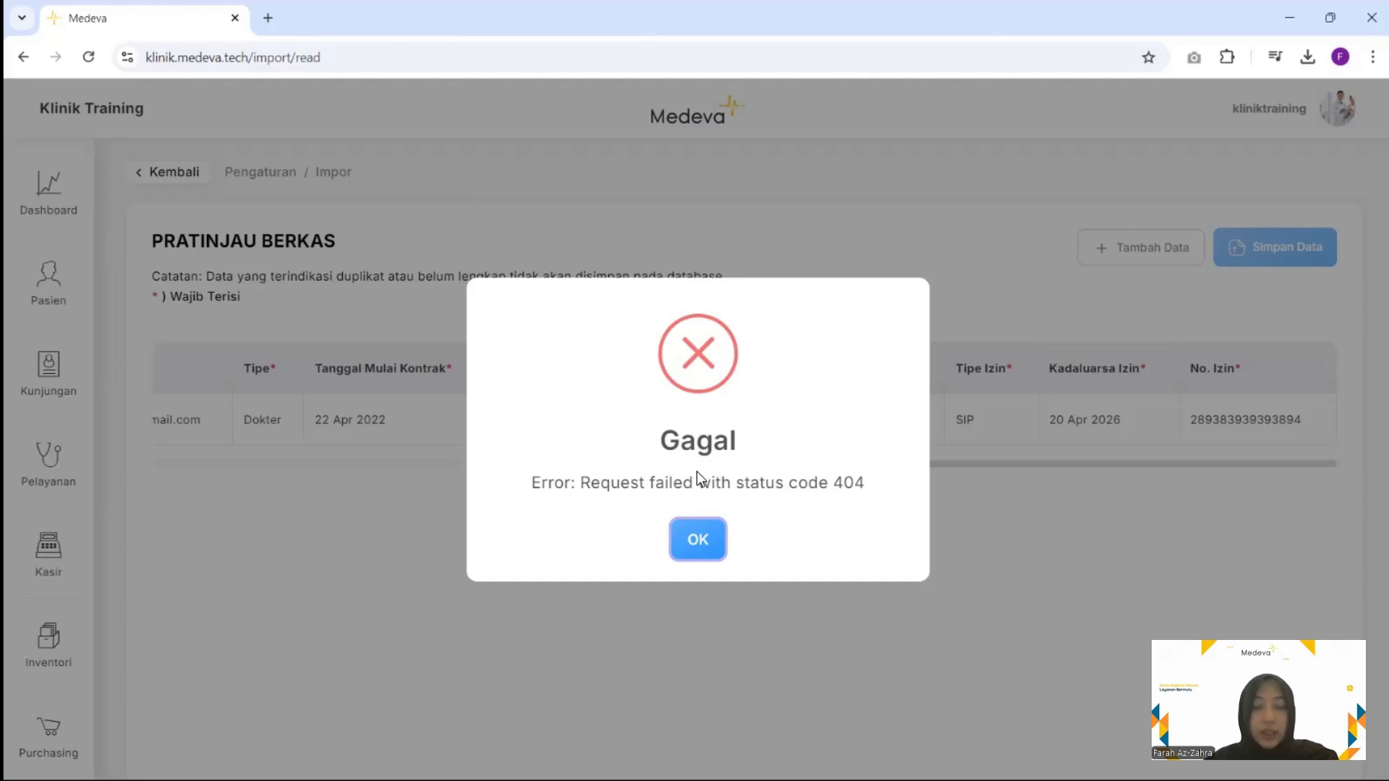
Dismiss the Gagal 404 error and scroll the sidebar down toward Pengaturan
{"action": "left_click", "coordinate": [697, 539]}
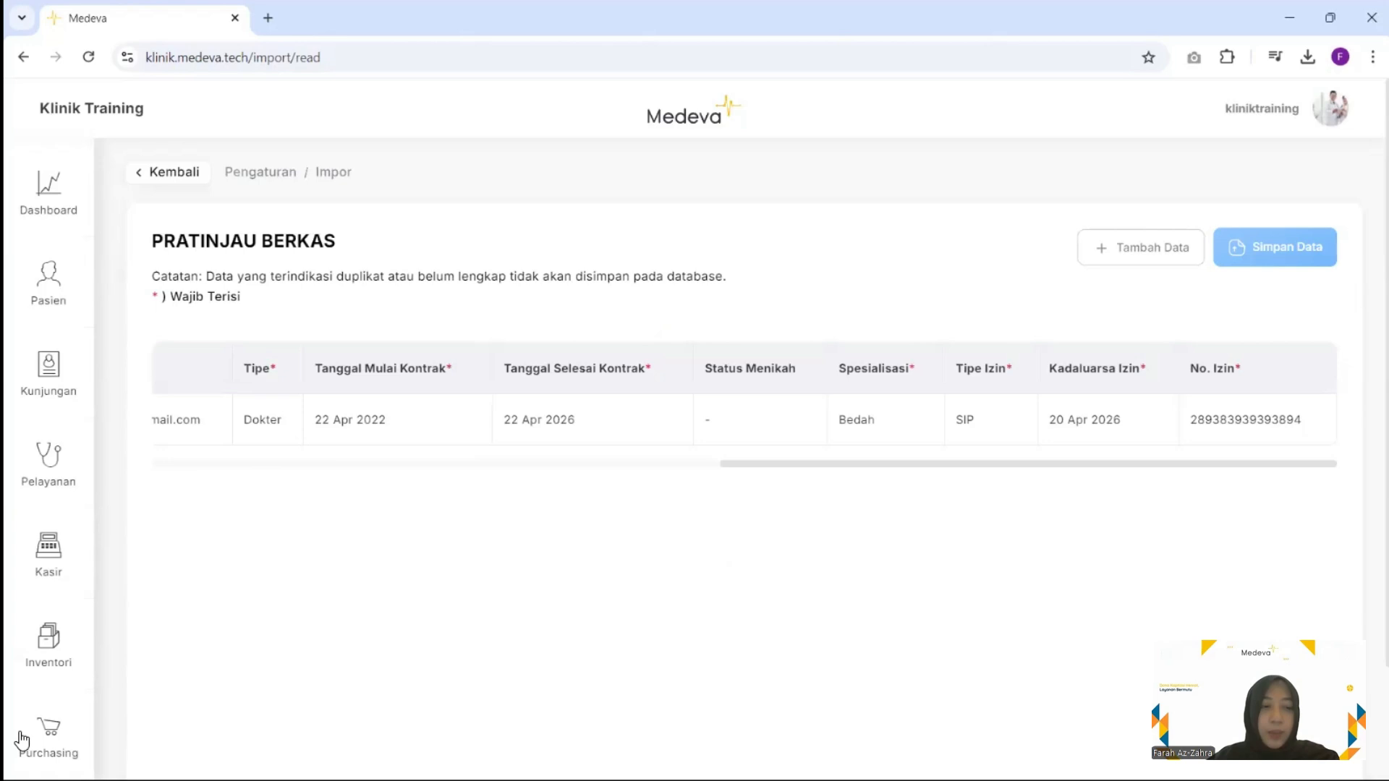
{"action": "scroll", "coordinate": [22, 737], "scroll_direction": "down", "scroll_amount": 3}
Return to Impor Data, browse the Poli, Karyawan, Pasien and Obat cards, then show the Pengaturan submenu
{"action": "left_click", "coordinate": [43, 734]}
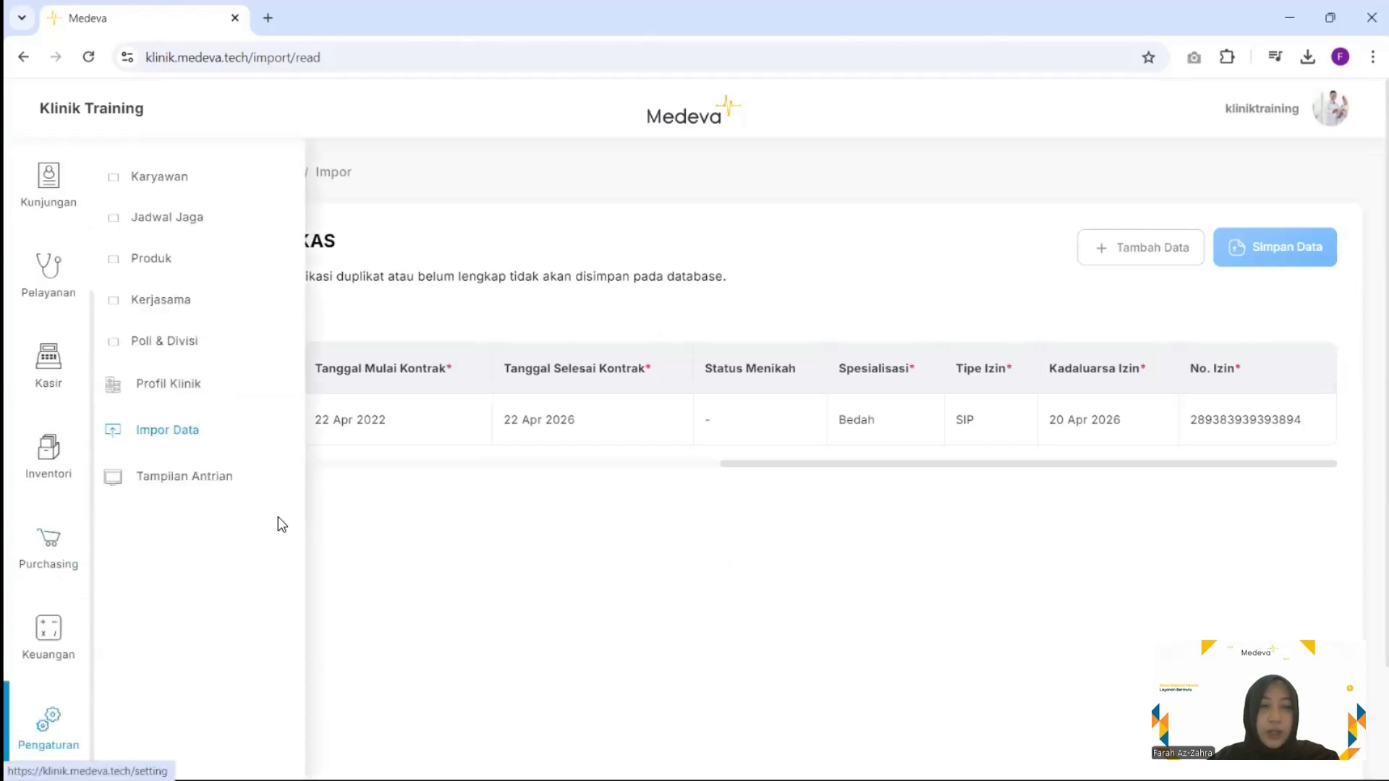
{"action": "left_click", "coordinate": [194, 441]}
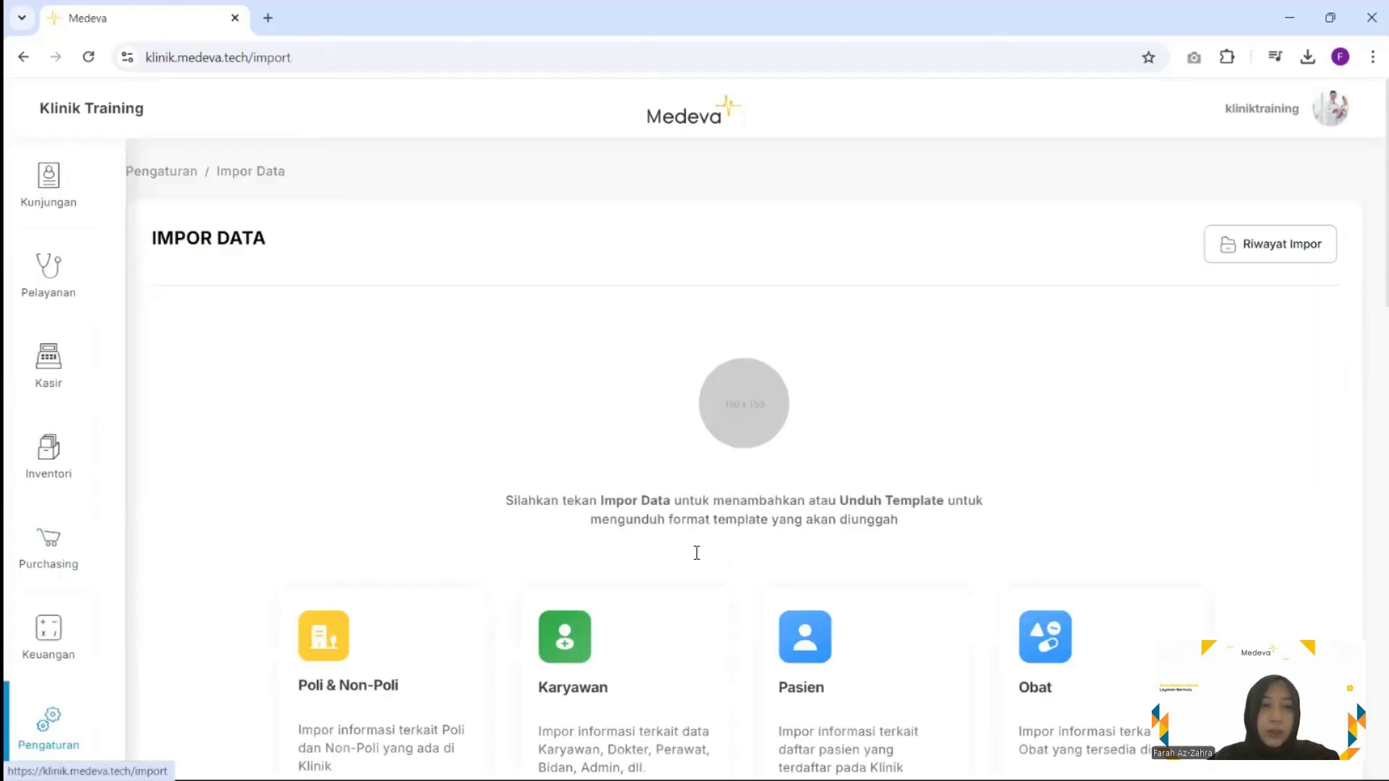
{"action": "scroll", "coordinate": [696, 554], "scroll_direction": "down", "scroll_amount": 4}
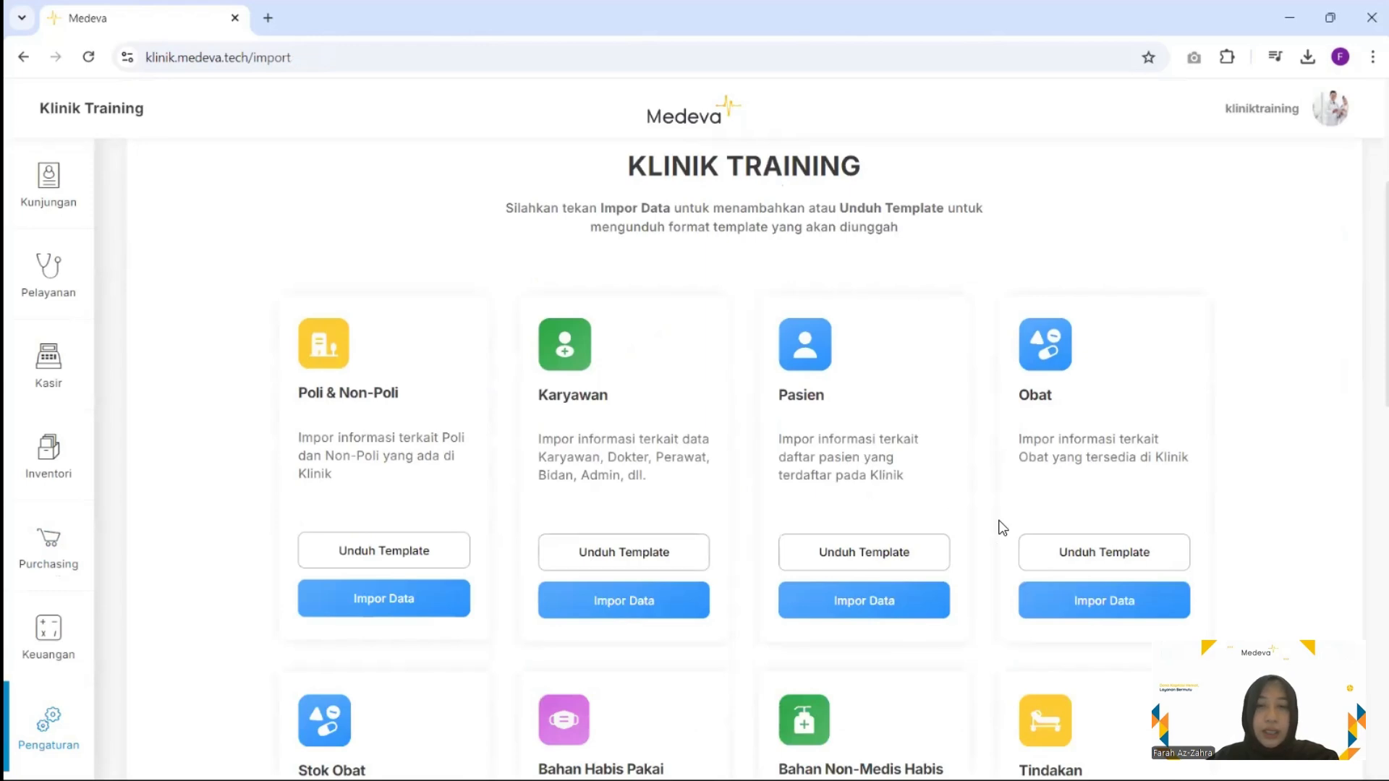
{"action": "scroll", "coordinate": [995, 527], "scroll_direction": "down", "scroll_amount": 2}
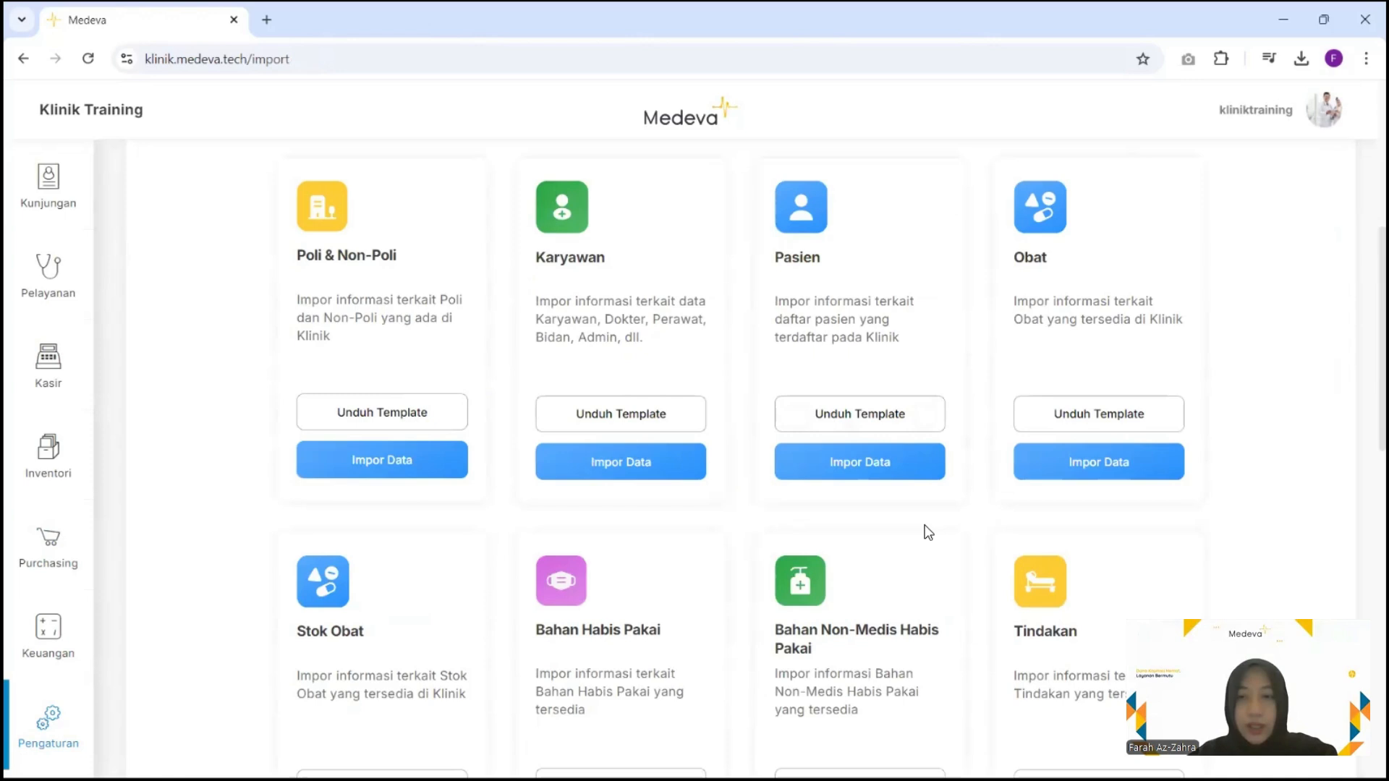
{"action": "scroll", "coordinate": [928, 431], "scroll_direction": "down", "scroll_amount": 1}
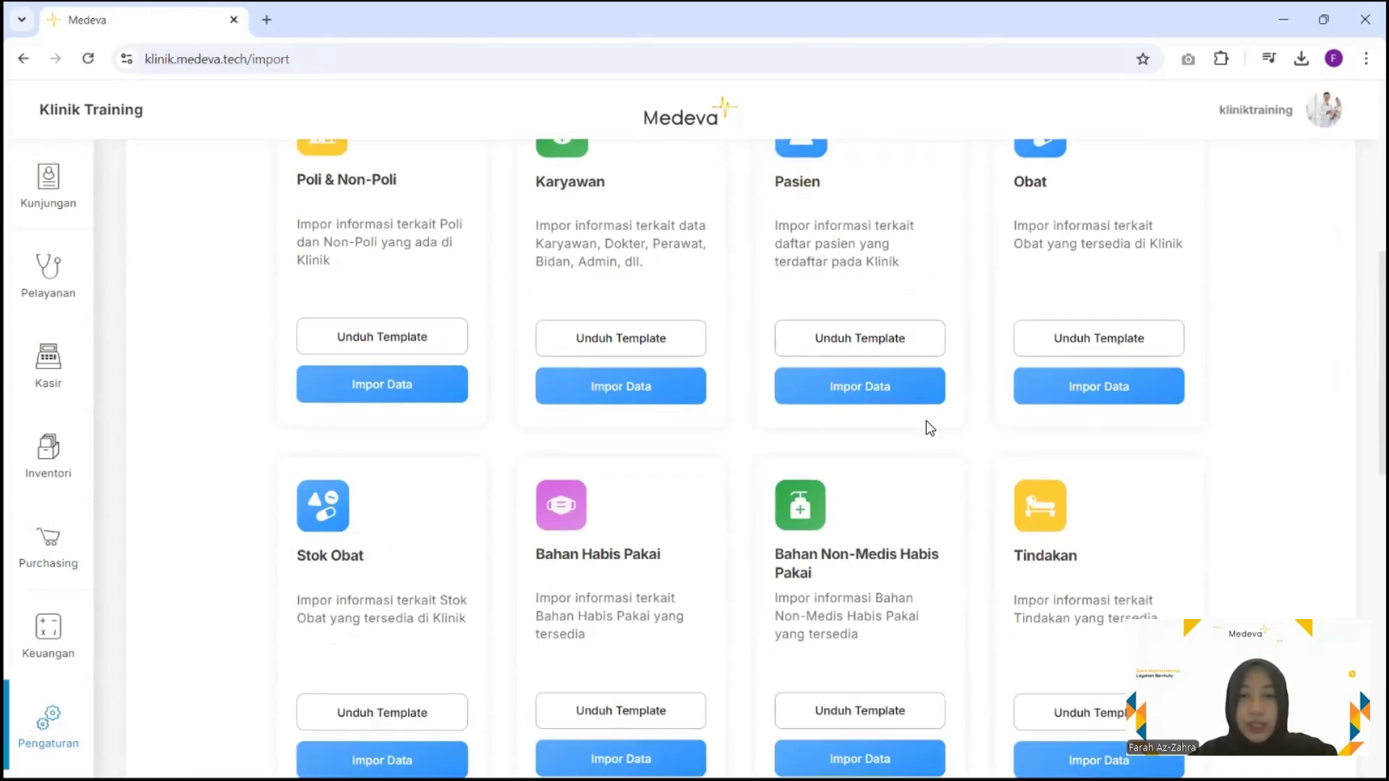
{"action": "scroll", "coordinate": [928, 428], "scroll_direction": "down", "scroll_amount": 6}
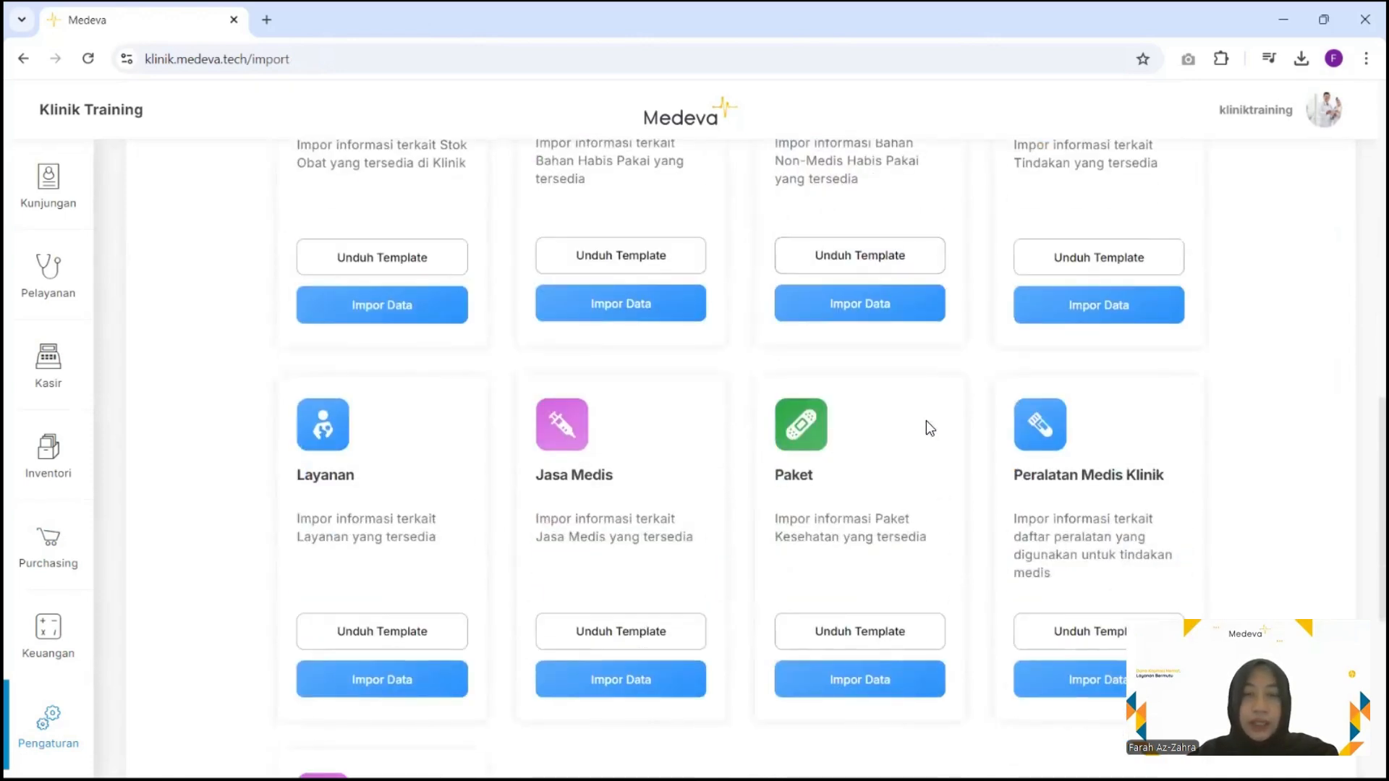
{"action": "scroll", "coordinate": [925, 428], "scroll_direction": "down", "scroll_amount": 3}
{"action": "scroll", "coordinate": [102, 698], "scroll_direction": "up", "scroll_amount": 5}
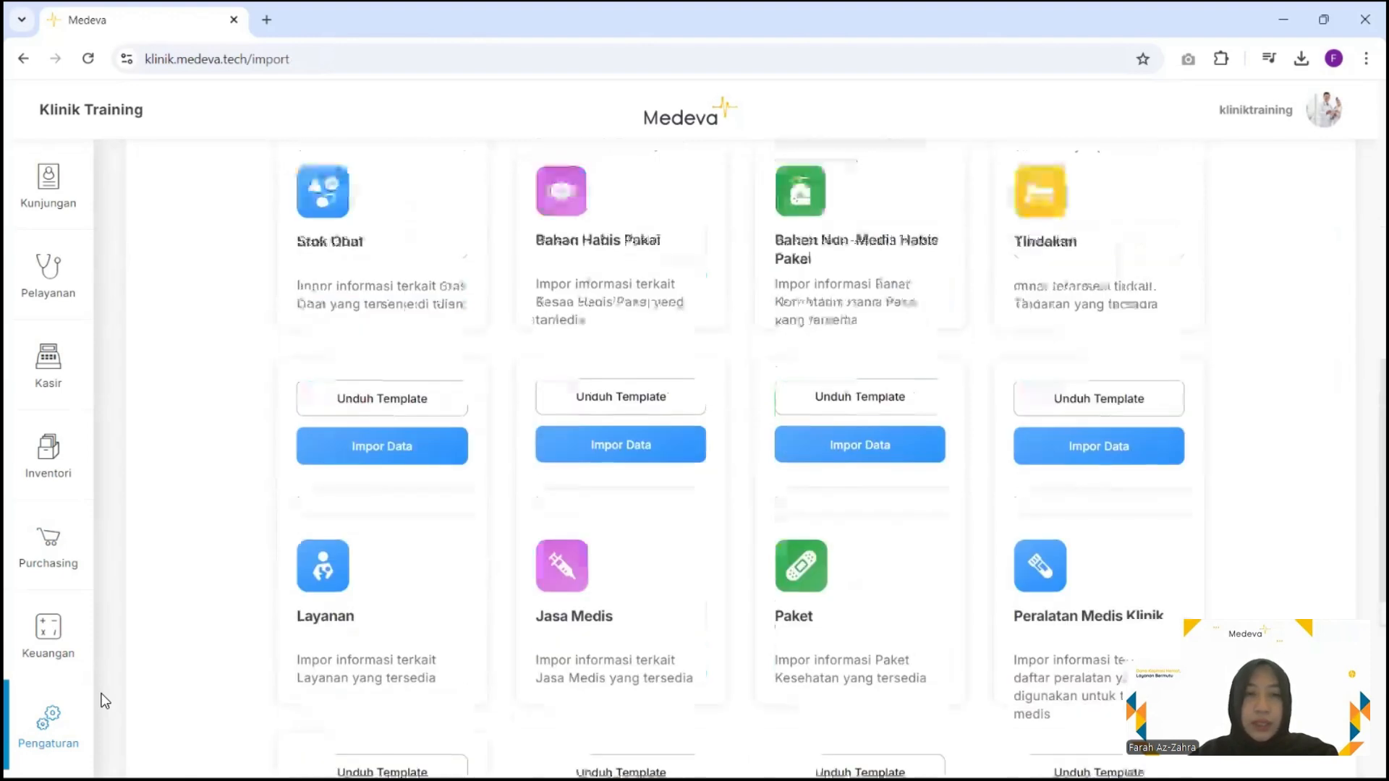
{"action": "scroll", "coordinate": [101, 698], "scroll_direction": "up", "scroll_amount": 4}
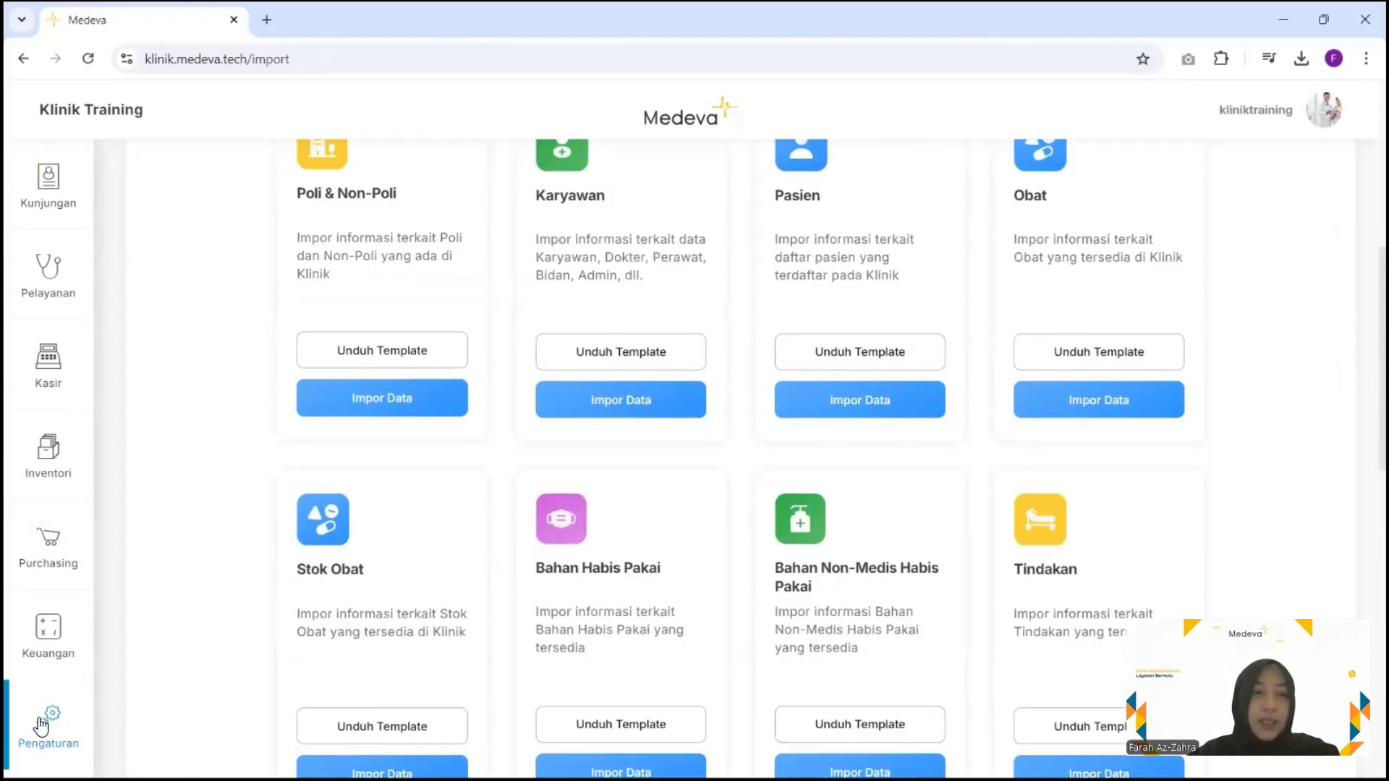
{"action": "mouse_move", "coordinate": [41, 725]}
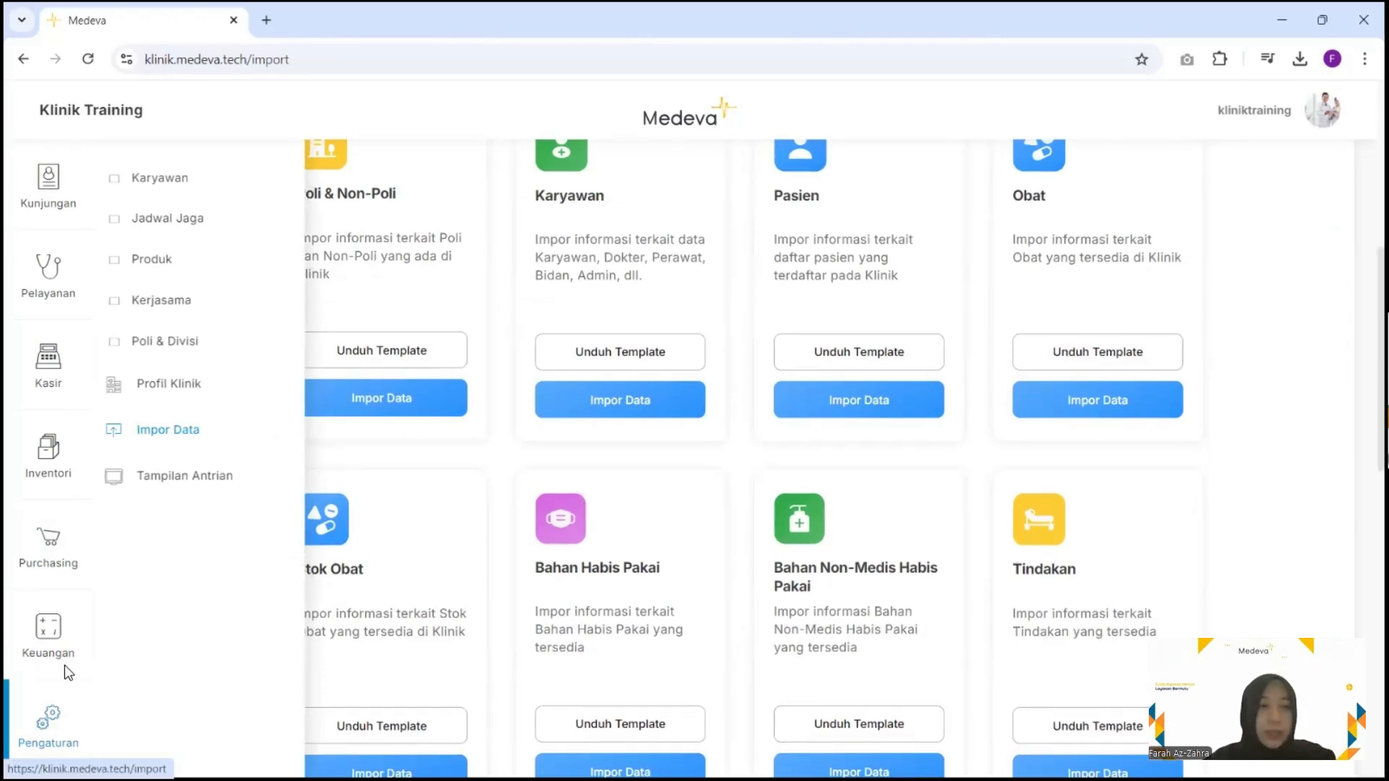
Open Profil Klinik for Klinik Training and close its change-logo dialog without changes
{"action": "left_click", "coordinate": [169, 384]}
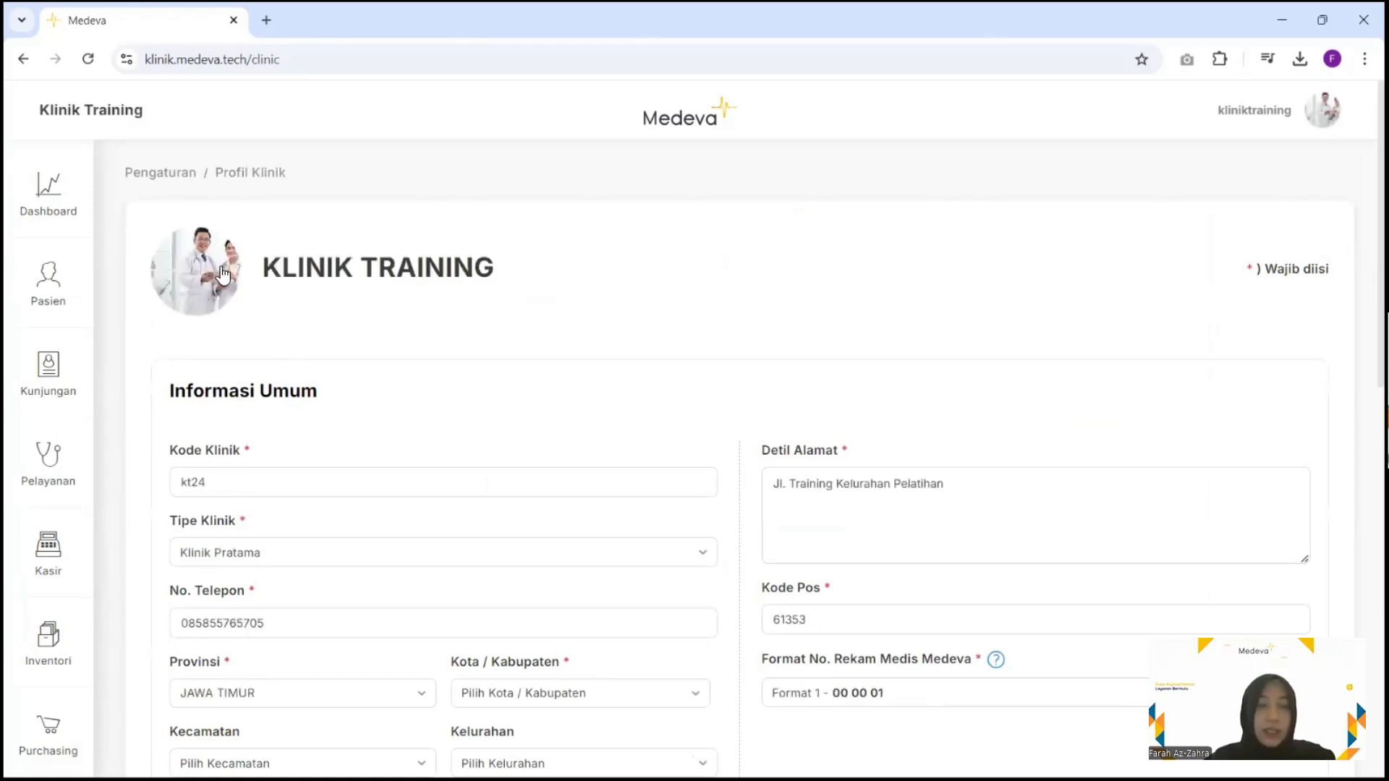
{"action": "left_click", "coordinate": [220, 266]}
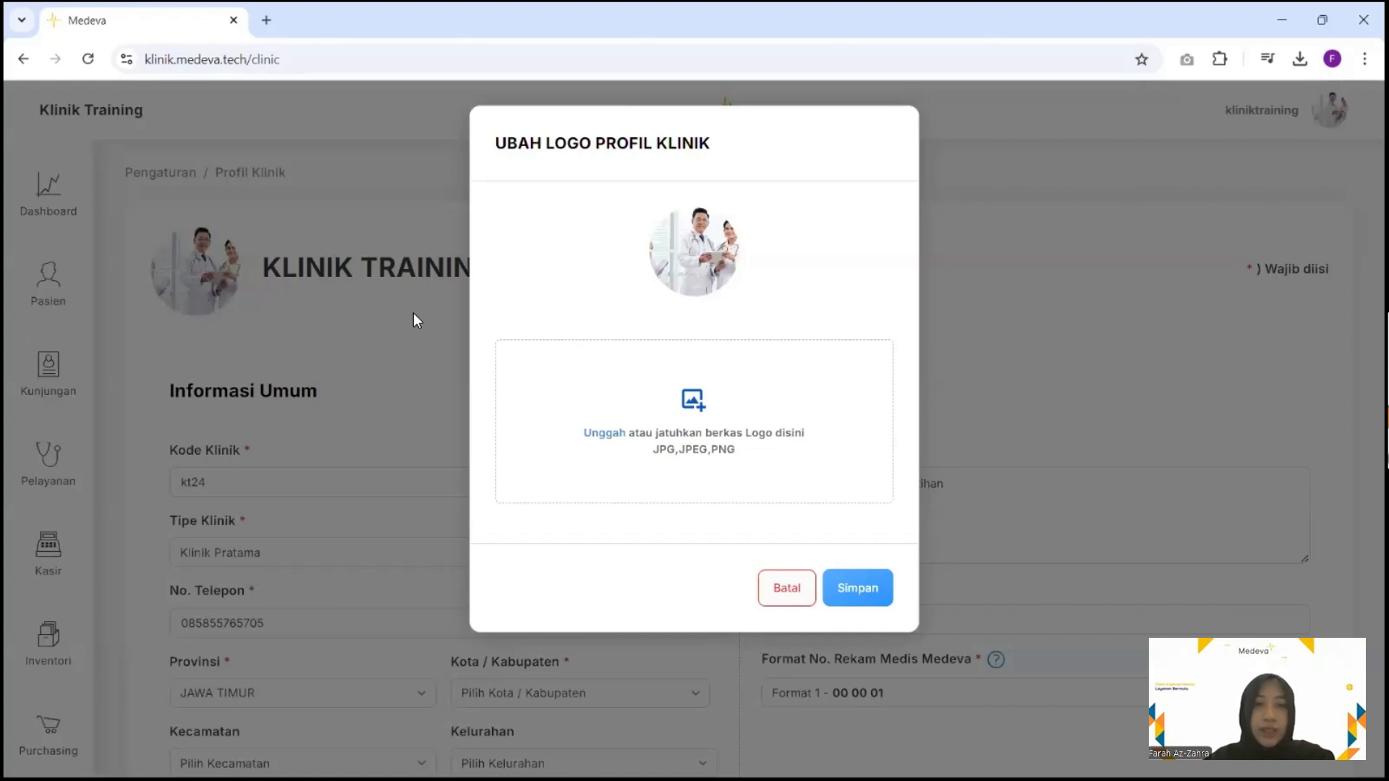
{"action": "left_click", "coordinate": [440, 497]}
{"action": "scroll", "coordinate": [440, 498], "scroll_direction": "down", "scroll_amount": 3}
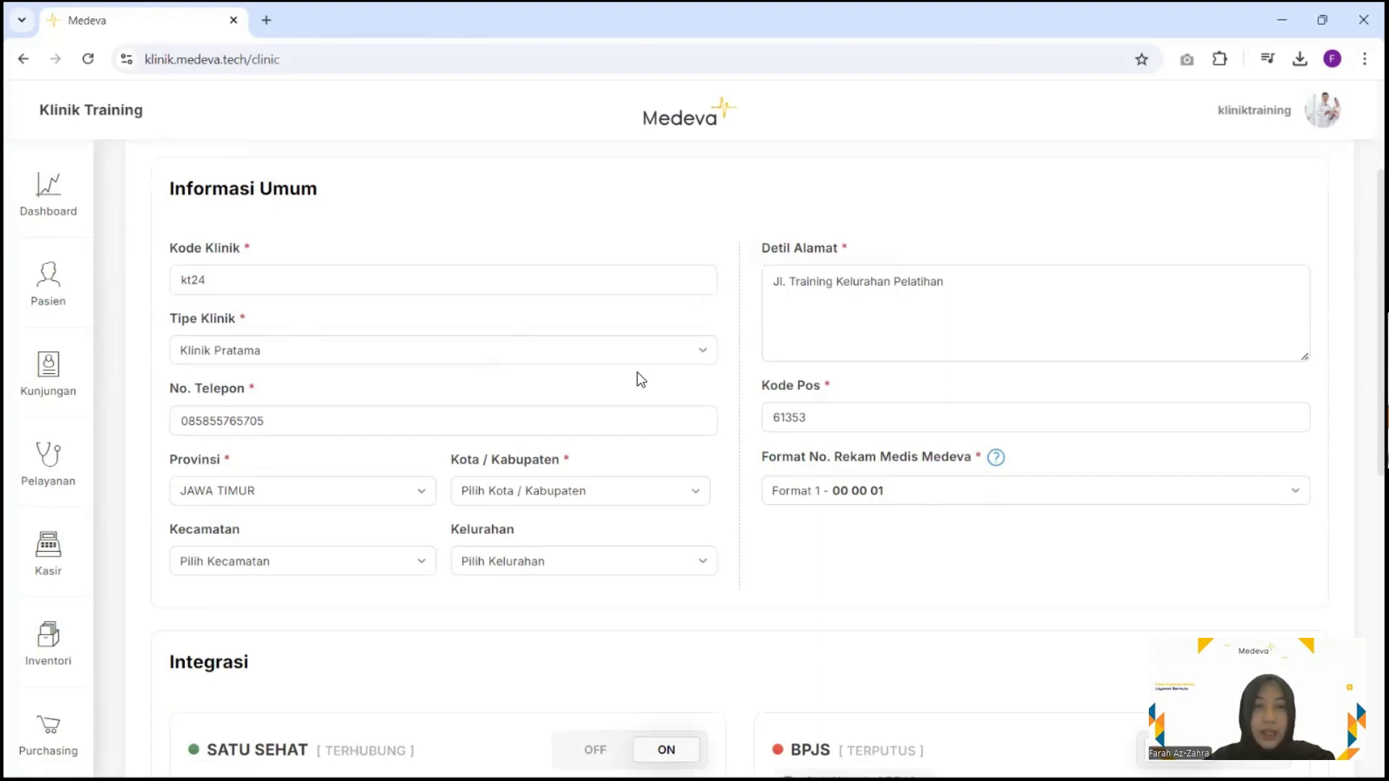
Scroll the Profil Klinik page down to the Integrasi section with SATU SEHAT and BPJS
{"action": "scroll", "coordinate": [640, 379], "scroll_direction": "up", "scroll_amount": 3}
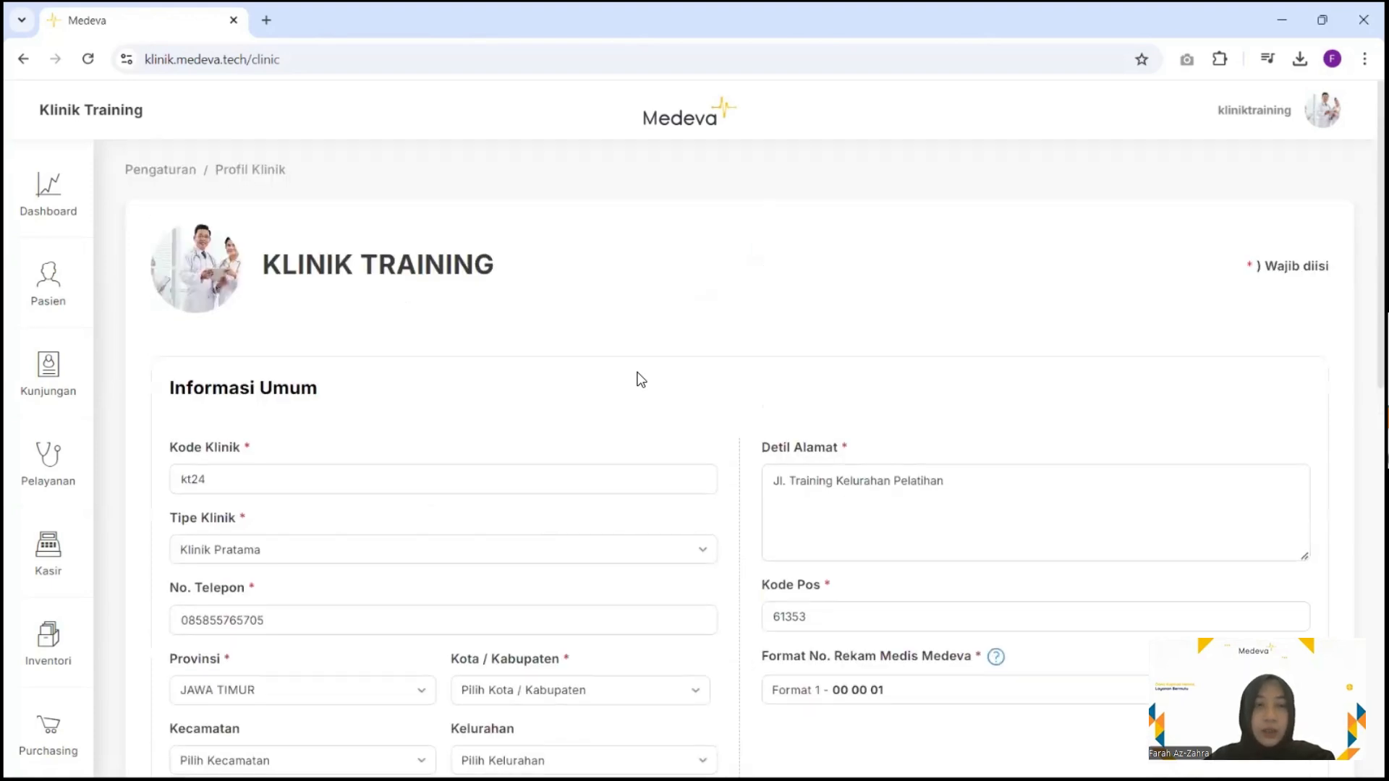
{"action": "scroll", "coordinate": [640, 379], "scroll_direction": "down", "scroll_amount": 2}
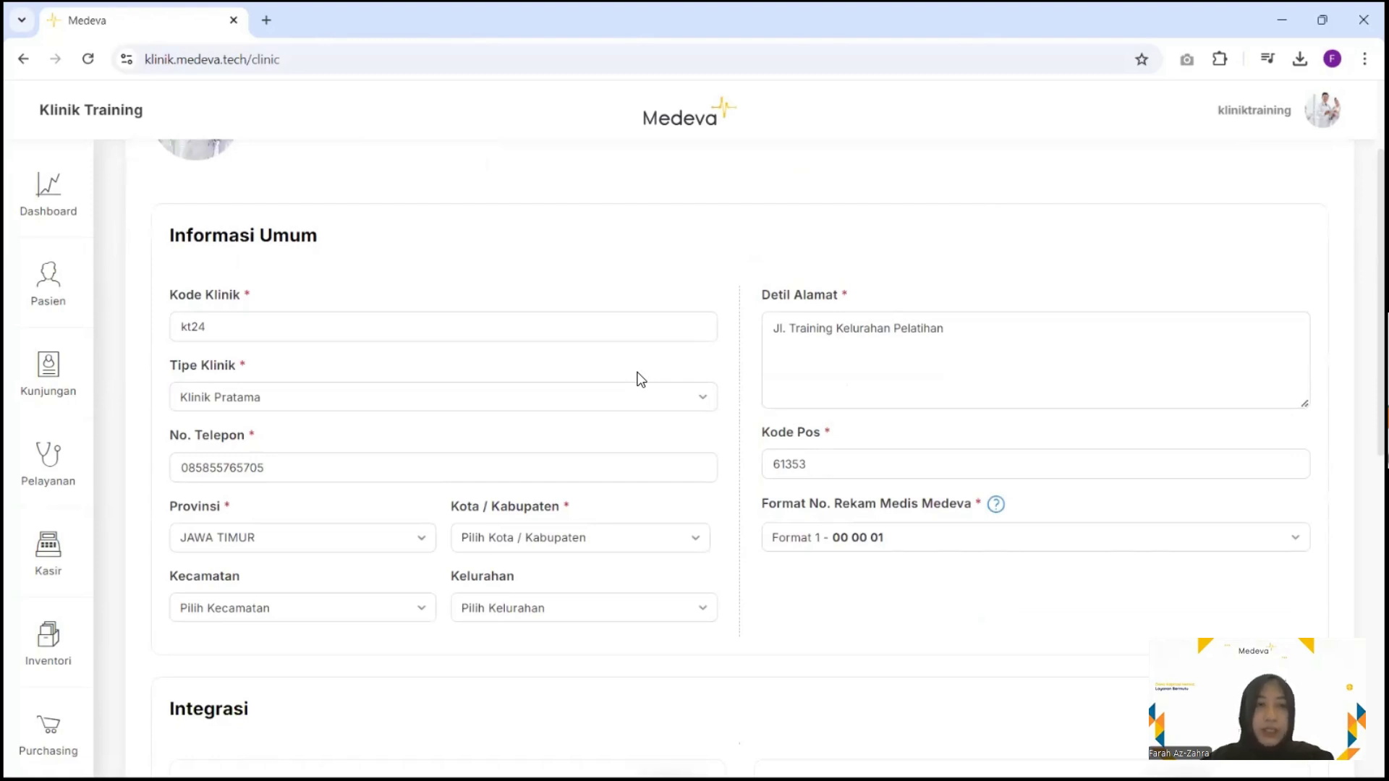
{"action": "scroll", "coordinate": [640, 379], "scroll_direction": "down", "scroll_amount": 5}
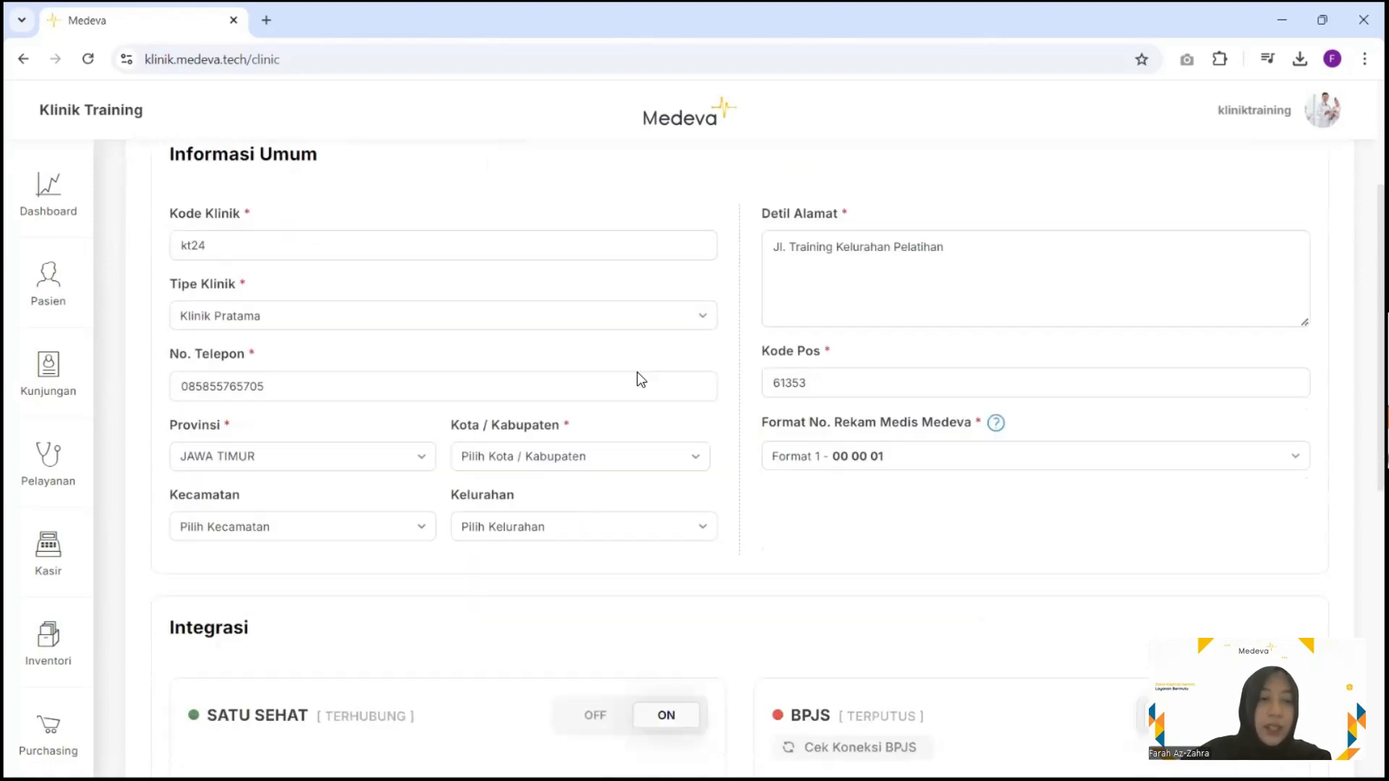
{"action": "scroll", "coordinate": [423, 274], "scroll_direction": "down", "scroll_amount": 1}
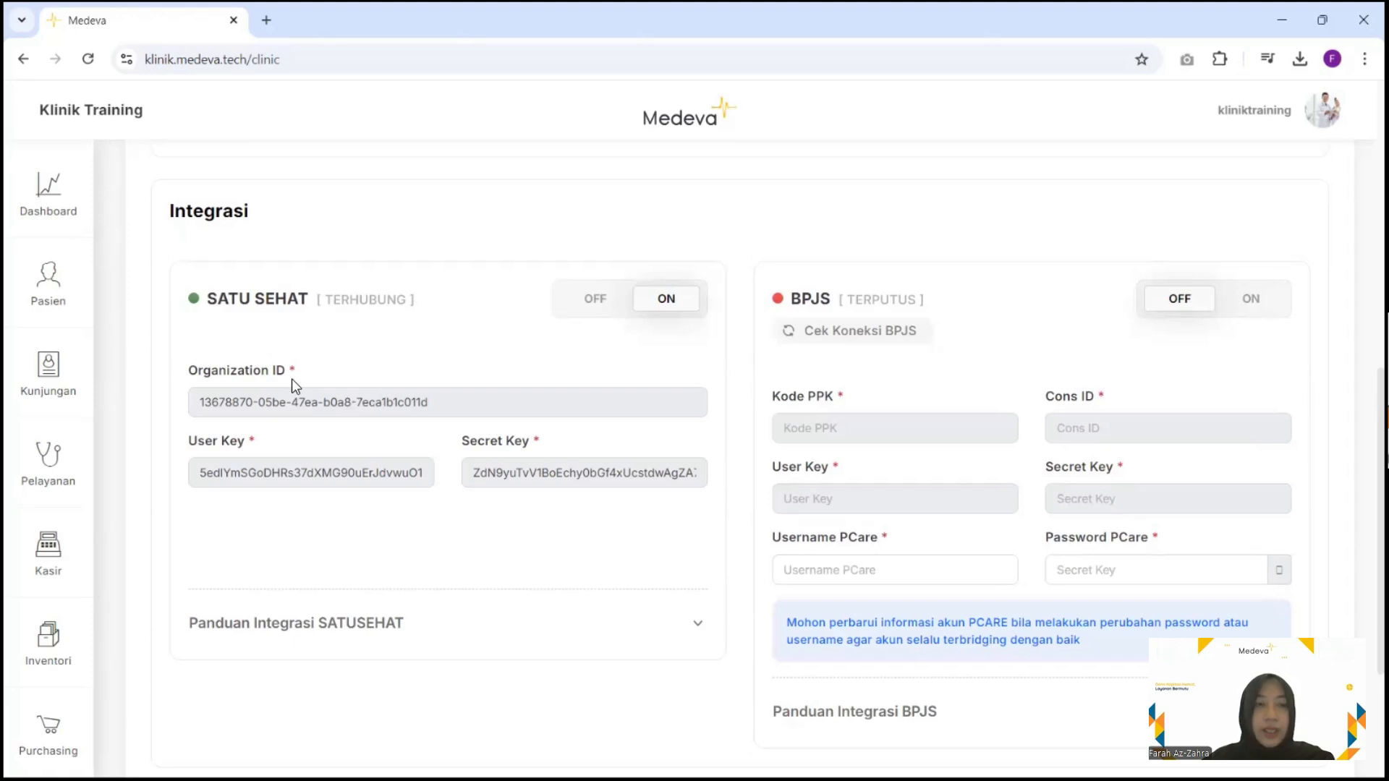
{"action": "scroll", "coordinate": [436, 502], "scroll_direction": "down", "scroll_amount": 1}
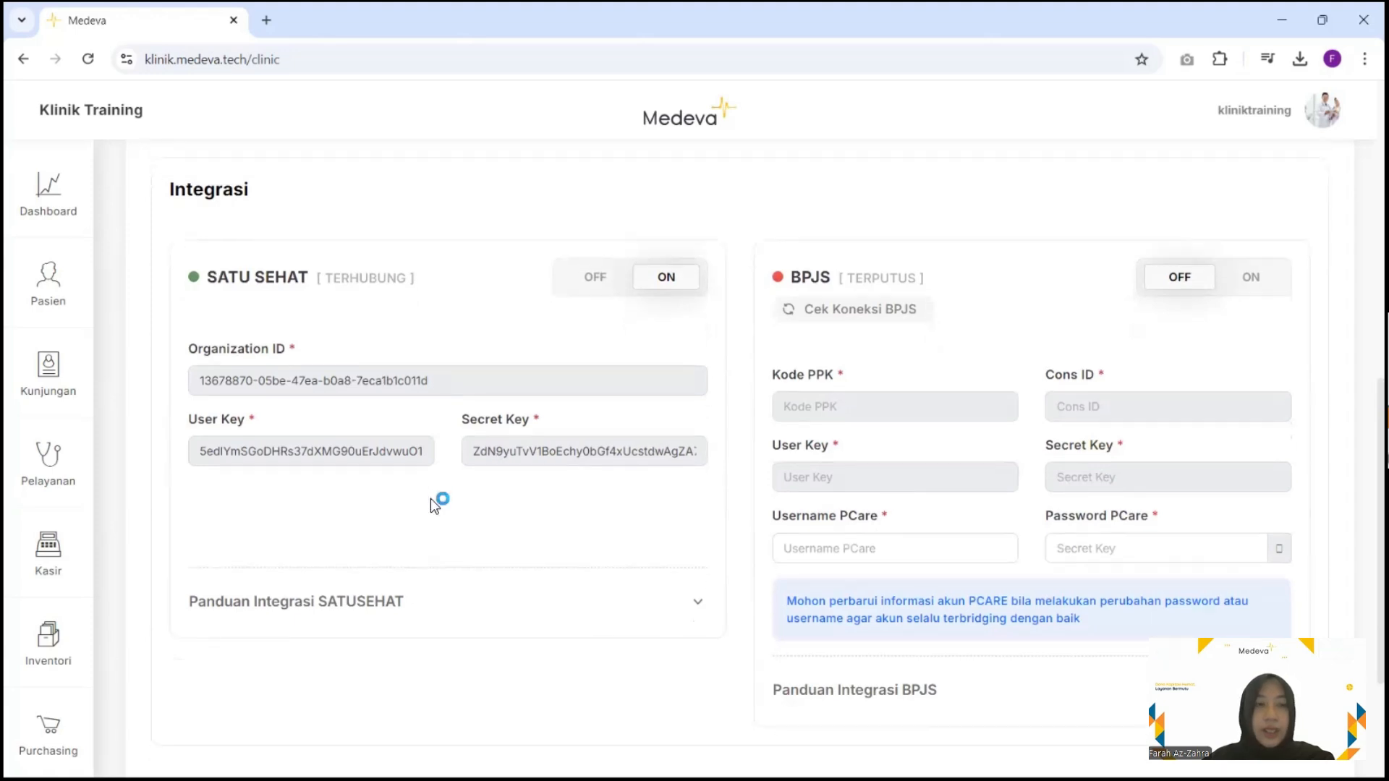
Expand Panduan Integrasi SATUSEHAT and read through the SATUSEHAT and BPJS setup steps
{"action": "scroll", "coordinate": [905, 571], "scroll_direction": "down", "scroll_amount": 2}
{"action": "left_click", "coordinate": [905, 571]}
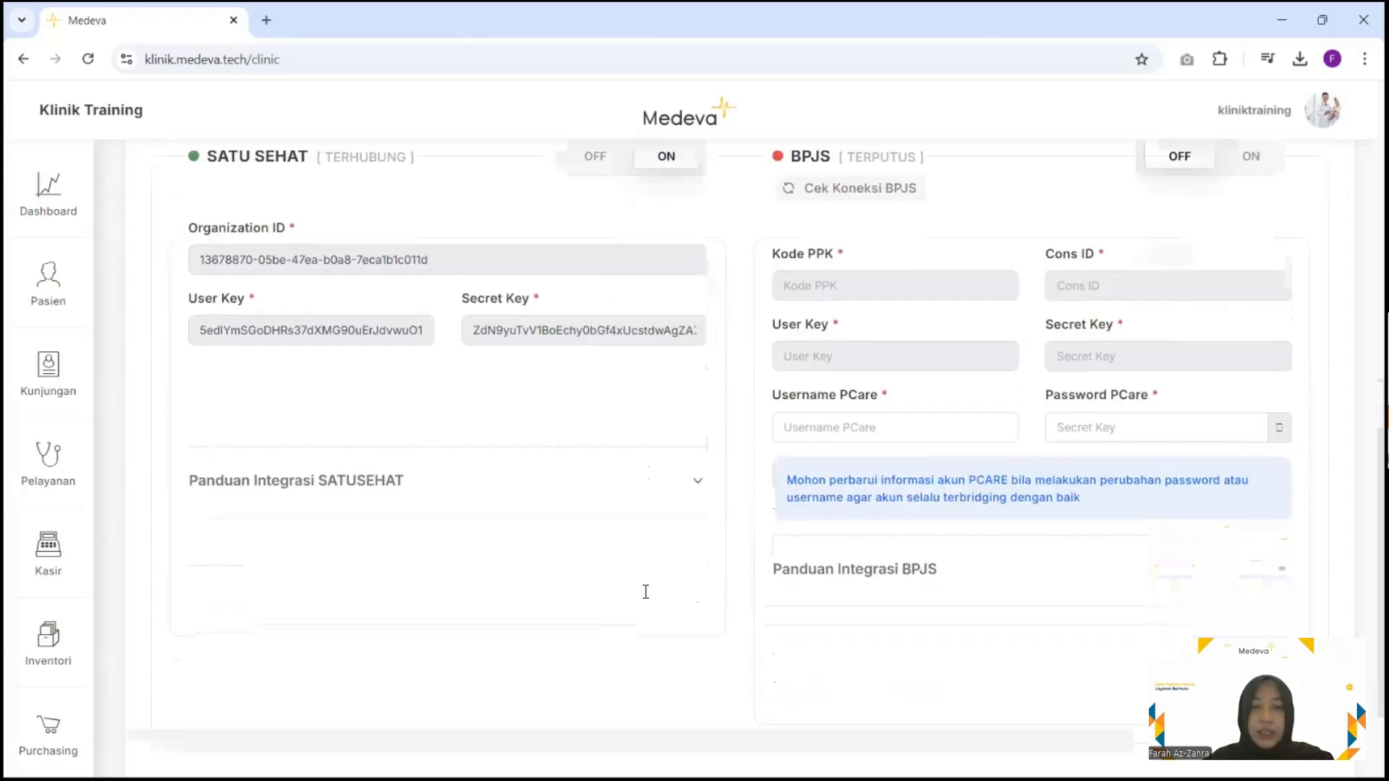
{"action": "scroll", "coordinate": [562, 576], "scroll_direction": "down", "scroll_amount": 1}
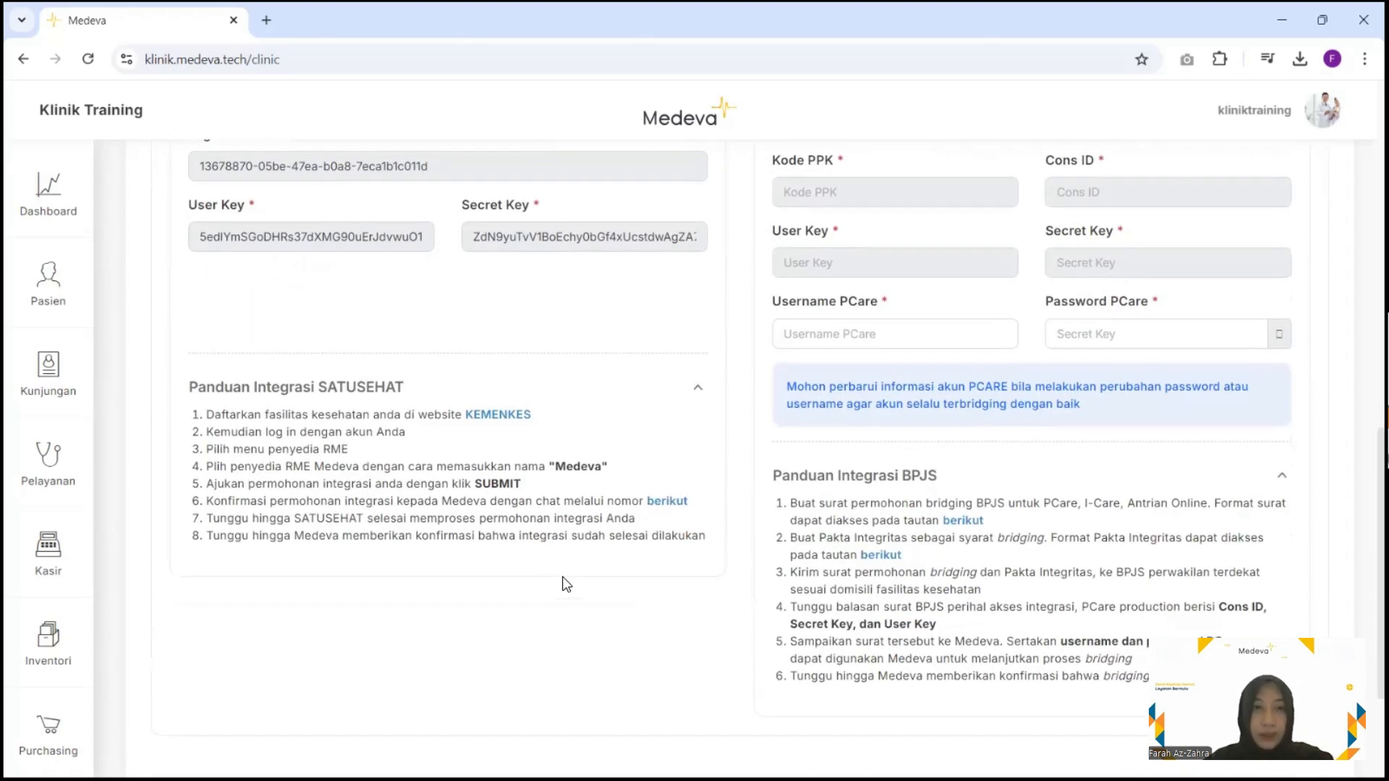
{"action": "scroll", "coordinate": [567, 585], "scroll_direction": "up", "scroll_amount": 1}
{"action": "scroll", "coordinate": [562, 576], "scroll_direction": "up", "scroll_amount": 1}
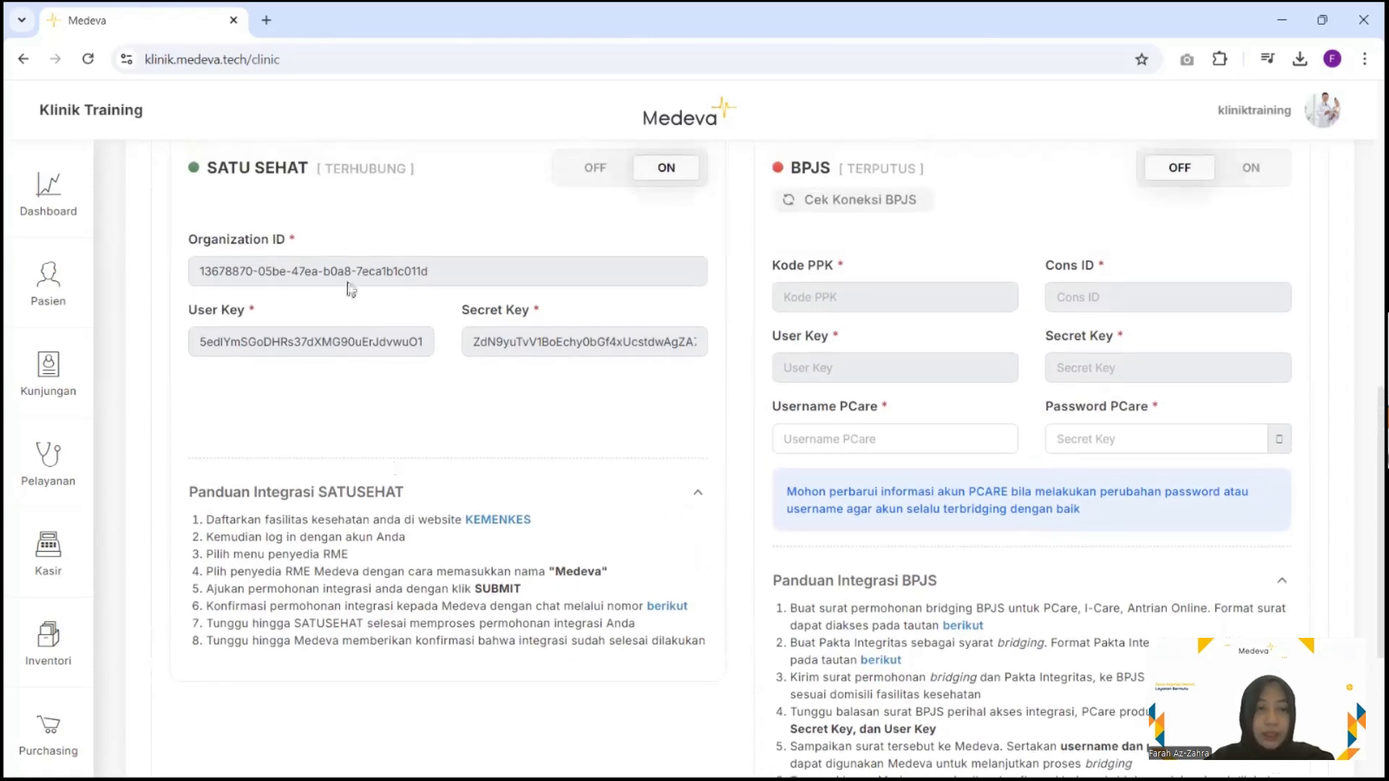
{"action": "scroll", "coordinate": [395, 448], "scroll_direction": "up", "scroll_amount": 1}
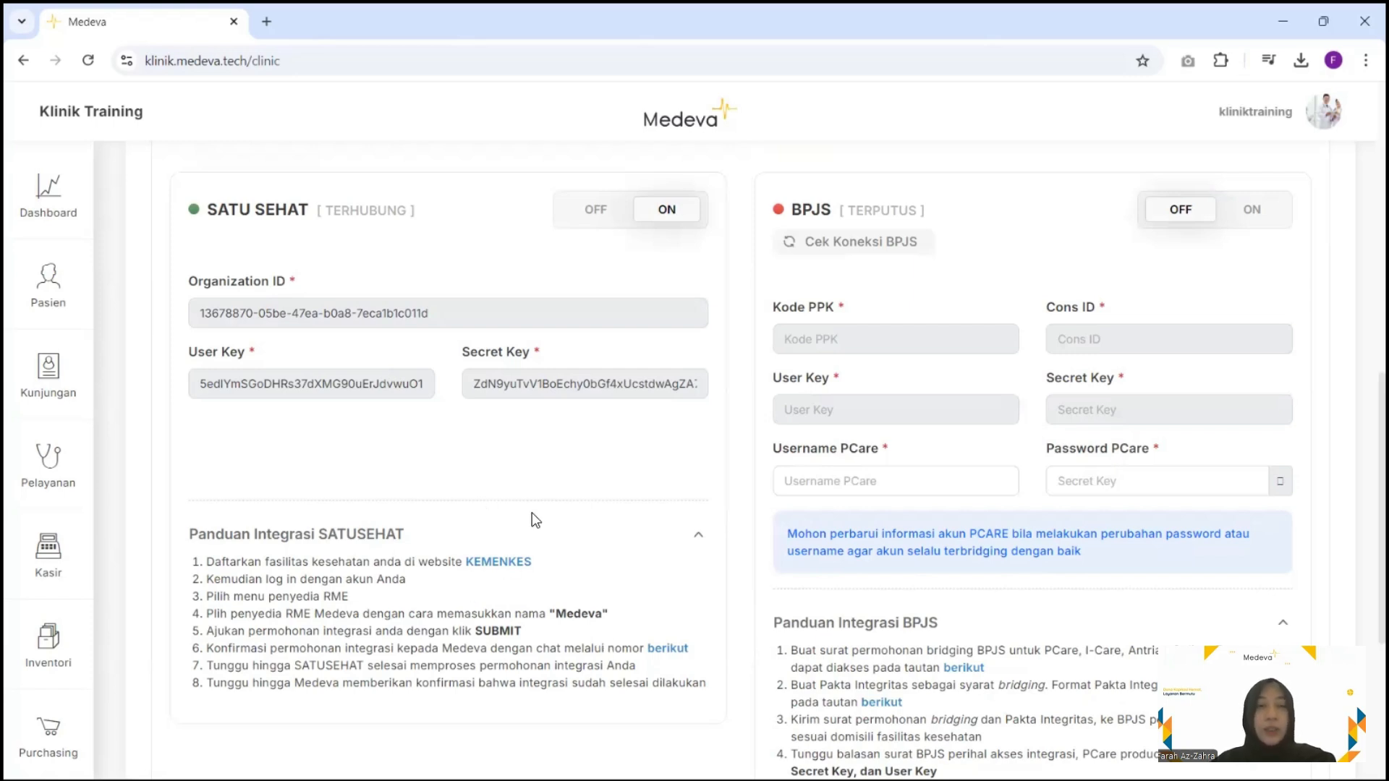
{"action": "scroll", "coordinate": [531, 512], "scroll_direction": "up", "scroll_amount": 1}
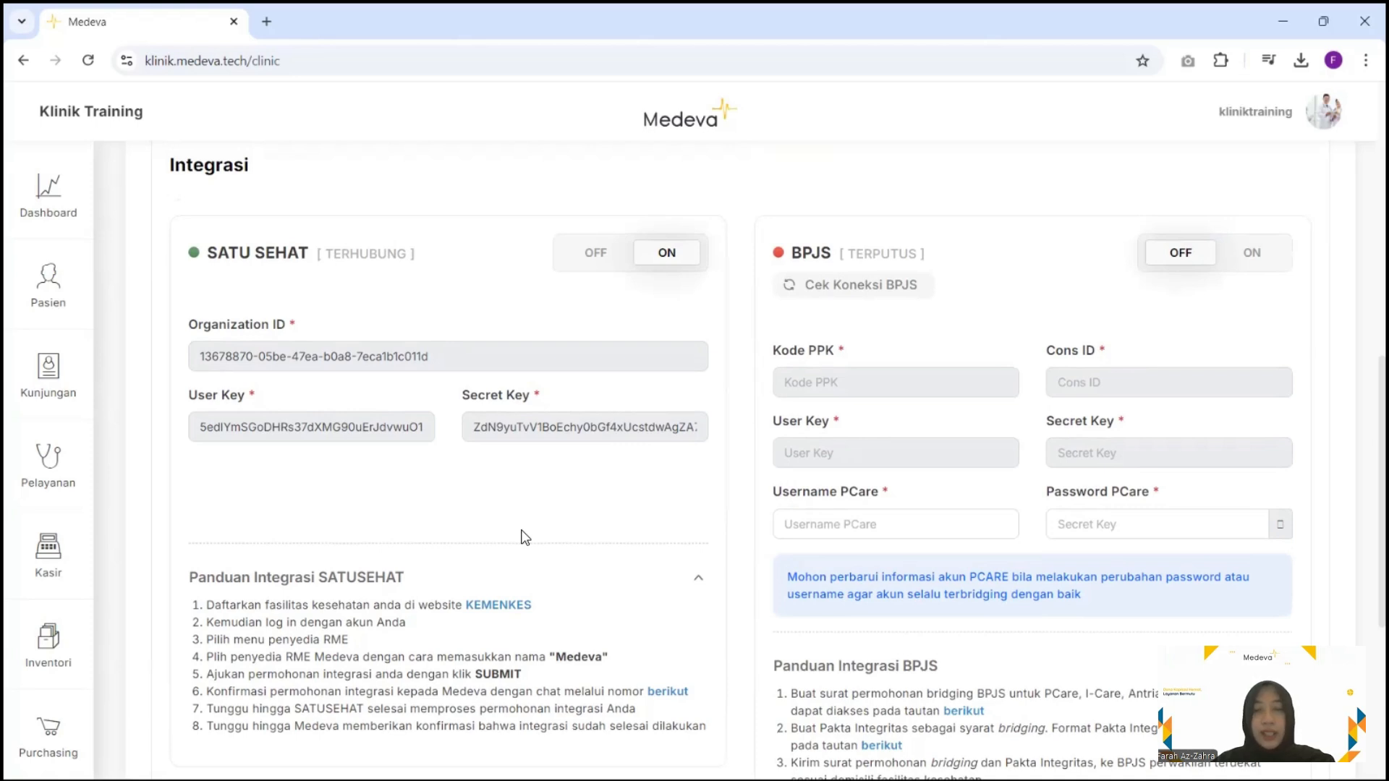
{"action": "scroll", "coordinate": [525, 537], "scroll_direction": "down", "scroll_amount": 1}
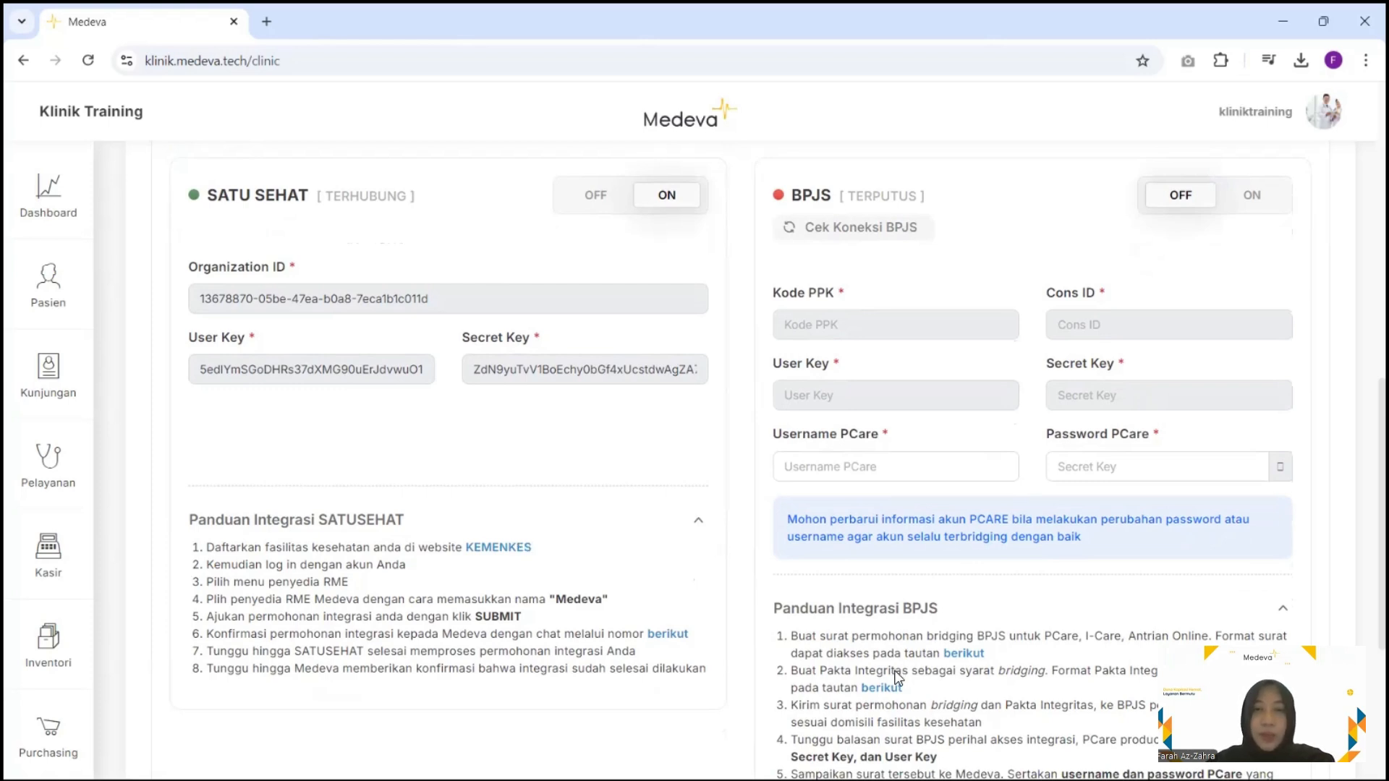
{"action": "scroll", "coordinate": [896, 676], "scroll_direction": "down", "scroll_amount": 4}
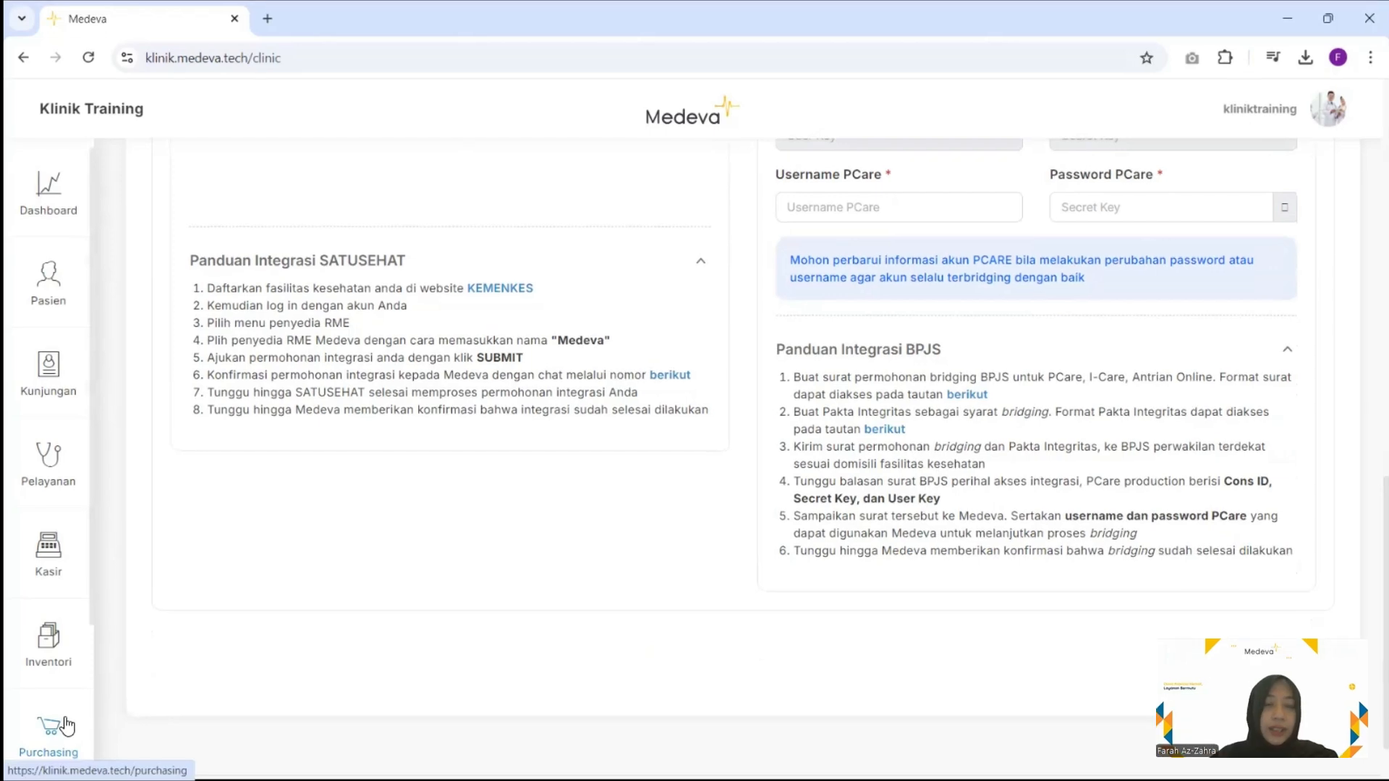
{"action": "scroll", "coordinate": [66, 725], "scroll_direction": "down", "scroll_amount": 3}
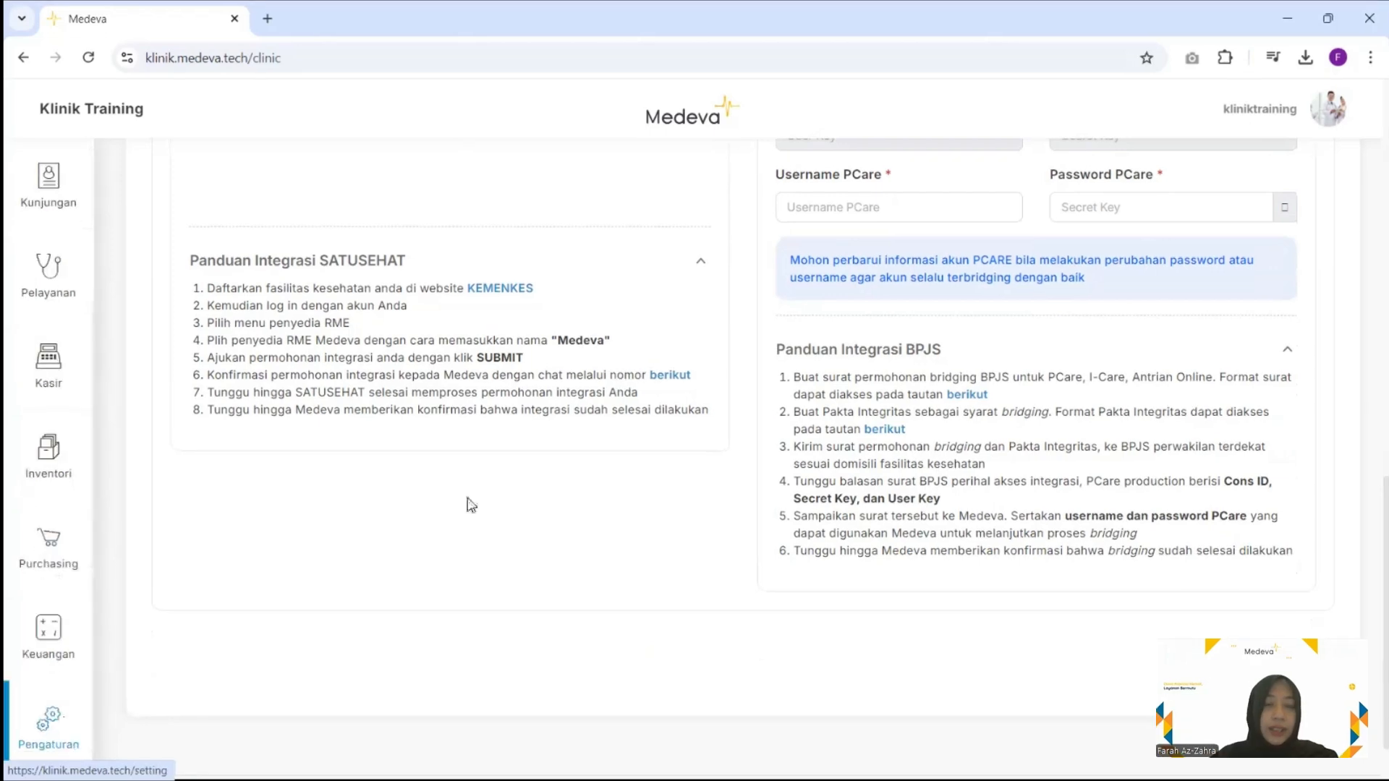
{"action": "scroll", "coordinate": [302, 359], "scroll_direction": "up", "scroll_amount": 2}
{"action": "scroll", "coordinate": [301, 359], "scroll_direction": "up", "scroll_amount": 3}
Go to Pengaturan > Karyawan > Daftar Karyawan and browse the active staff list
{"action": "left_click", "coordinate": [48, 727]}
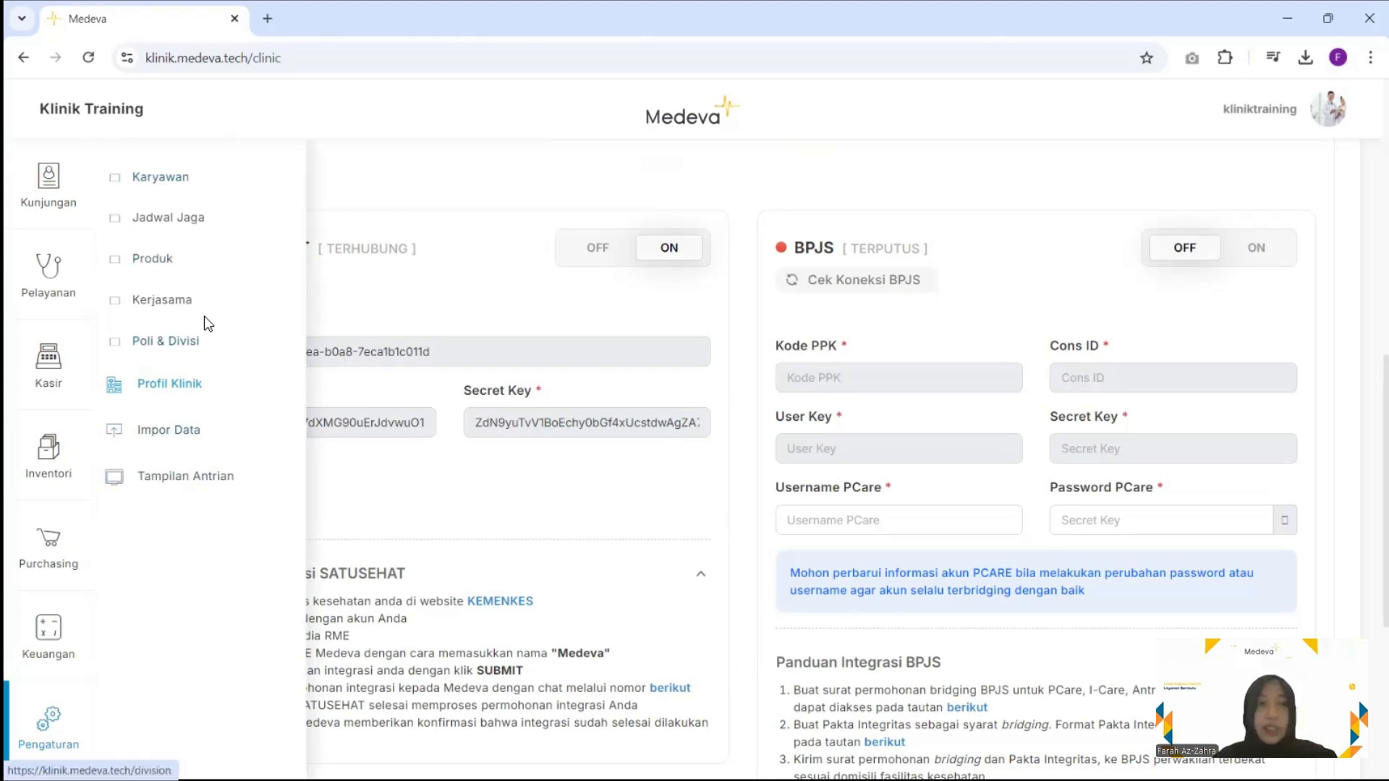
{"action": "left_click", "coordinate": [188, 183]}
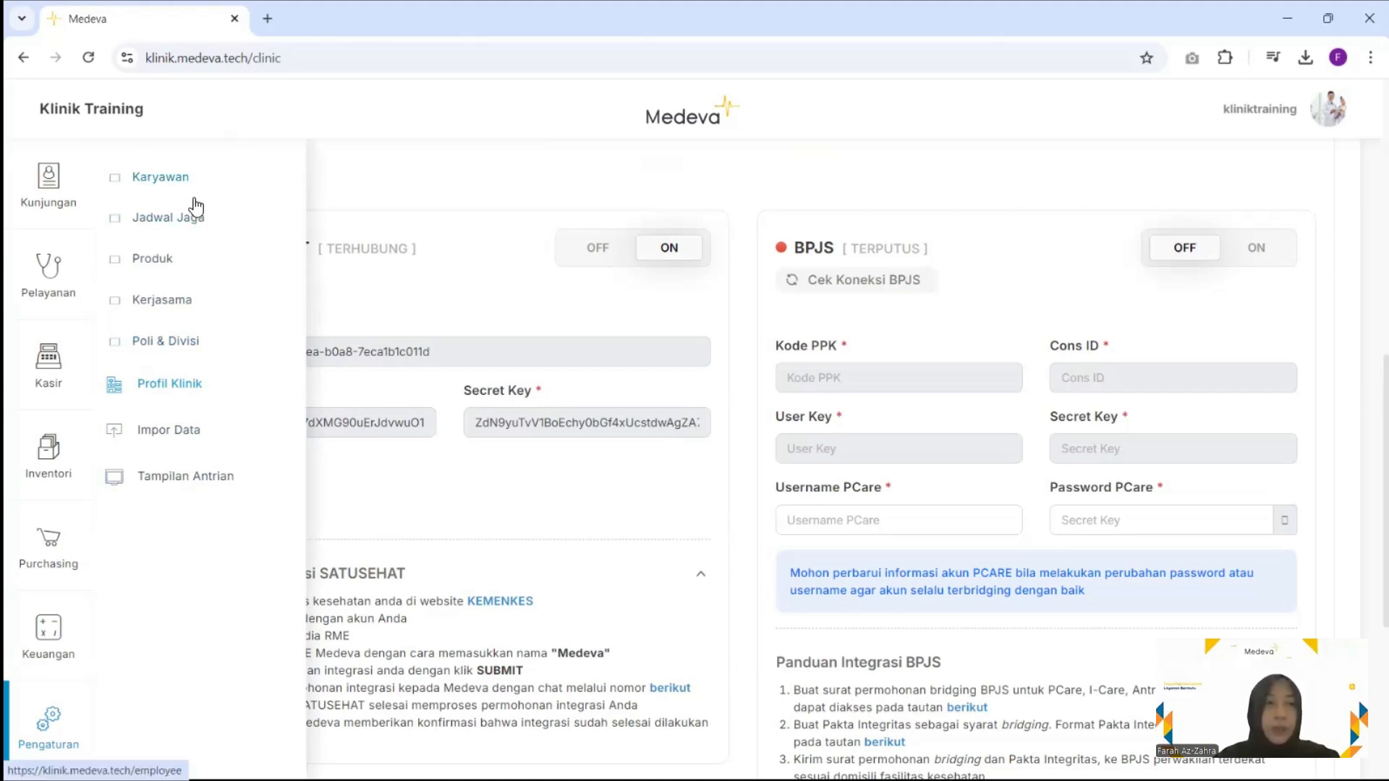
{"action": "left_click", "coordinate": [206, 224]}
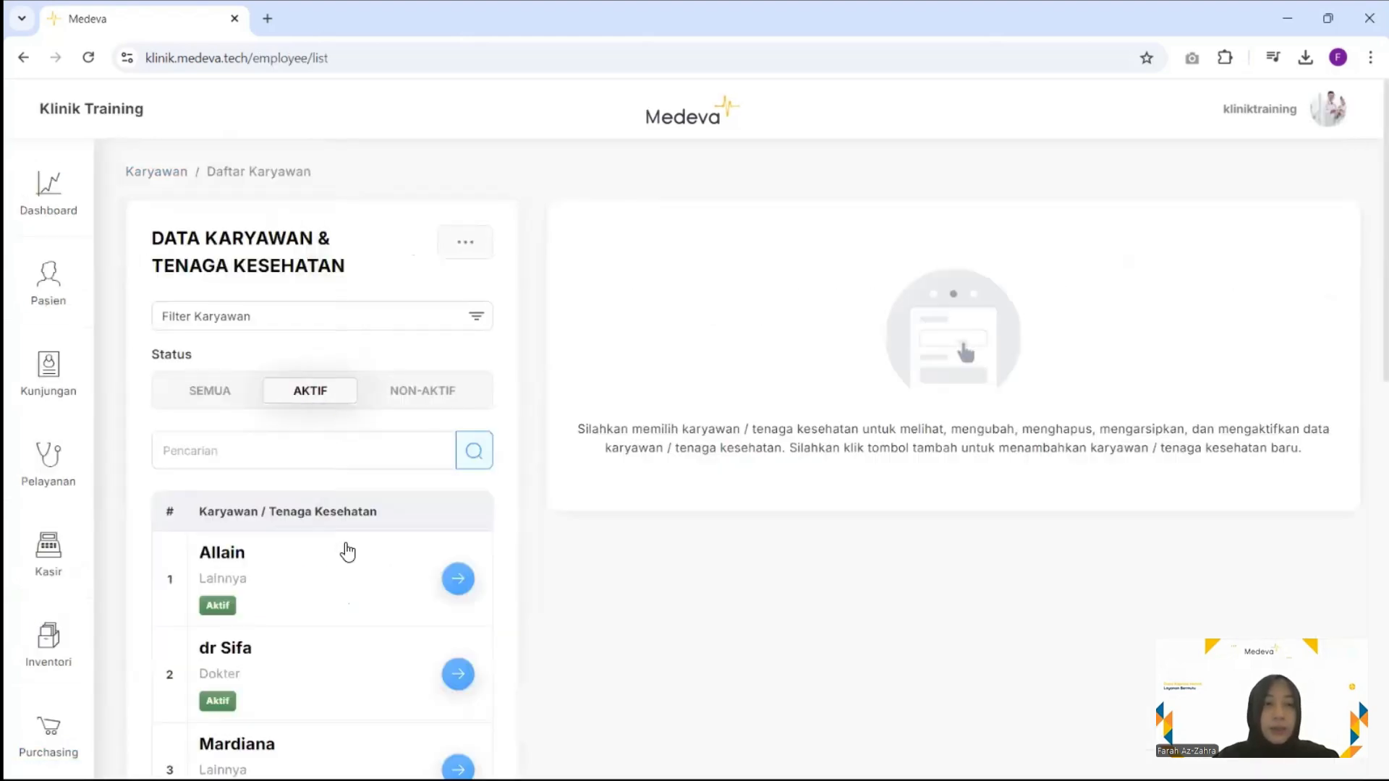
{"action": "scroll", "coordinate": [347, 552], "scroll_direction": "down", "scroll_amount": 3}
{"action": "scroll", "coordinate": [347, 551], "scroll_direction": "down", "scroll_amount": 3}
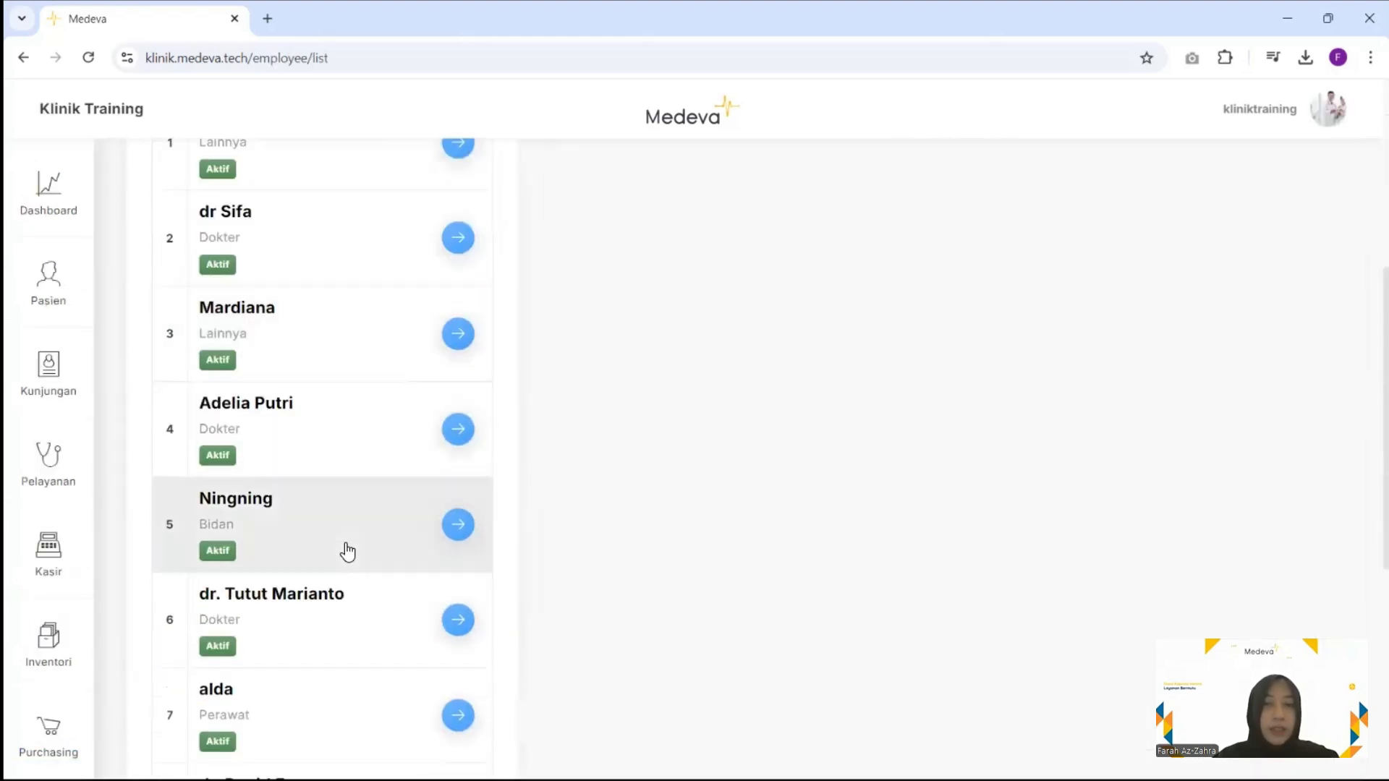
{"action": "scroll", "coordinate": [347, 552], "scroll_direction": "up", "scroll_amount": 3}
{"action": "scroll", "coordinate": [347, 552], "scroll_direction": "up", "scroll_amount": 3}
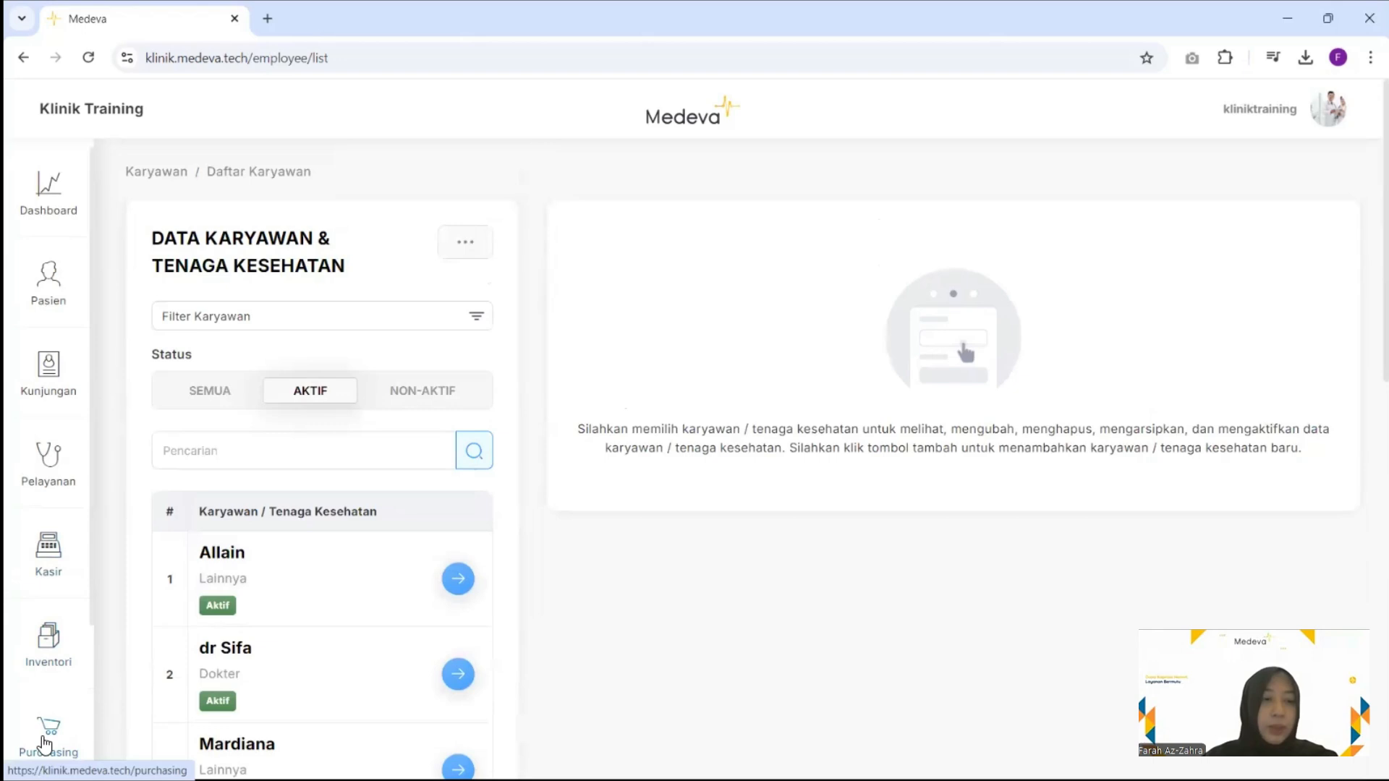
{"action": "scroll", "coordinate": [45, 743], "scroll_direction": "down", "scroll_amount": 3}
{"action": "left_click", "coordinate": [45, 741]}
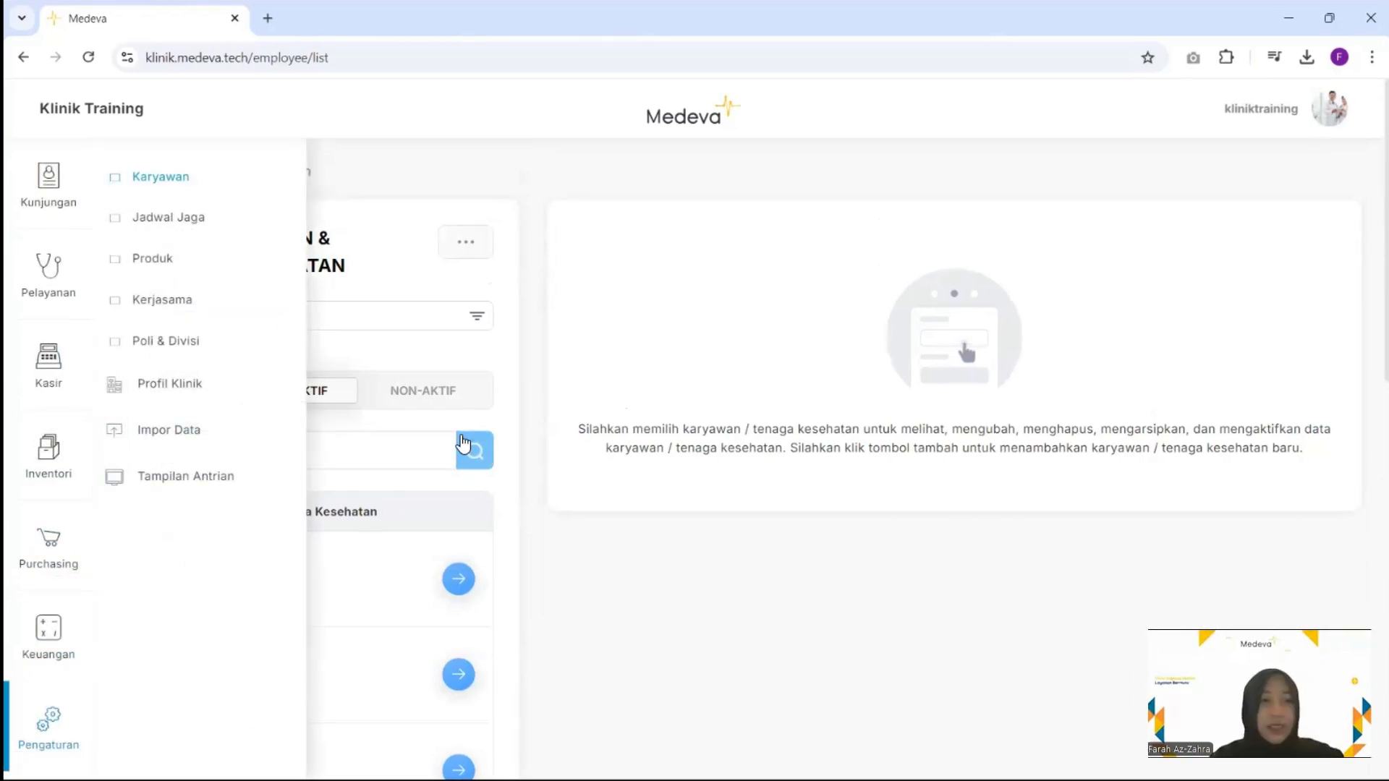
{"action": "left_click", "coordinate": [463, 443]}
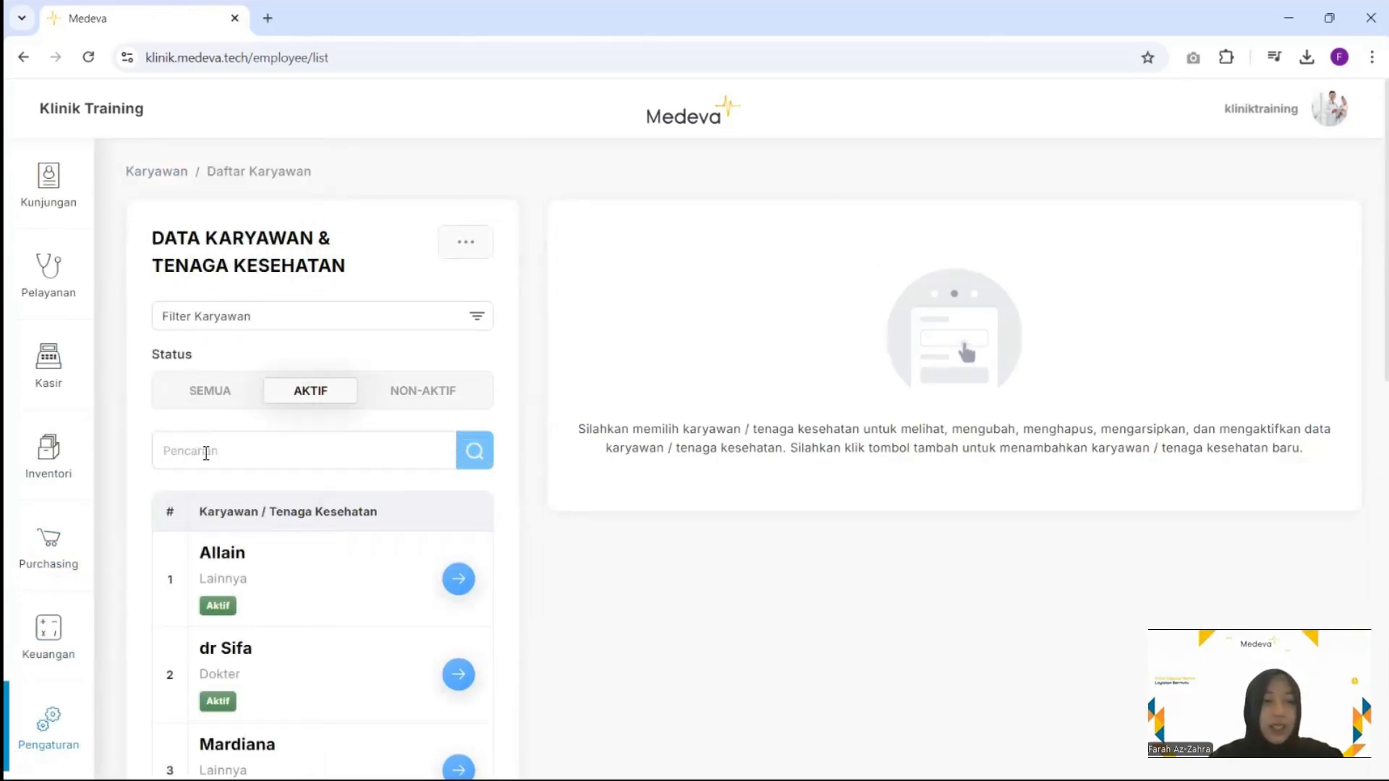